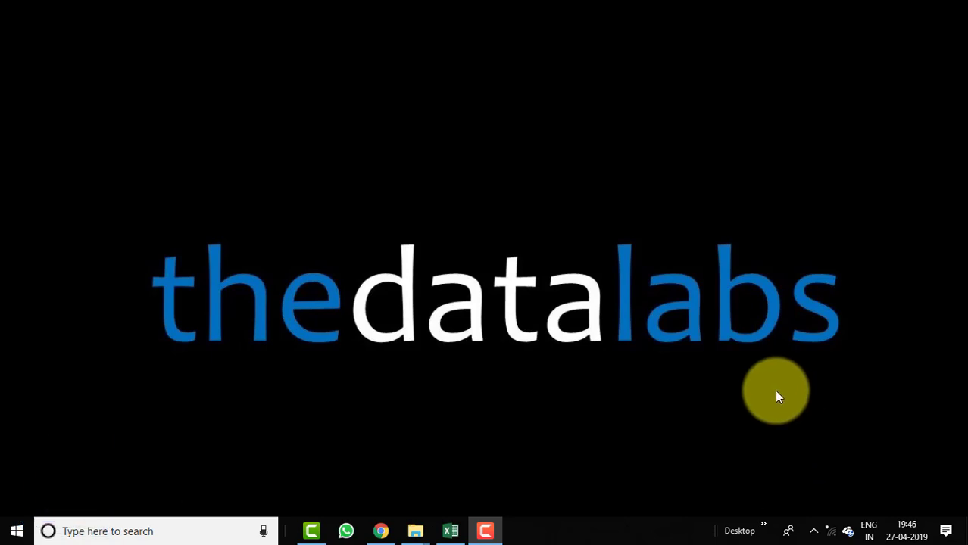
Switch to the example Excel workbook and examine its monthly Sales% table, the cell formula, and the chart's highlighted maximum and minimum points
click(450, 531)
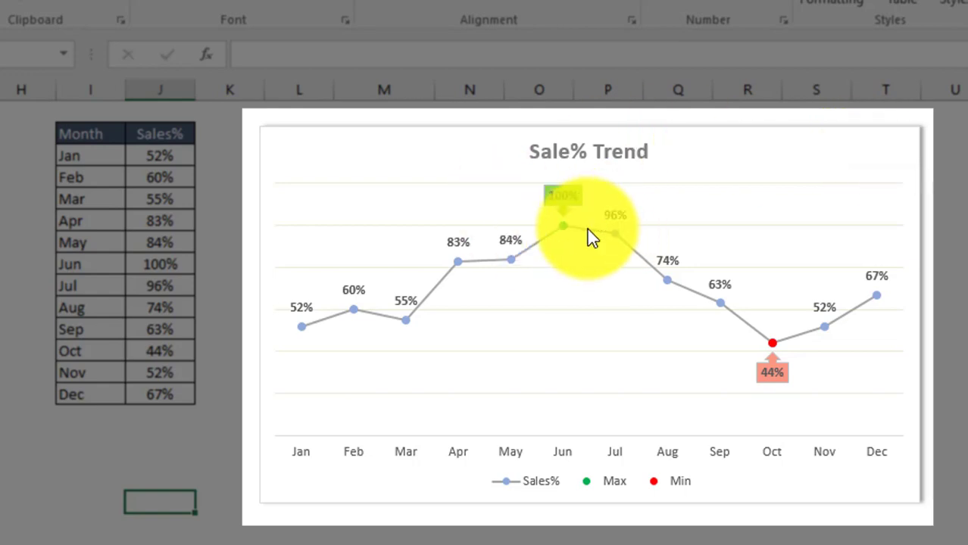
mouse_move(566, 233)
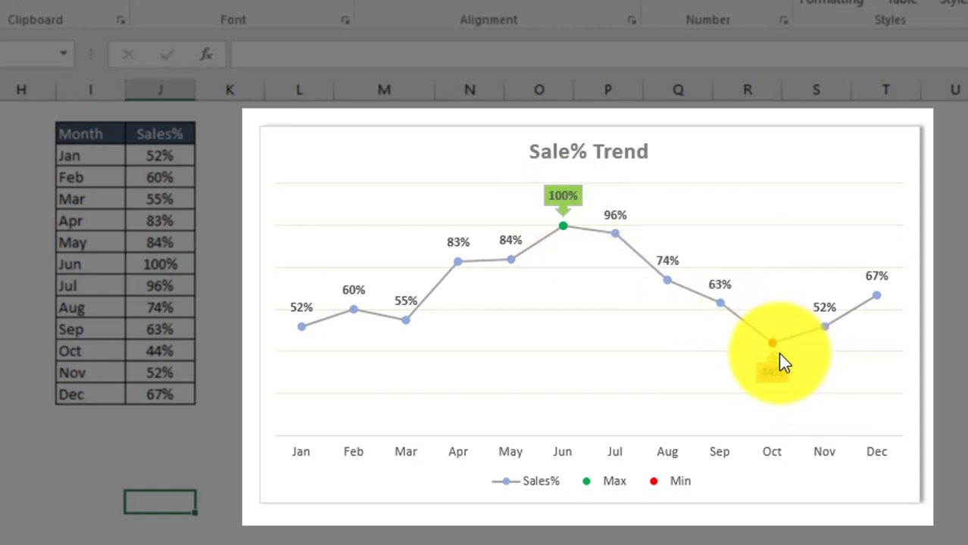
mouse_move(772, 350)
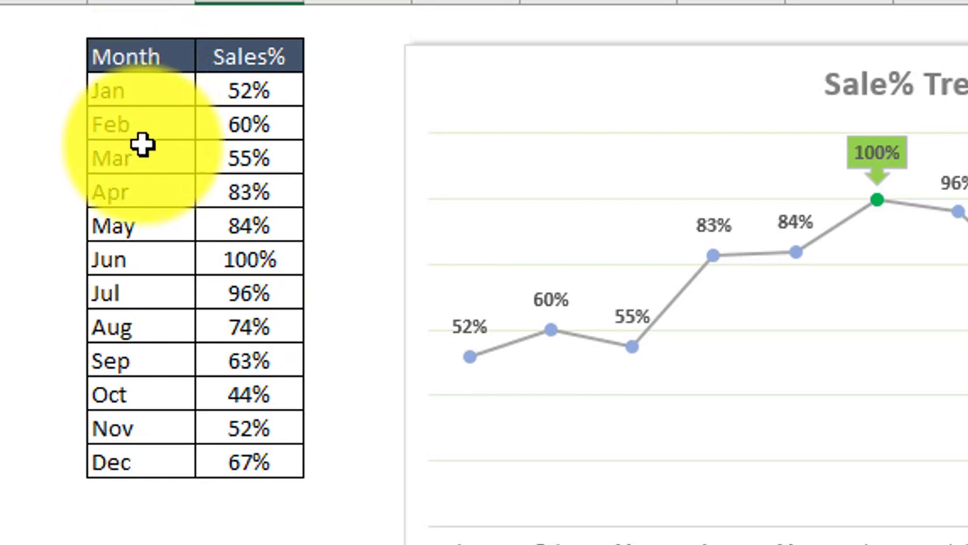
key(ctrl+Down)
click(129, 91)
click(155, 460)
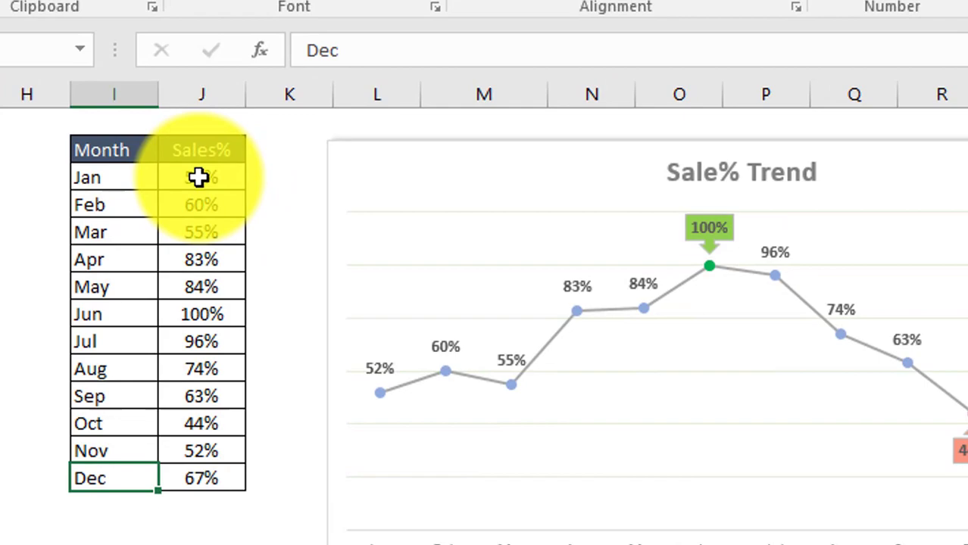
click(198, 177)
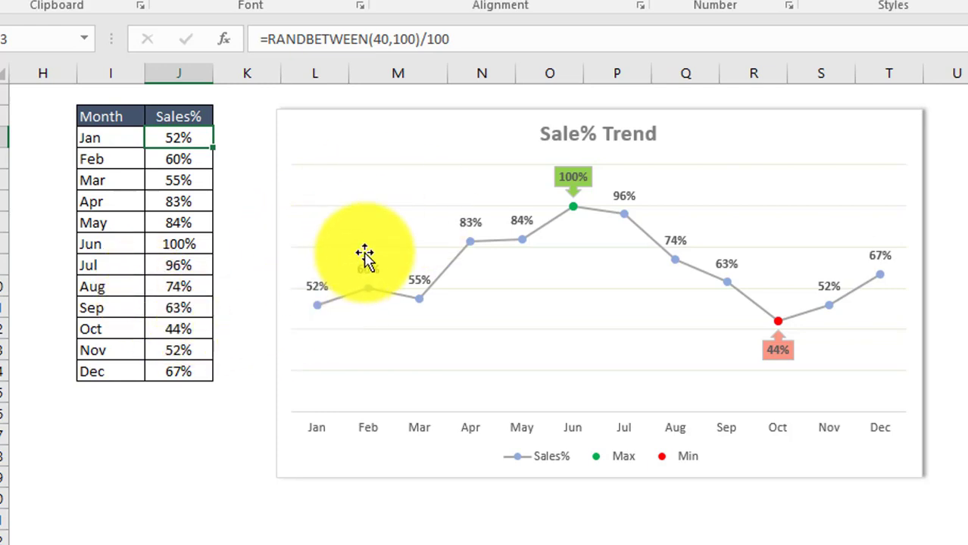
Recalculate the example worksheet to refresh the random Sales% values and check that the chart's max and min highlights follow
click(197, 424)
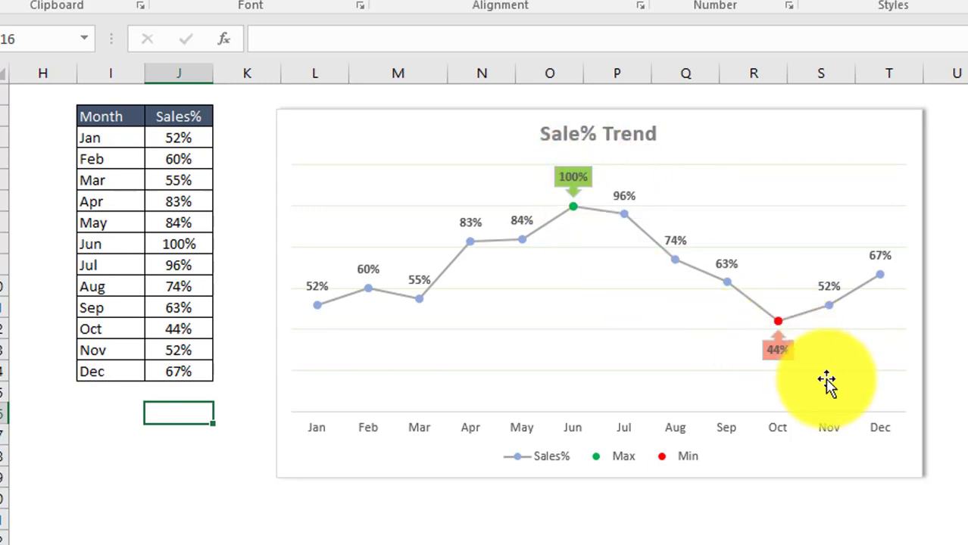
key(F9)
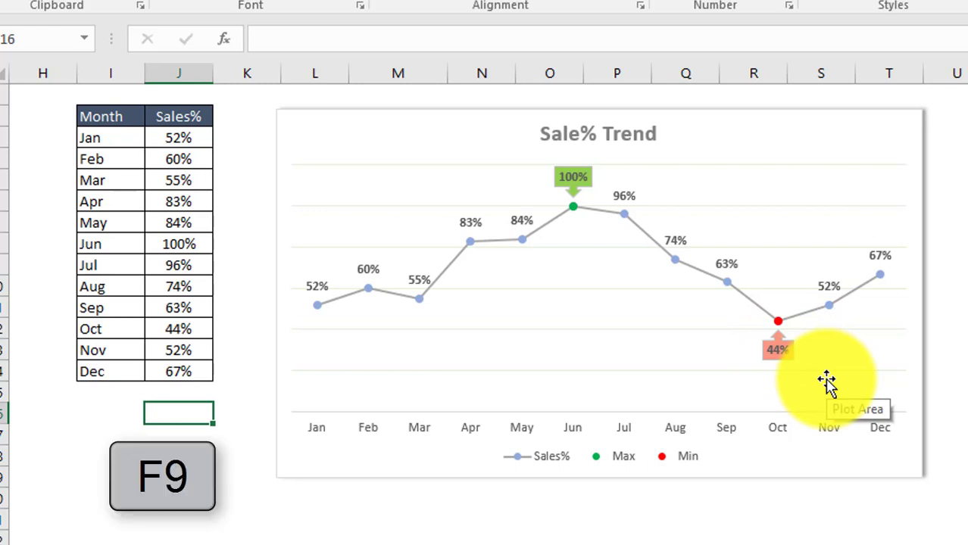
key(F9)
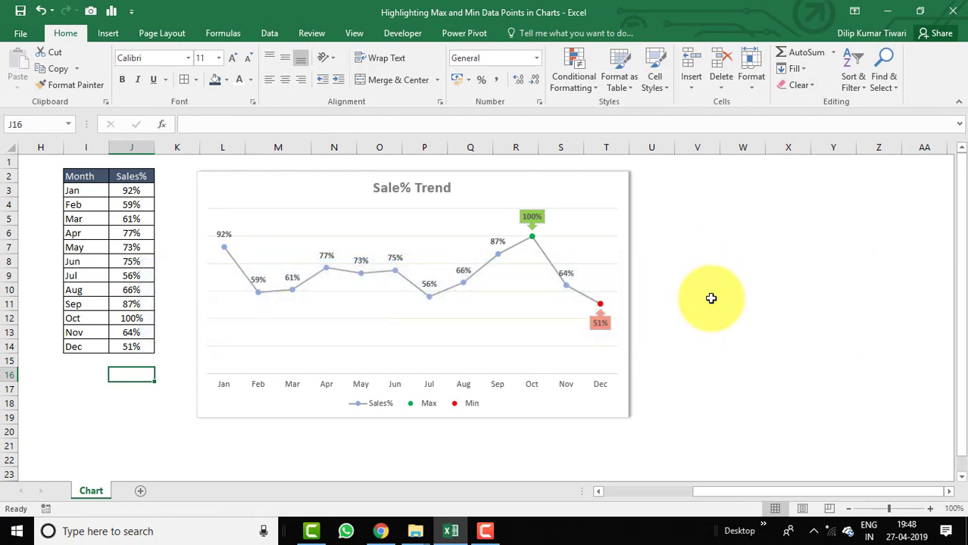
Create a new workbook and save it as the macro-enabled file "Highlight Max and Min Data"
key(ctrl+n)
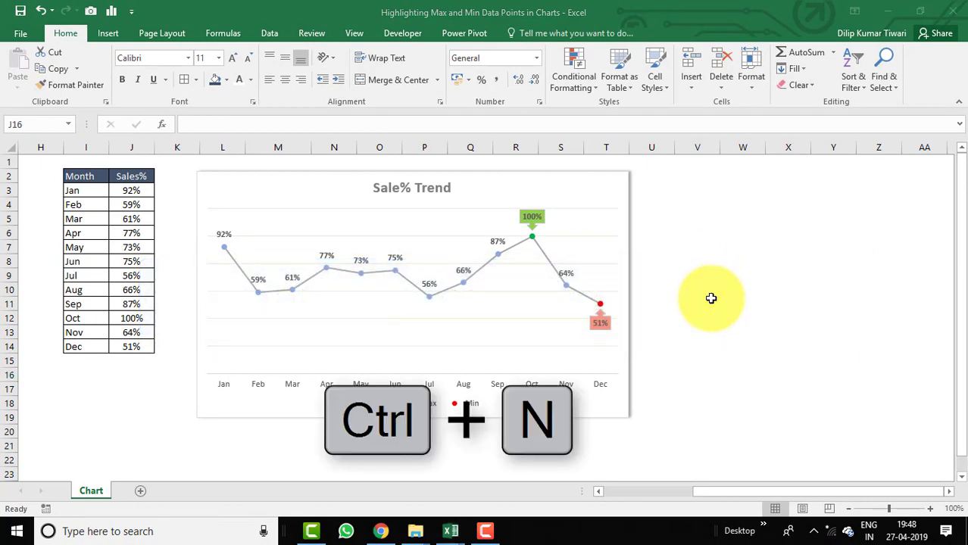
key(ctrl+s)
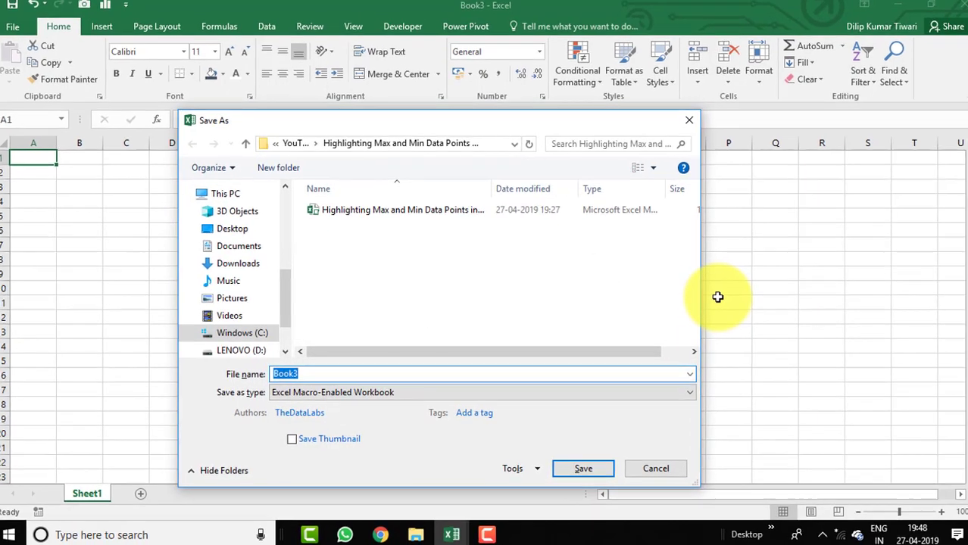
text(Hig)
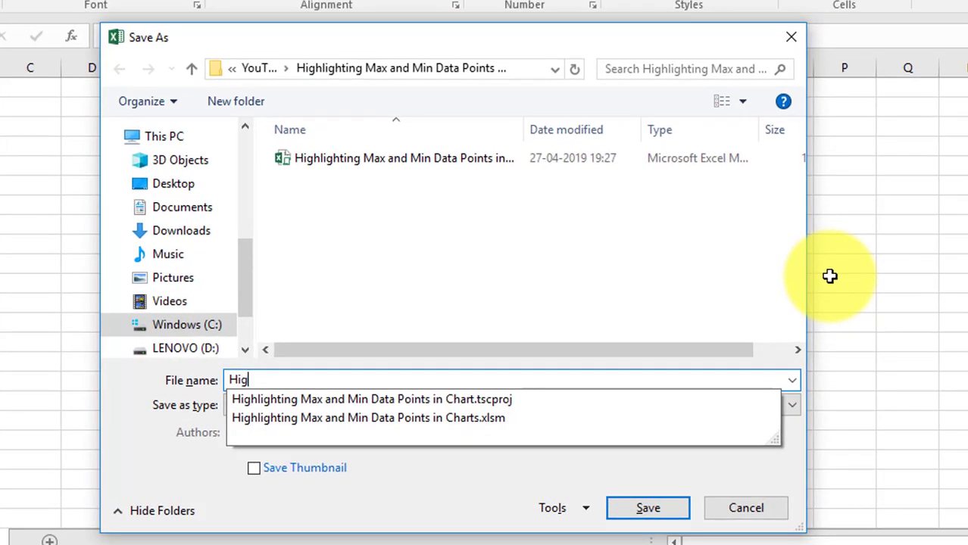
text(h)
key(BackSpace)
text(hlight Max and Min Data)
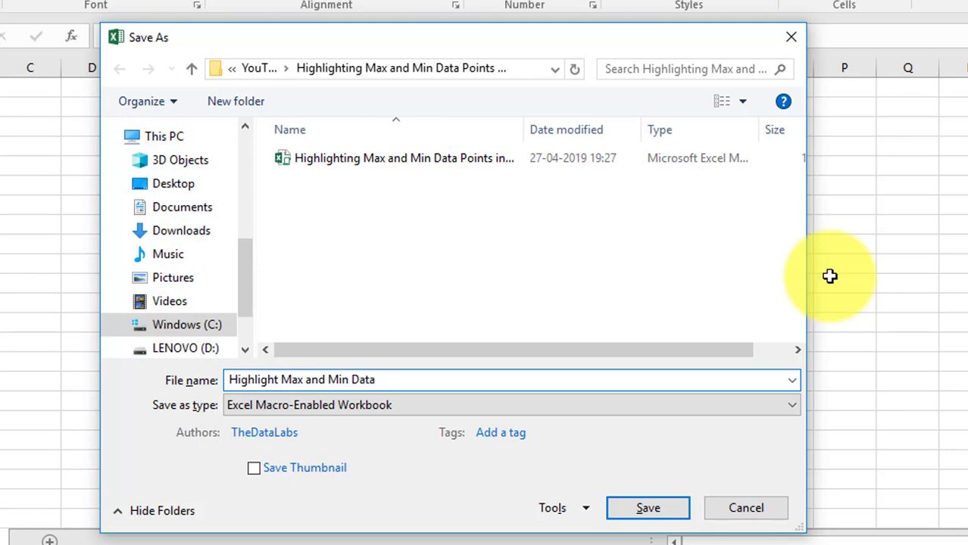
key(Return)
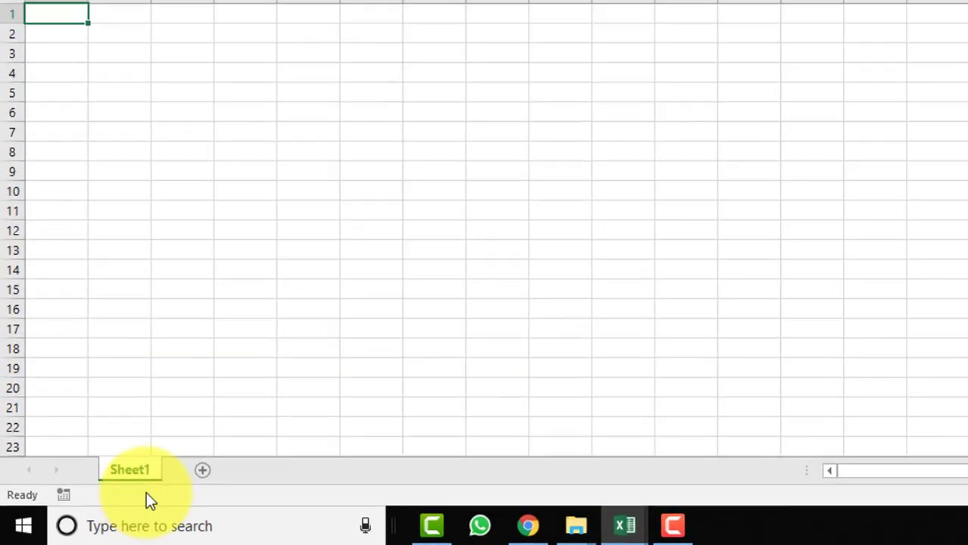
Rename the worksheet Sheet1 to "Chart"
double_click(94, 491)
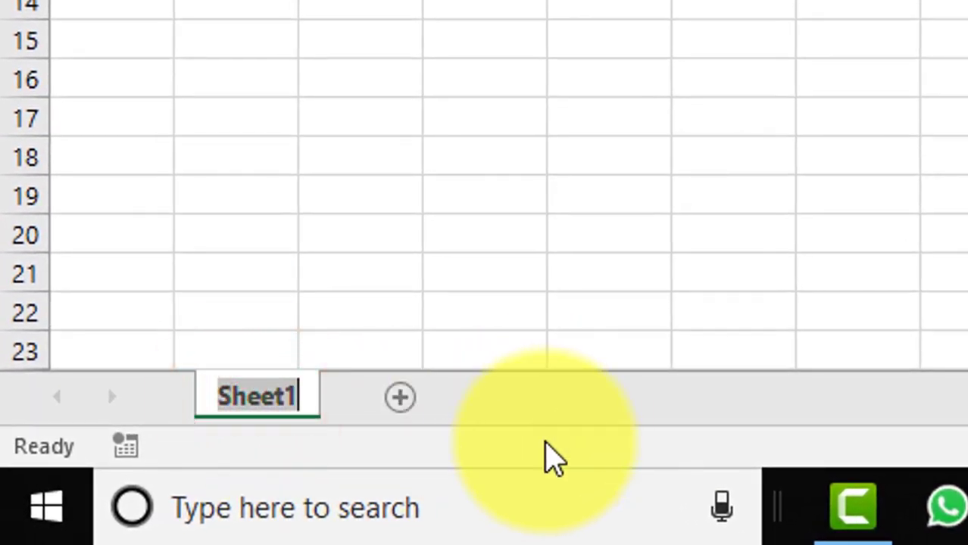
text(Chart)
key(Return)
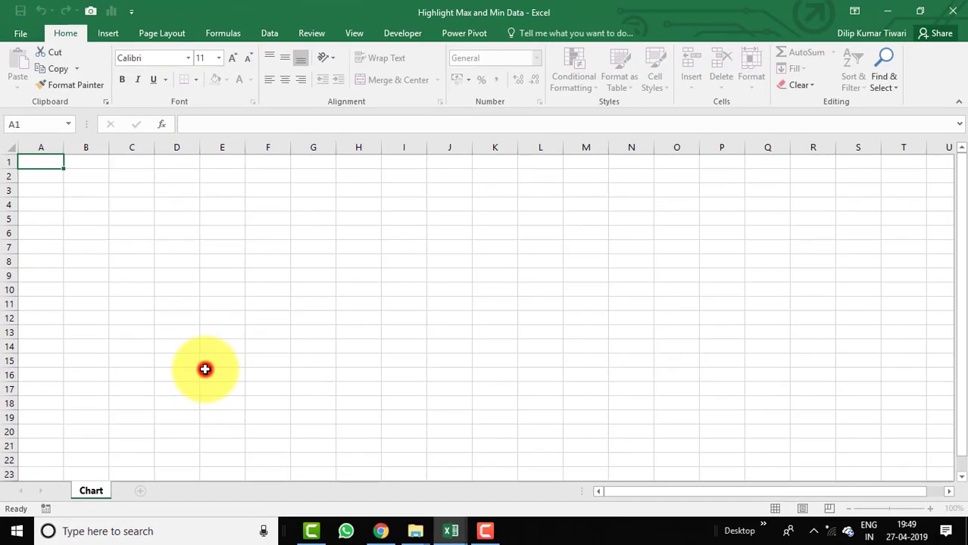
Hide the gridlines on the Chart sheet and select cell A1
click(403, 237)
click(780, 74)
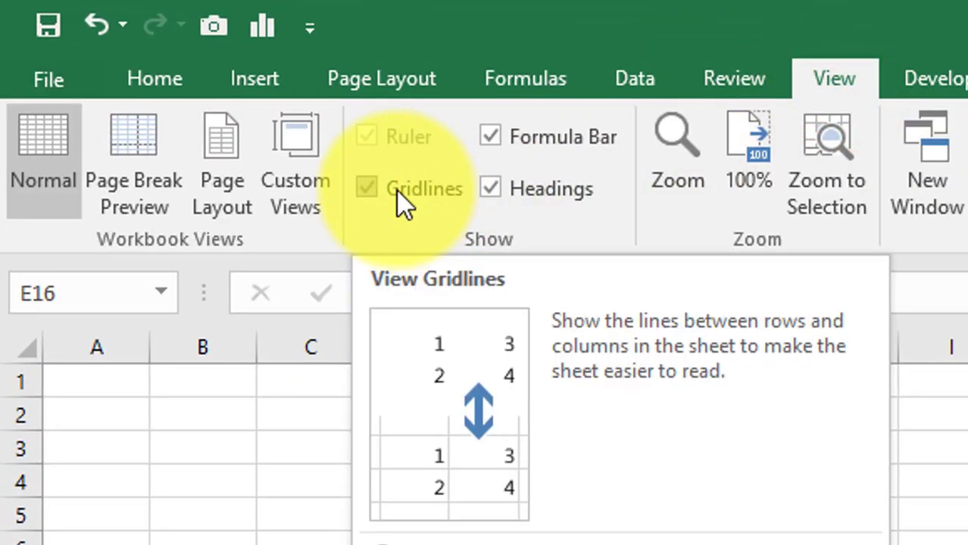
click(397, 192)
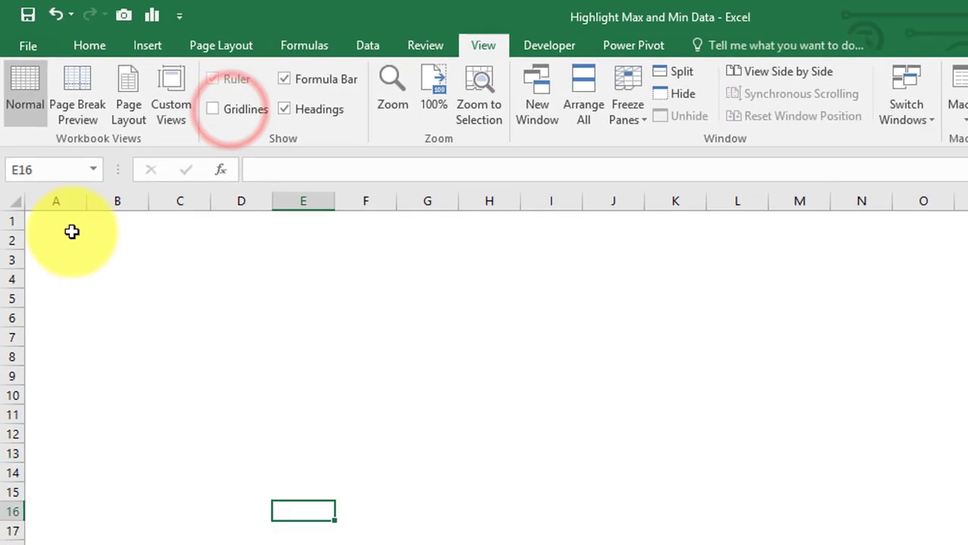
click(49, 219)
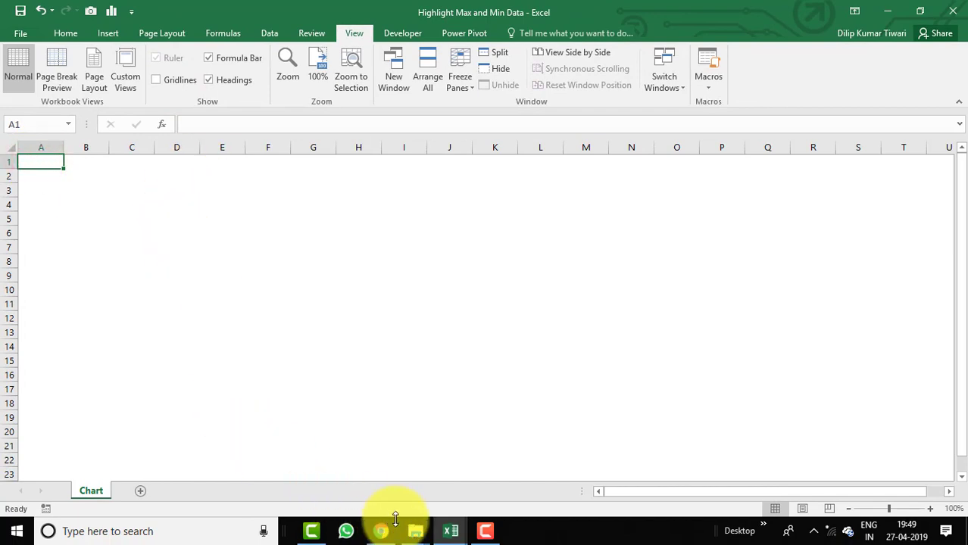
Review the table and chart layout in the example workbook, and return to the Highlight Max and Min Data workbook
click(450, 531)
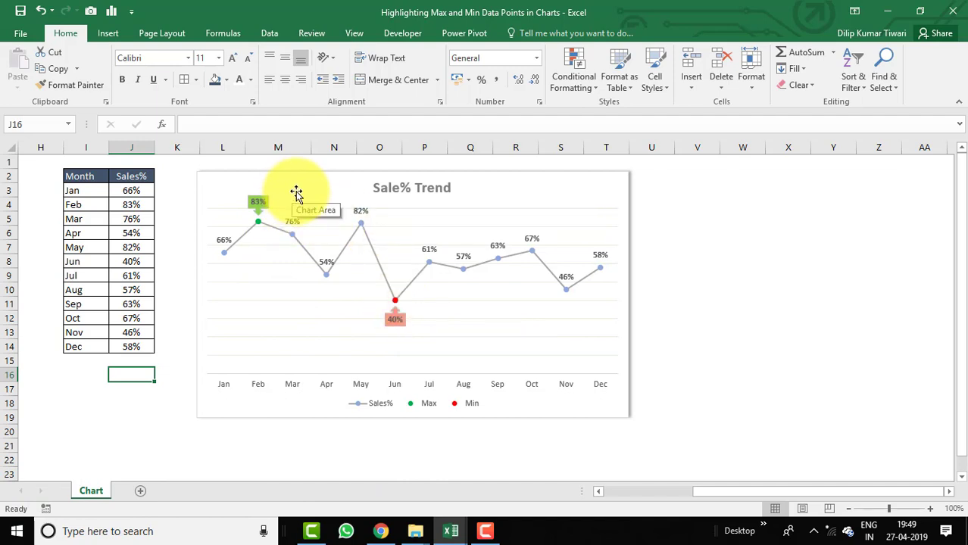
mouse_move(450, 531)
click(476, 492)
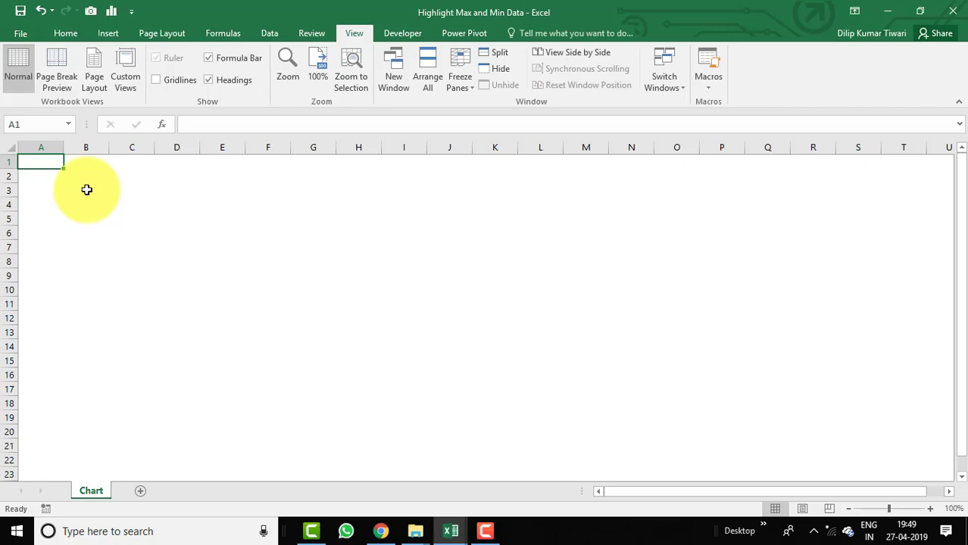
Enter the column headers Month, Sales%, Max, Min and Data Label in cells A1 to E1
text(Month)
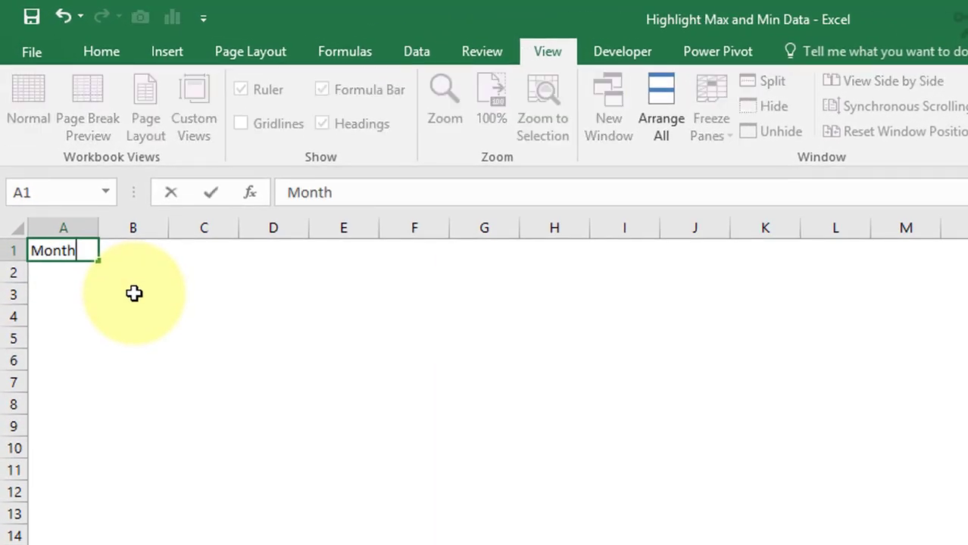
key(Tab)
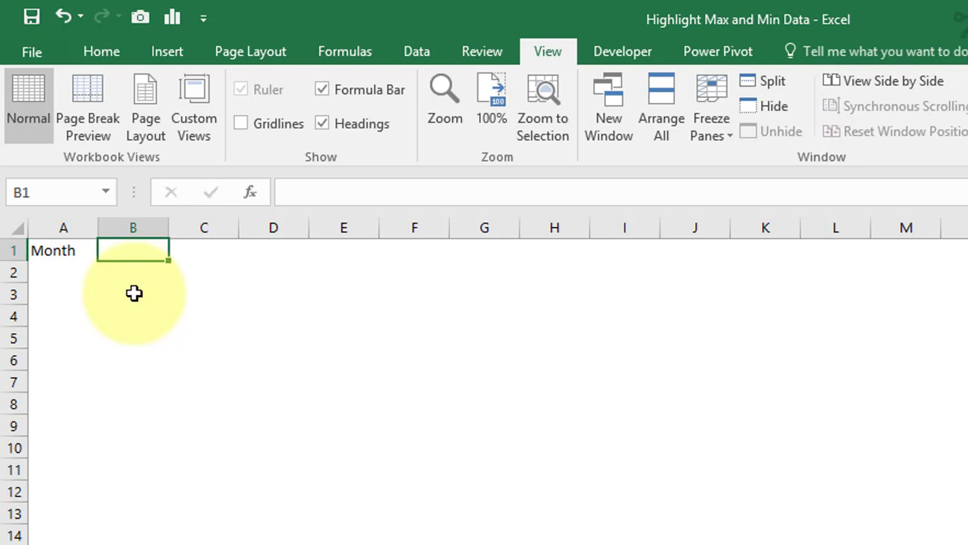
text(Sale)
key(Return)
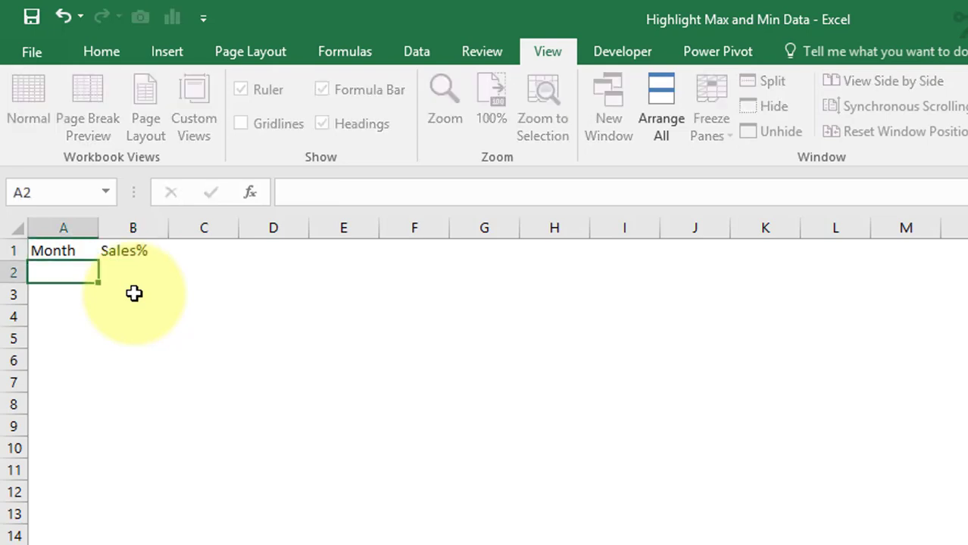
key(Up)
key(Right)
key(Tab)
text(Max)
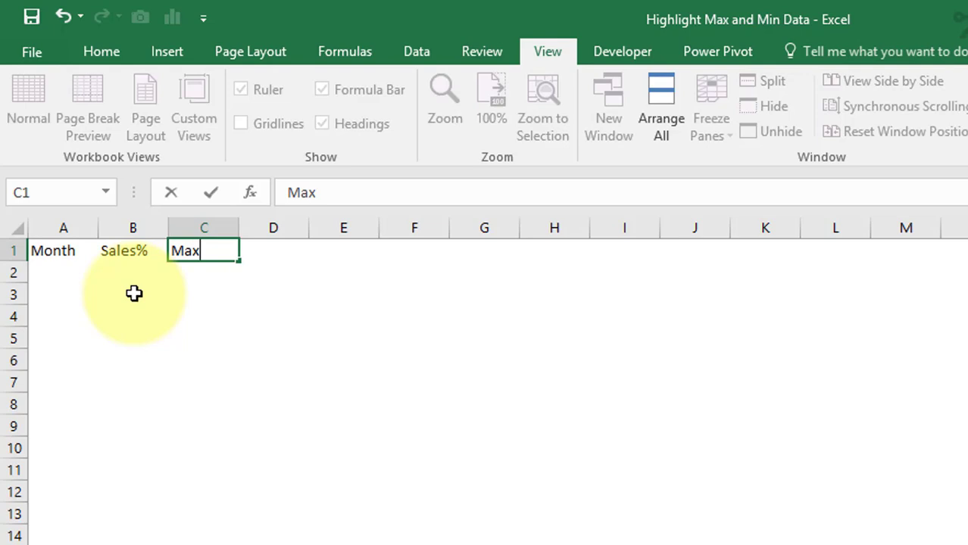
key(Tab)
text(Min)
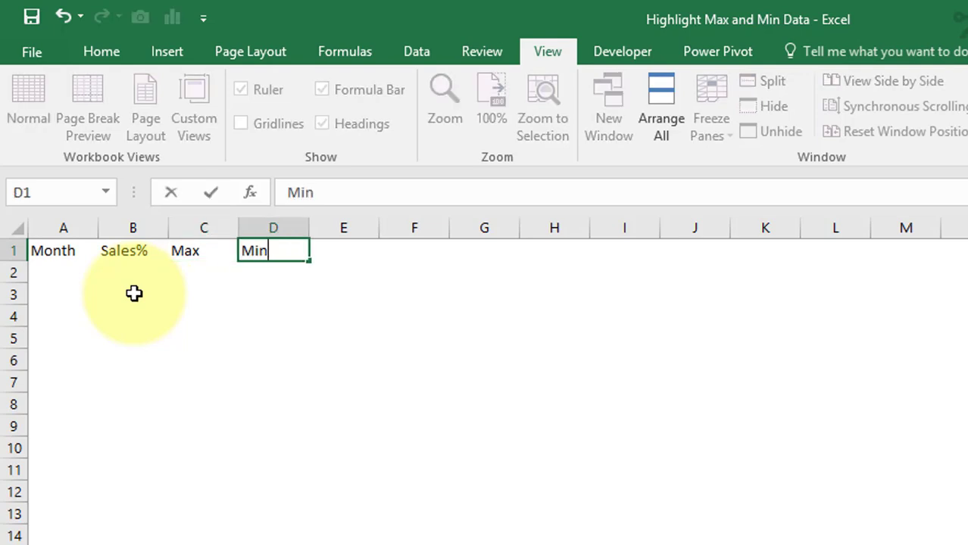
key(Tab)
text(D)
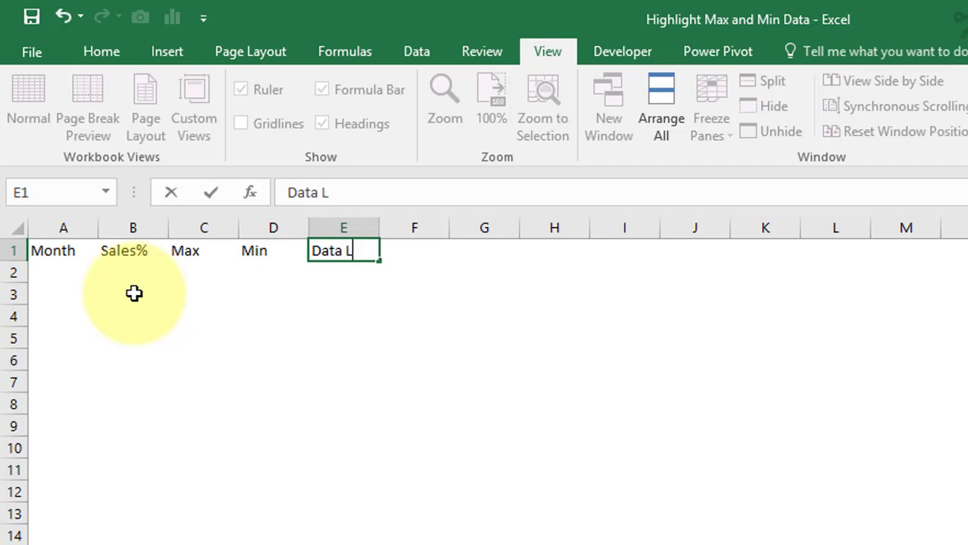
text(ata Label)
key(Return)
Enter Jan in cell A2 and Feb in cell A3 under the Month header
key(Up)
key(Right)
key(Right)
key(alt)
key(alt)
key(Left)
key(Left)
key(Left)
key(Left)
key(Down)
text(Jan)
key(Return)
text(Feb)
key(Return)
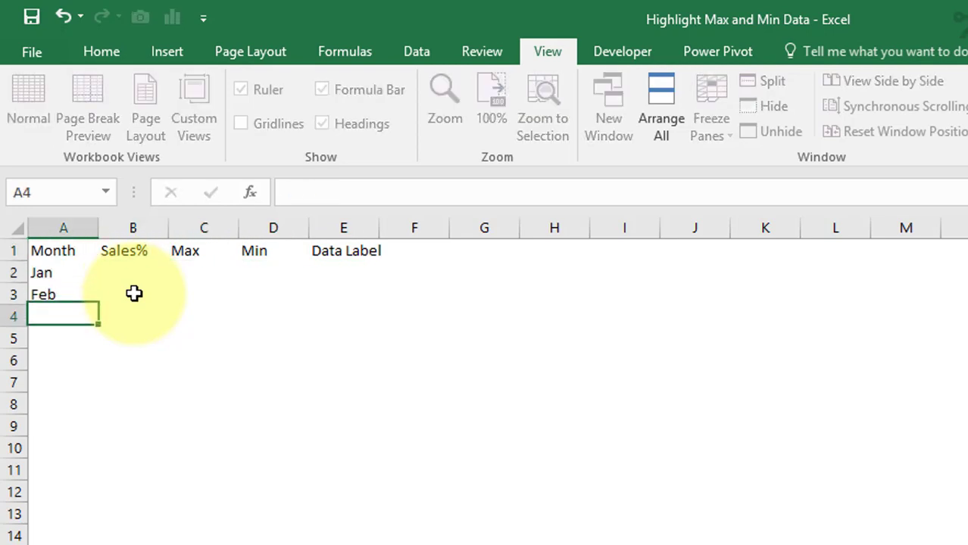
Extend the month series from A2:A3 down to Dec in cell A13
key(Up)
key(Up)
key(shift+Down)
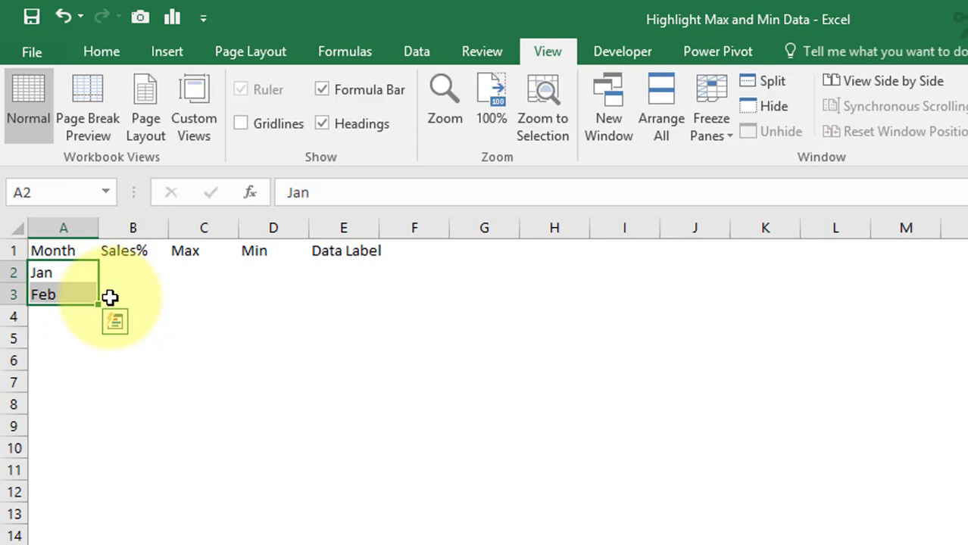
drag(98, 303, 82, 532)
click(166, 298)
drag(74, 264, 73, 507)
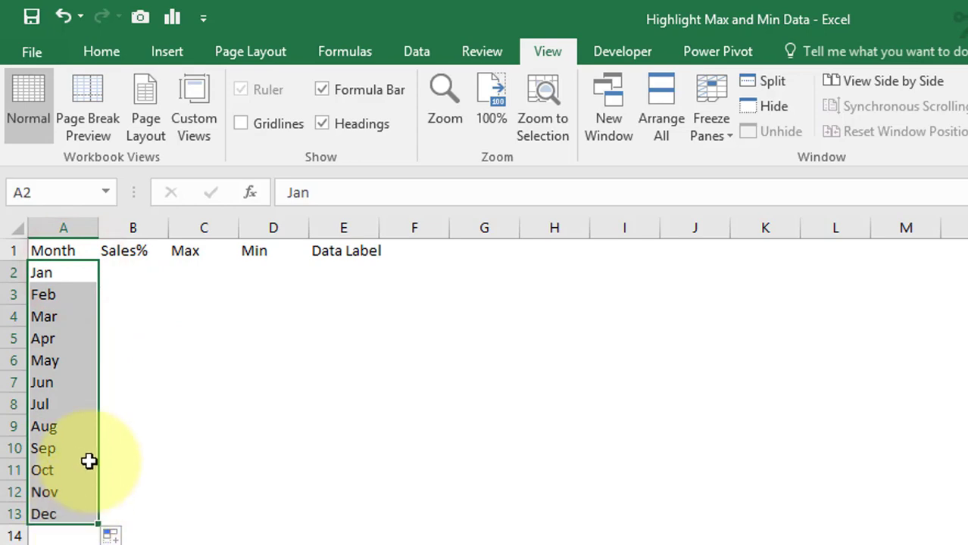
click(124, 274)
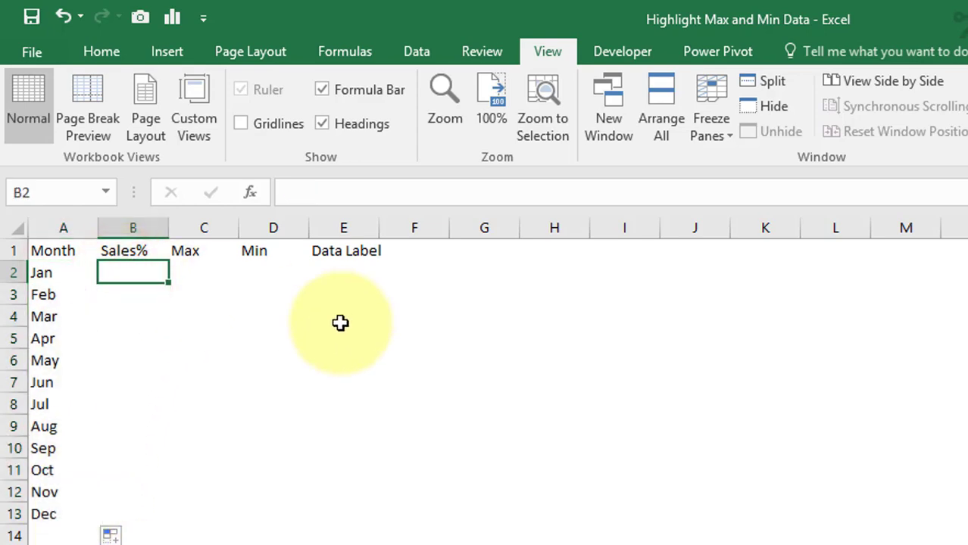
Apply all borders to the table range A1:E13
mouse_move(63, 248)
mouse_down()
mouse_move(337, 451)
mouse_move(386, 510)
mouse_move(360, 494)
mouse_move(367, 507)
mouse_up()
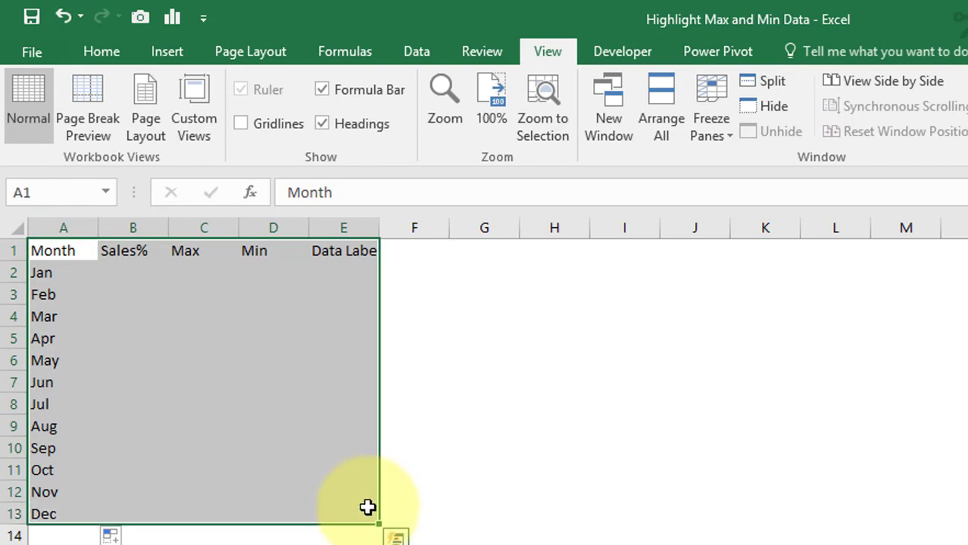
click(92, 51)
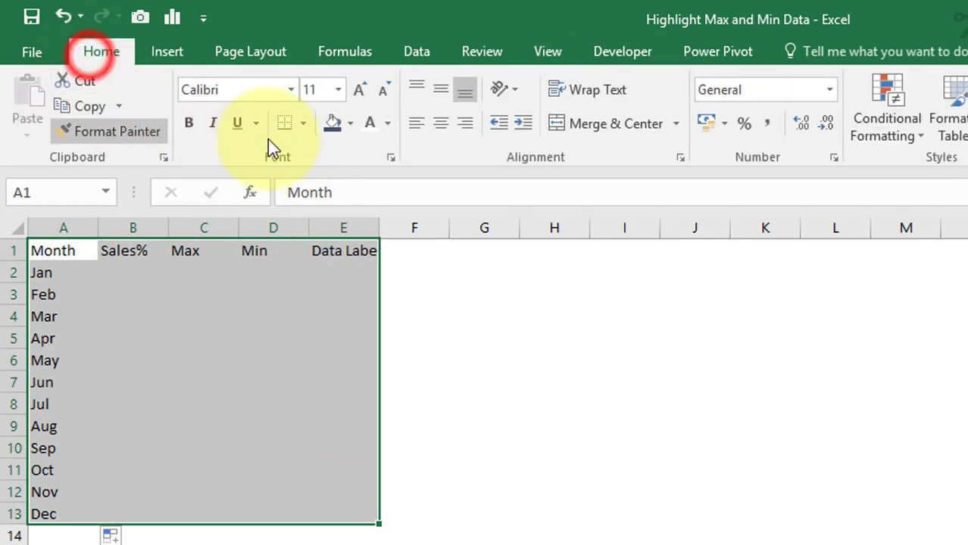
click(304, 124)
click(312, 318)
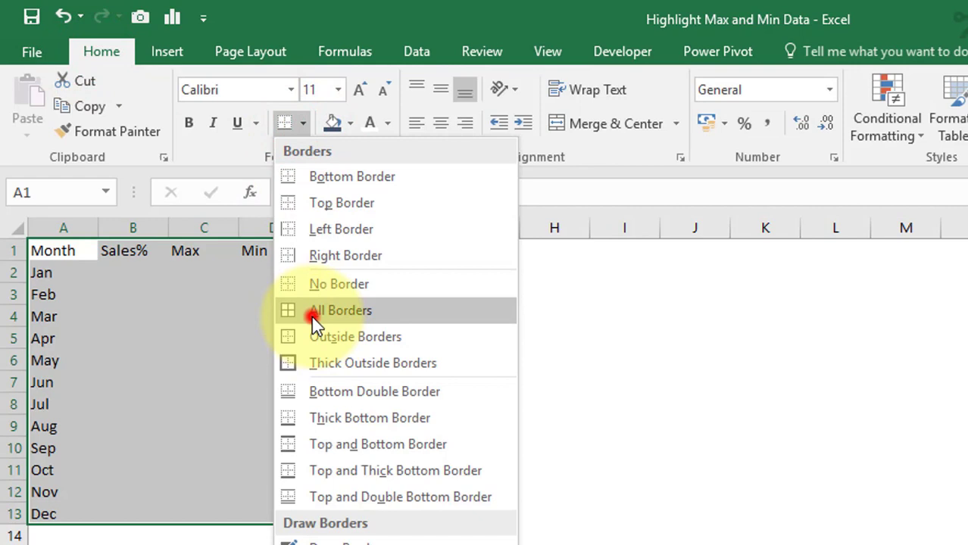
Give the header row A1:E1 a dark blue fill with white text, and widen column E to fit Data Label
drag(74, 243, 403, 225)
click(332, 124)
click(372, 125)
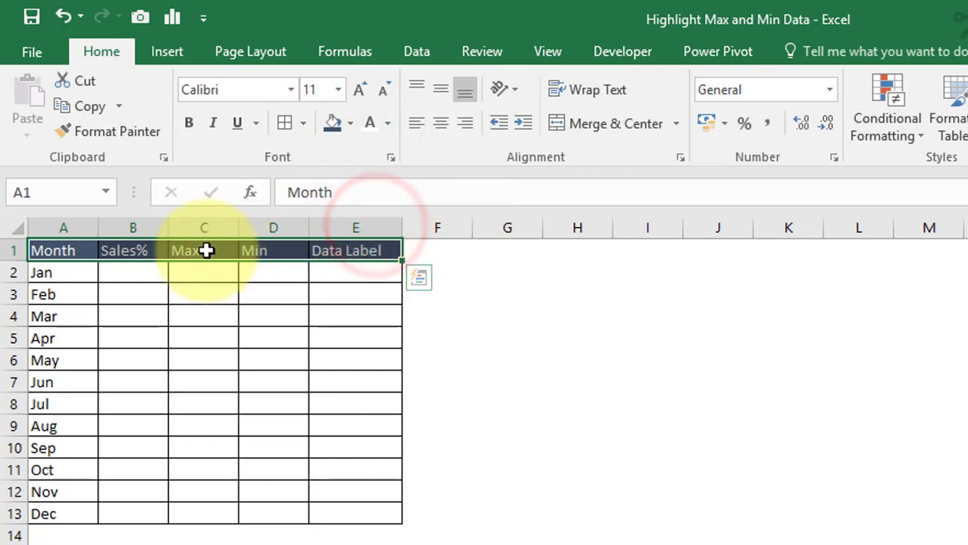
click(119, 252)
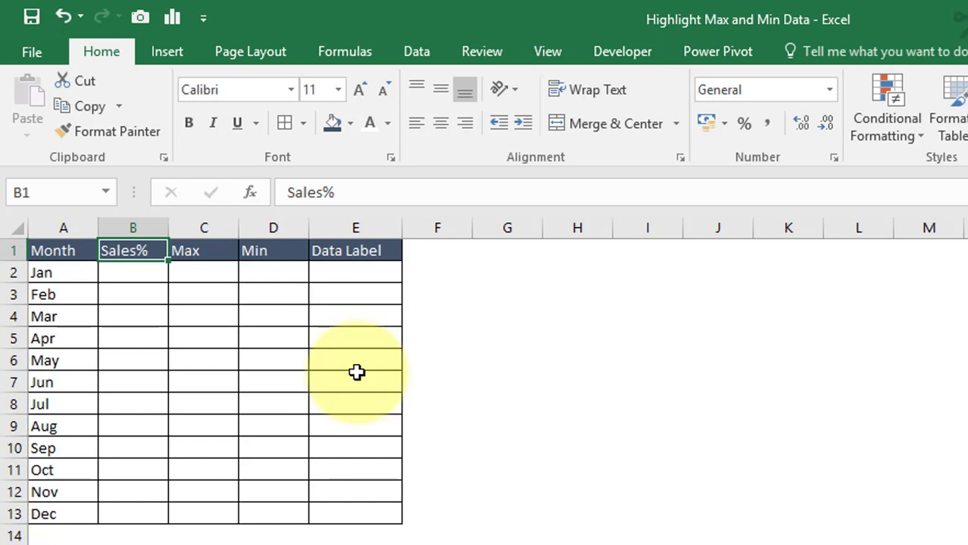
Enter 20% in B2 and fill it down the Sales% column to B13
key(Down)
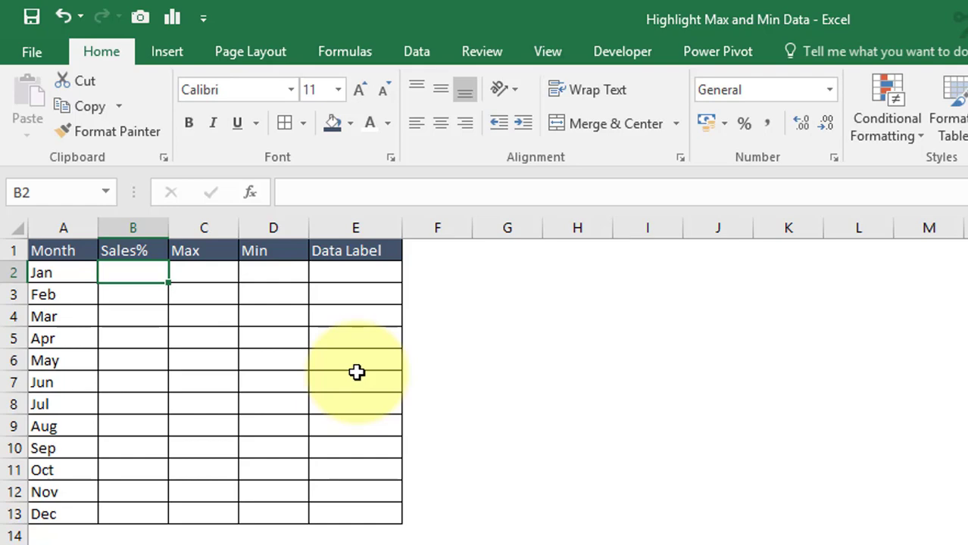
text(20)
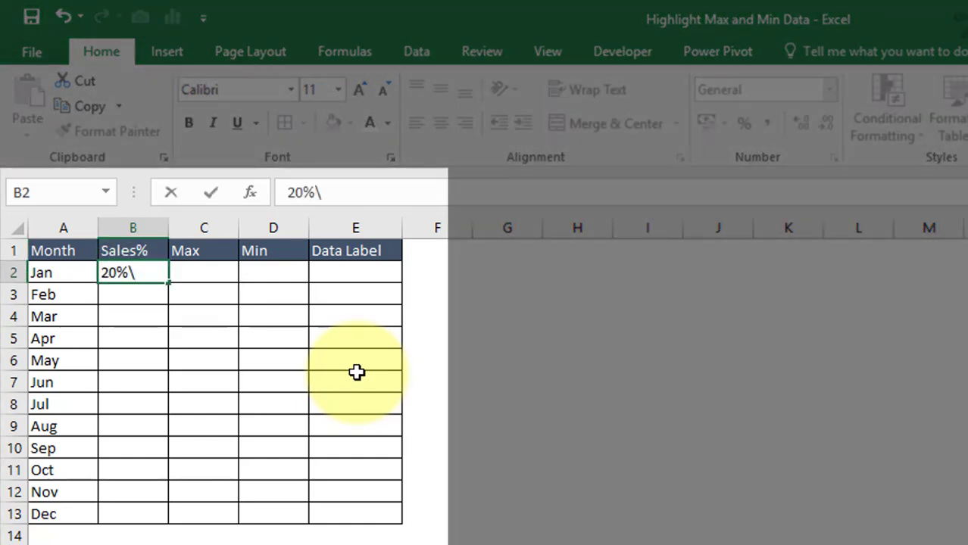
key(ctrl+Return)
key(Left)
key(ctrl+Down)
key(Right)
key(ctrl+shift+Up)
key(ctrl+d)
Enter 45% in C2 and fill it down the Max column to C13
key(Right)
key(ctrl+Up)
key(Down)
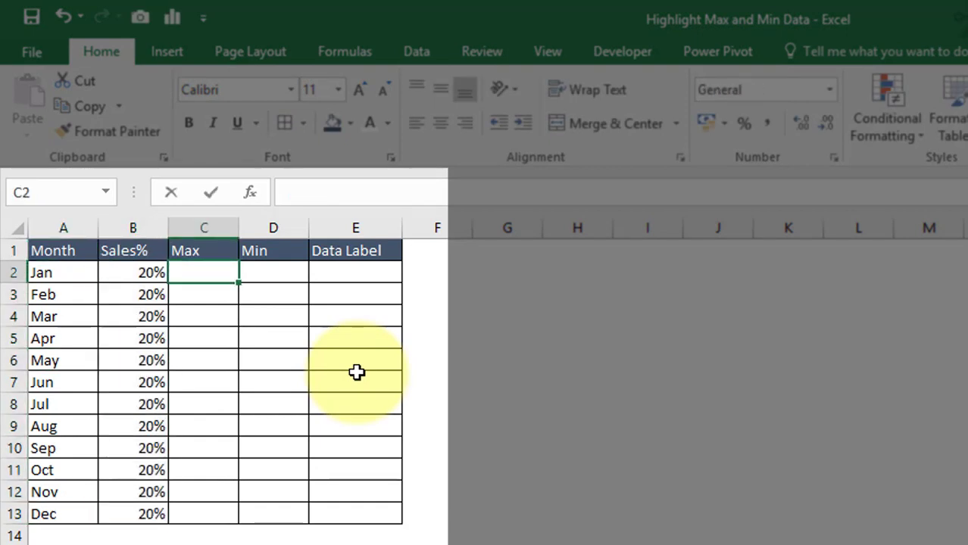
text(45)
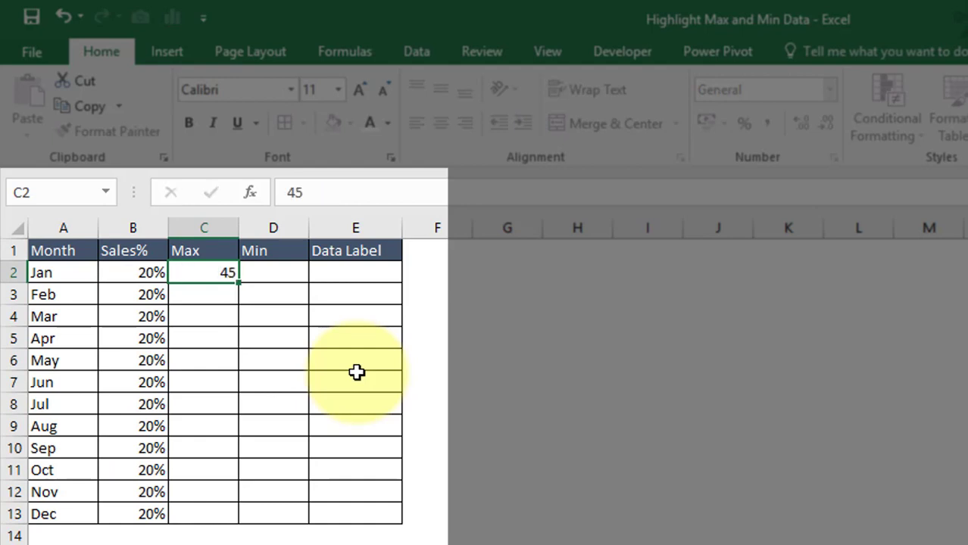
key(ctrl+Return)
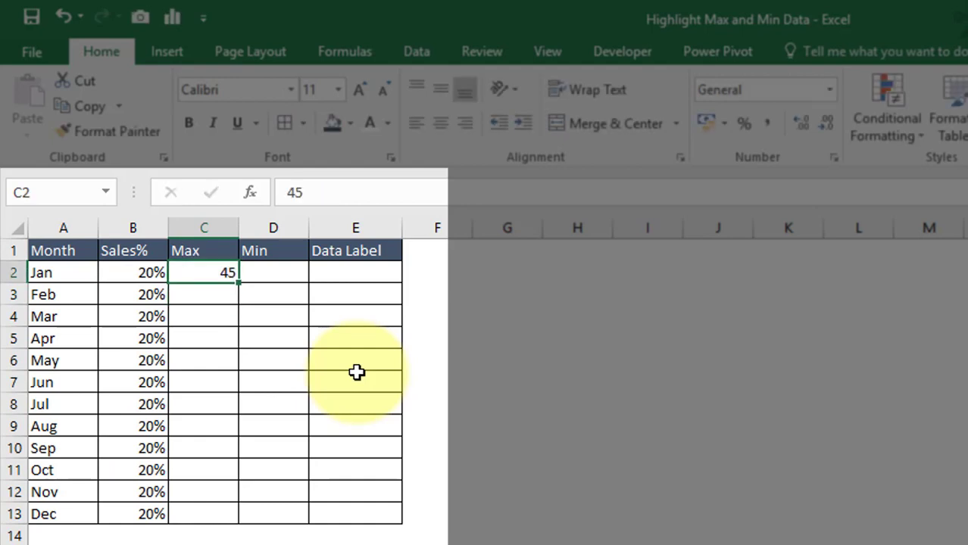
key(F2)
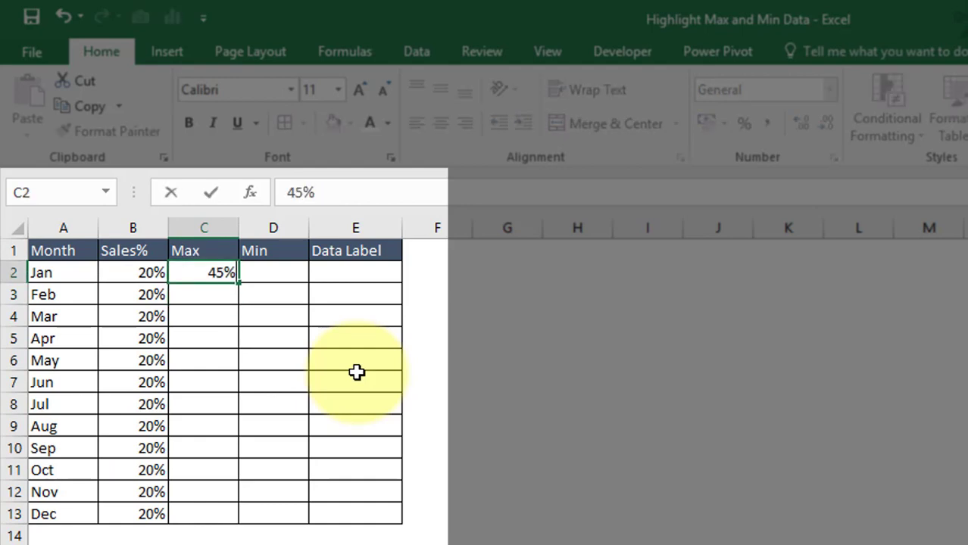
key(Return)
key(Up)
key(Left)
key(ctrl+Down)
key(Right)
key(ctrl+shift+Up)
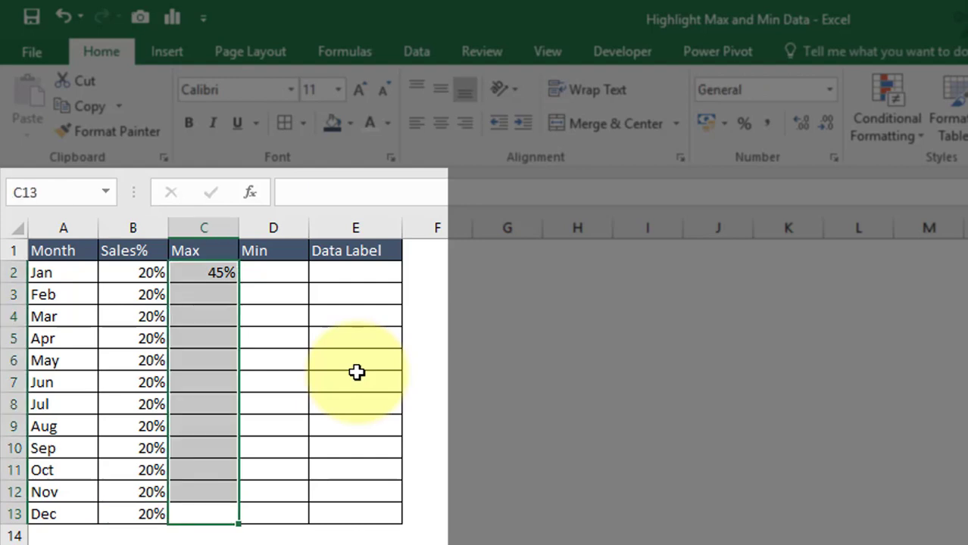
key(ctrl+d)
Enter 70% in D2 and fill it down the Min column to D13
key(ctrl+Up)
key(Right)
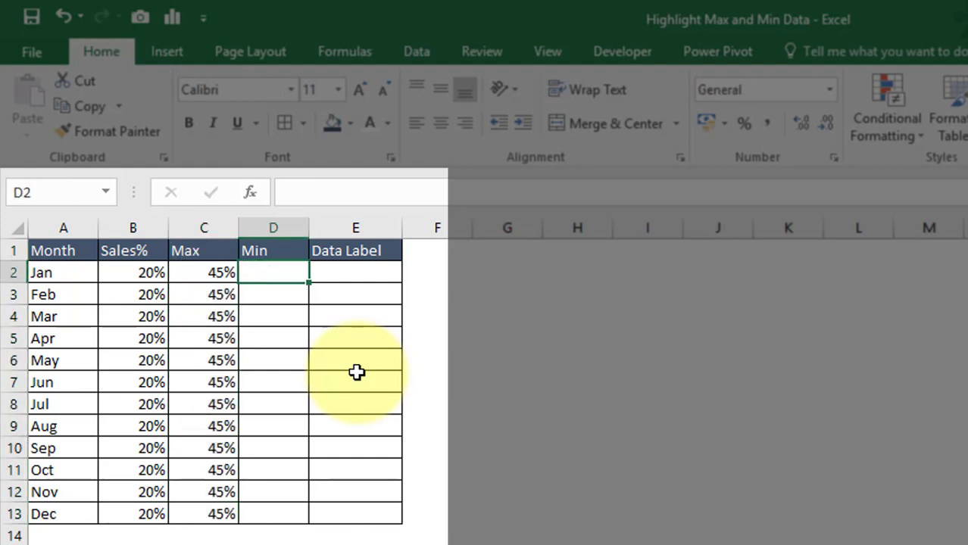
text(7)
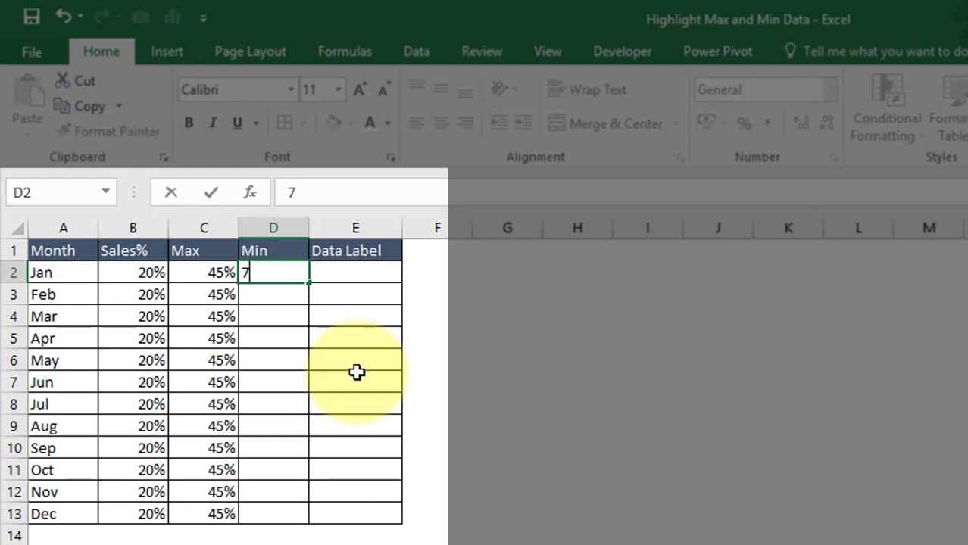
key(Return)
key(Up)
key(Left)
key(ctrl+Down)
key(Right)
key(ctrl+shift+Up)
key(ctrl+d)
Link E2 to the Sales% value with =B2 and fill the formula down the Data Label column to E13
key(ctrl+Up)
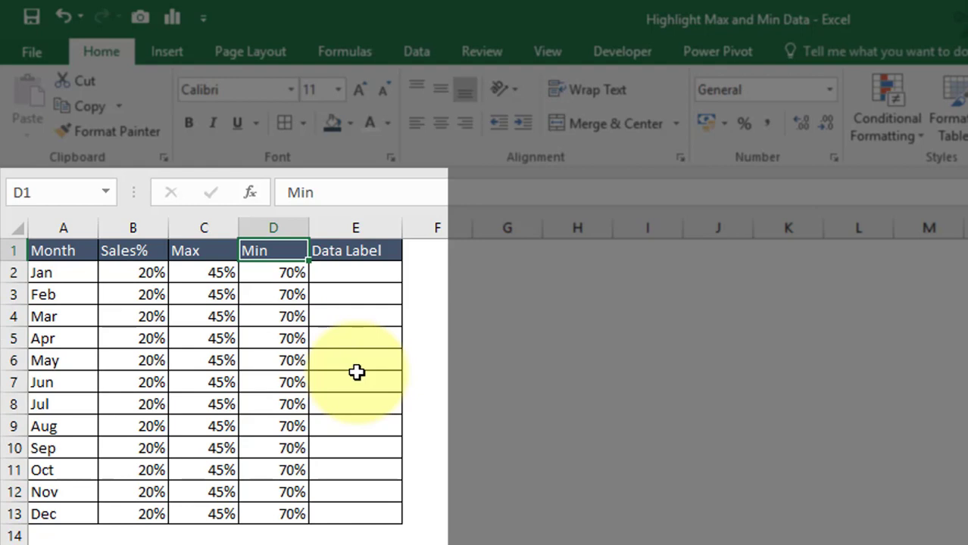
key(Right)
key(Down)
text(=)
key(Left)
key(Left)
key(Left)
key(Return)
key(Up)
key(Left)
key(ctrl+Down)
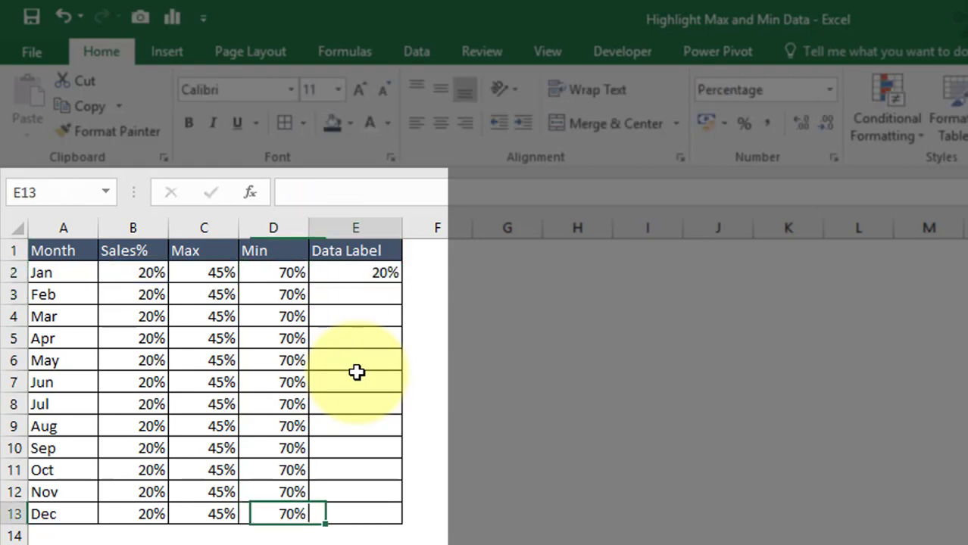
key(Right)
key(ctrl+shift+Up)
key(ctrl+d)
Center the contents of B1:E13 horizontally
key(ctrl+Up)
key(Left)
key(Left)
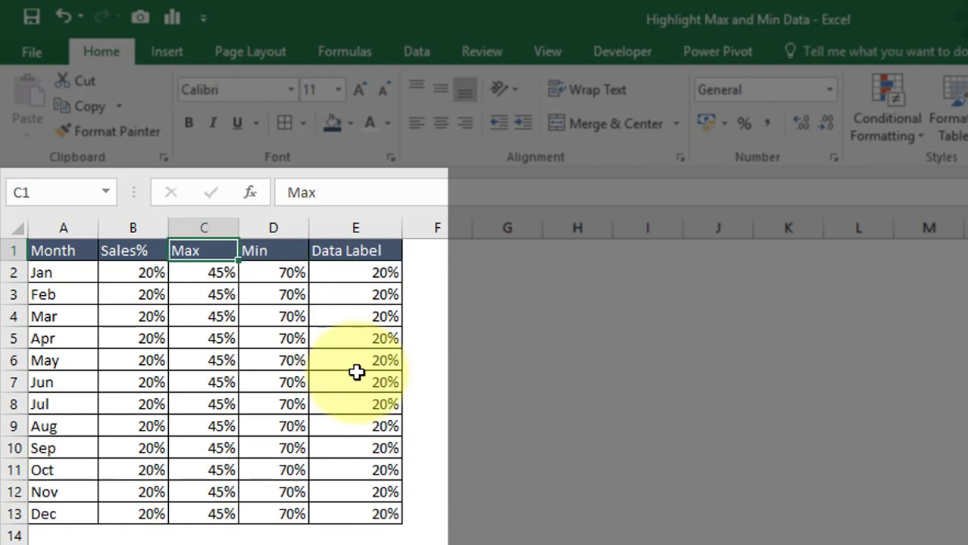
key(Left)
key(ctrl+shift+Right)
key(ctrl+shift+Down)
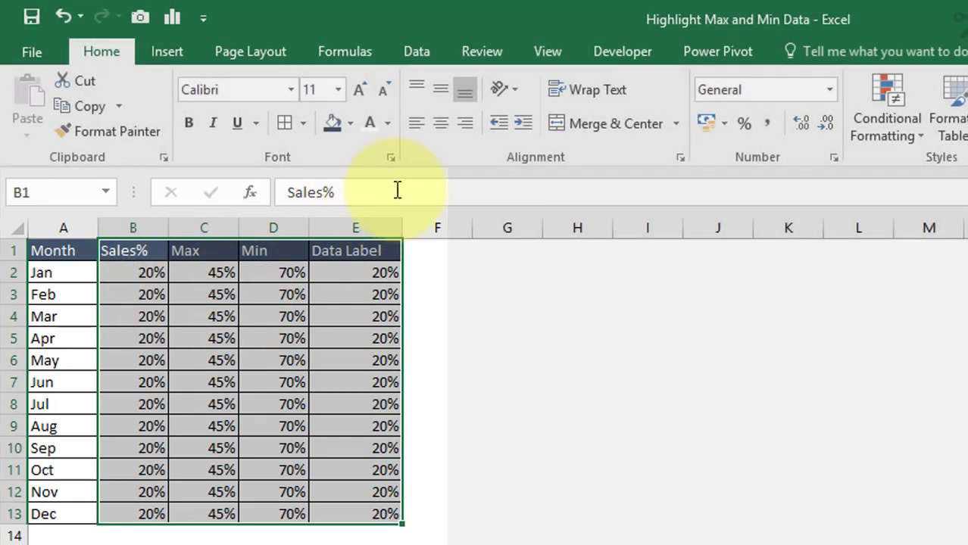
click(447, 124)
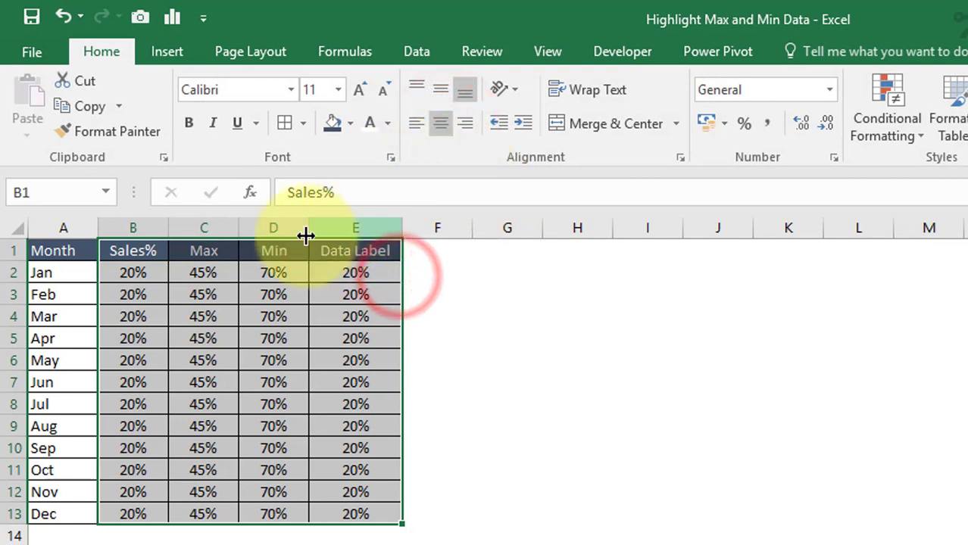
click(163, 275)
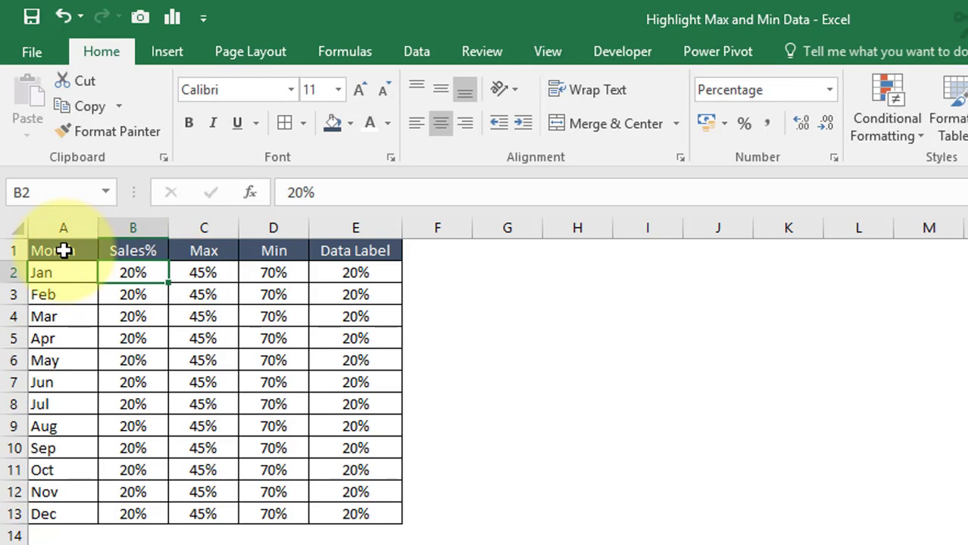
Insert a 2-D Line with Markers chart from the Month, Sales%, Max and Min data in A1:D13
drag(57, 250, 267, 514)
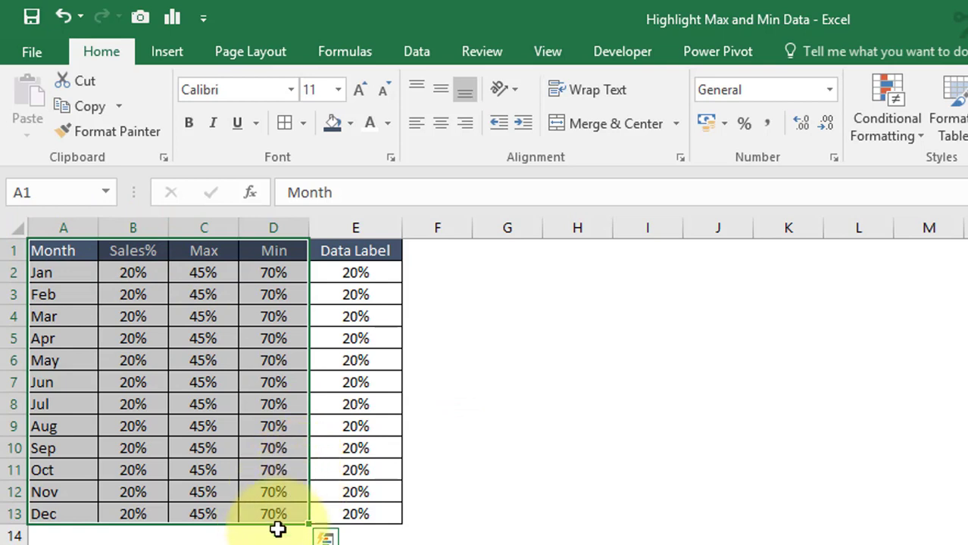
click(158, 53)
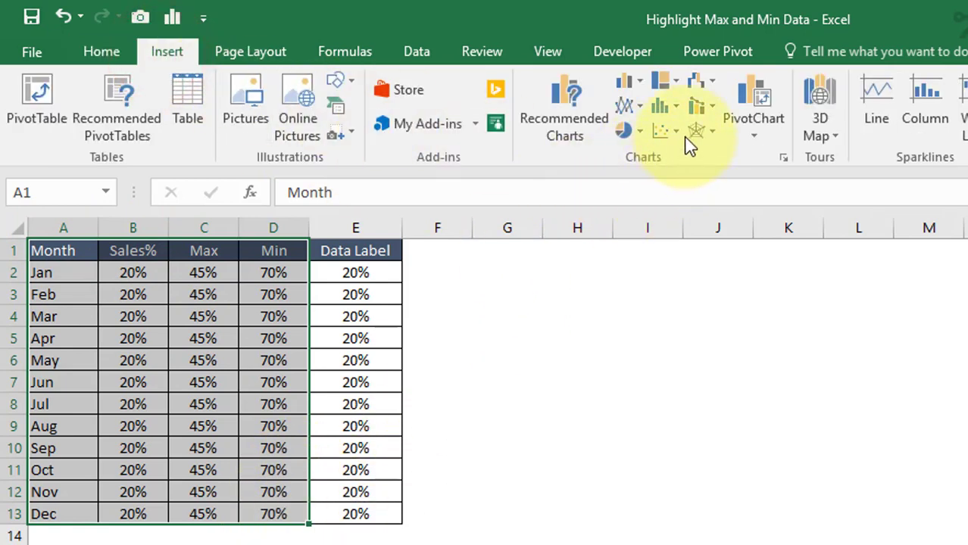
click(638, 105)
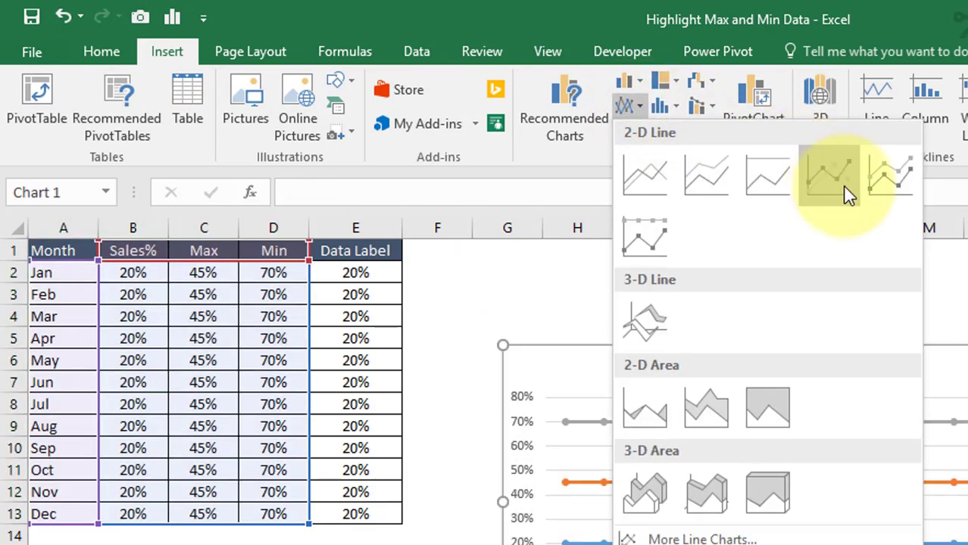
click(845, 187)
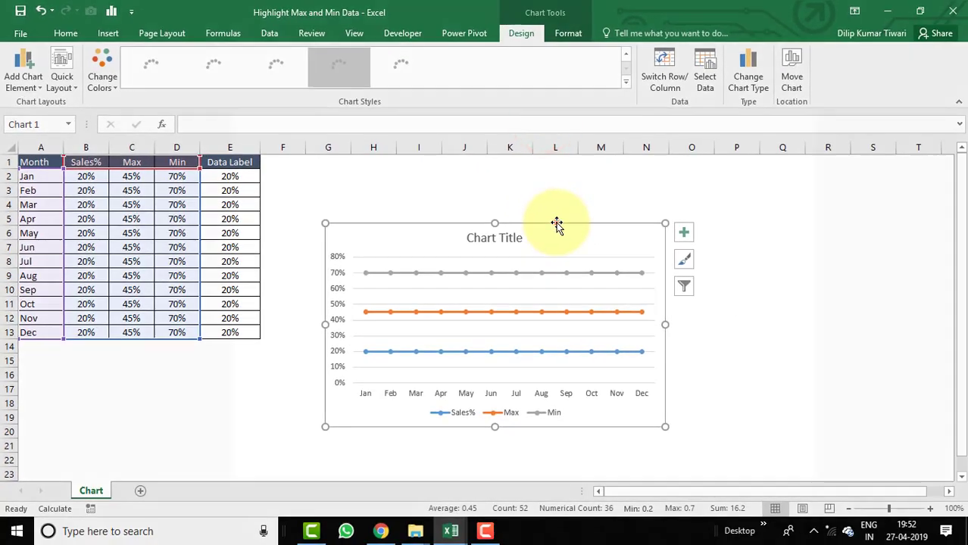
Move the chart up beside the table, enlarge it to reach column O, and title it Sales% Trend
drag(557, 225, 536, 178)
drag(644, 379, 720, 401)
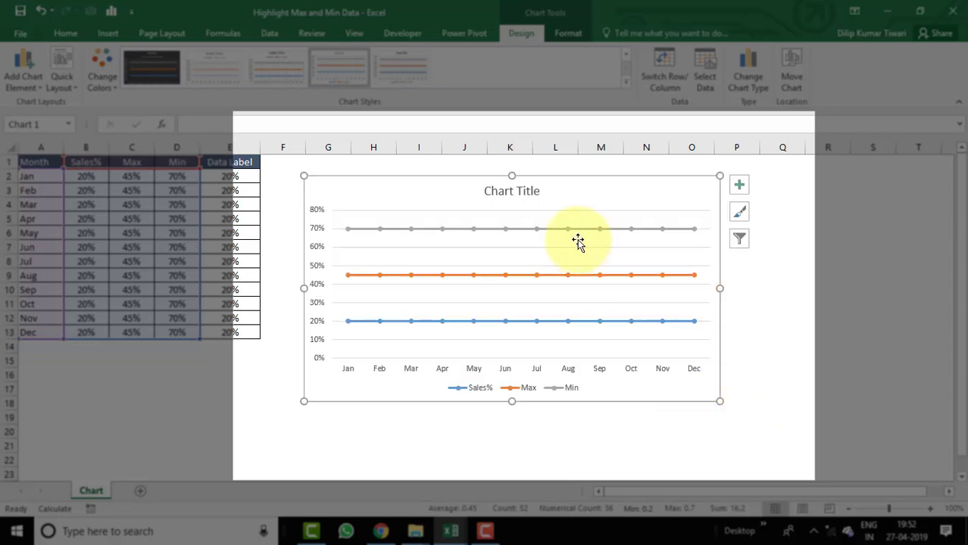
double_click(512, 192)
double_click(521, 191)
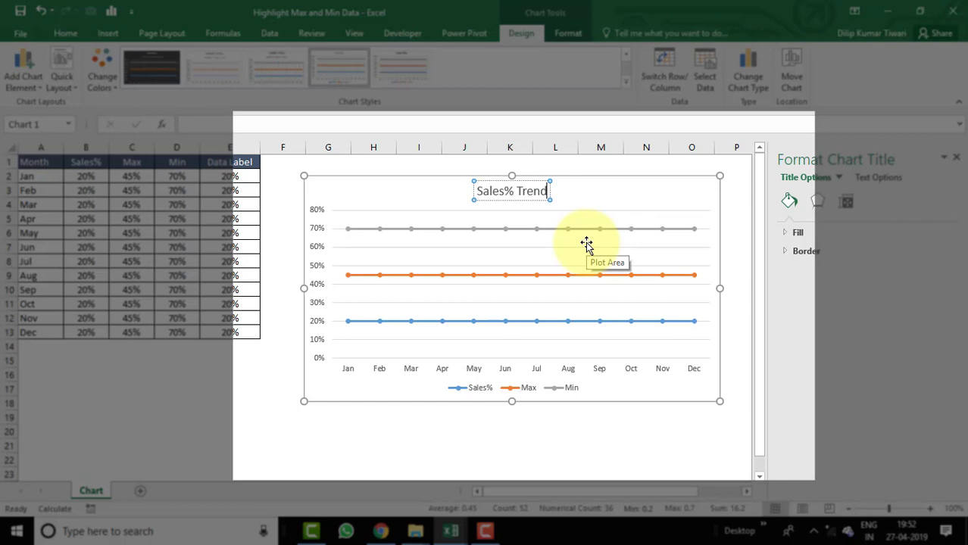
click(370, 459)
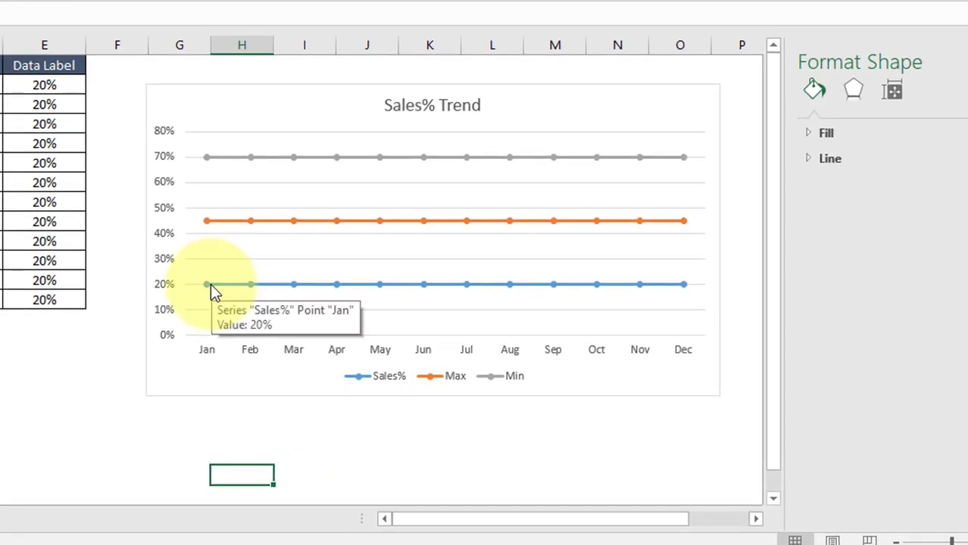
Add data labels to the Sales% series in the chart
click(210, 284)
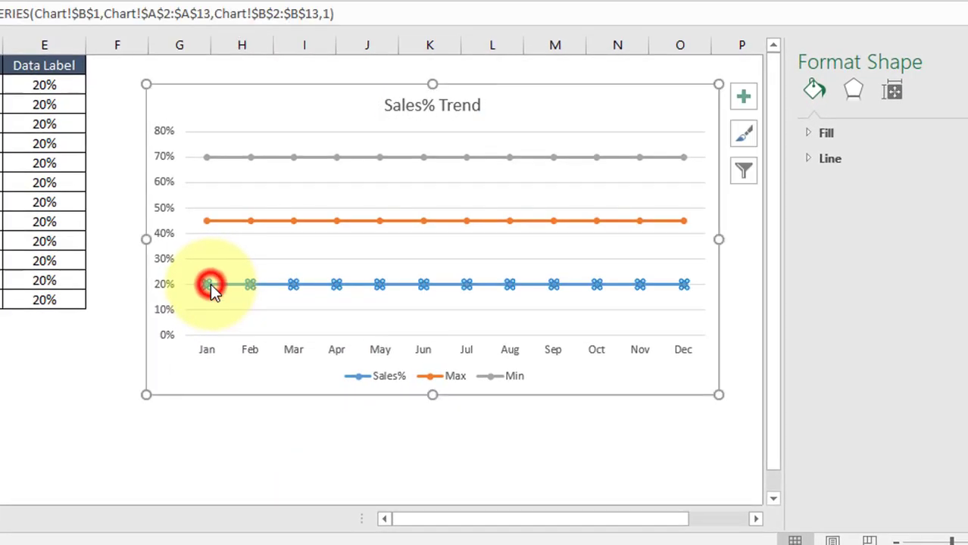
right_click(210, 284)
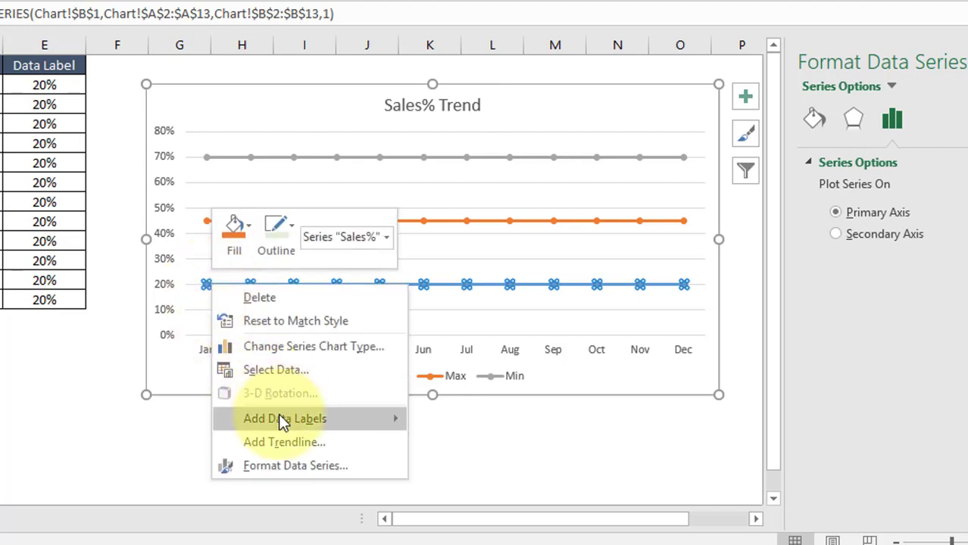
mouse_move(249, 419)
click(453, 421)
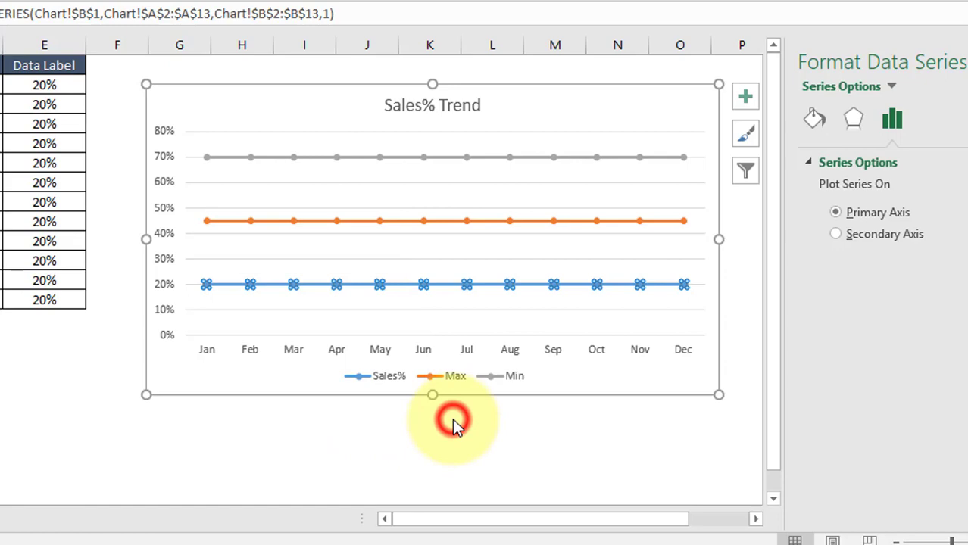
click(309, 417)
Set the Sales% data labels to take their values from cells E2:E13
click(267, 284)
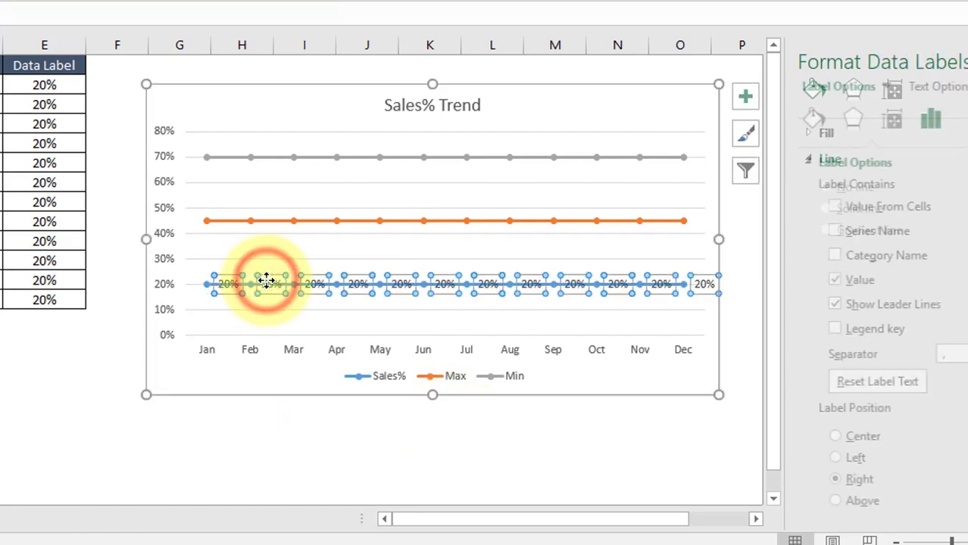
right_click(267, 283)
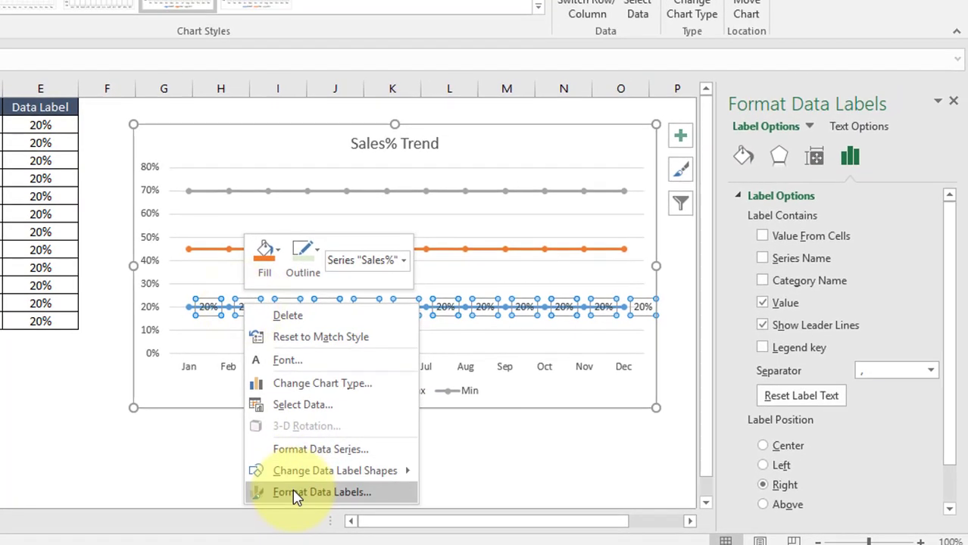
click(325, 488)
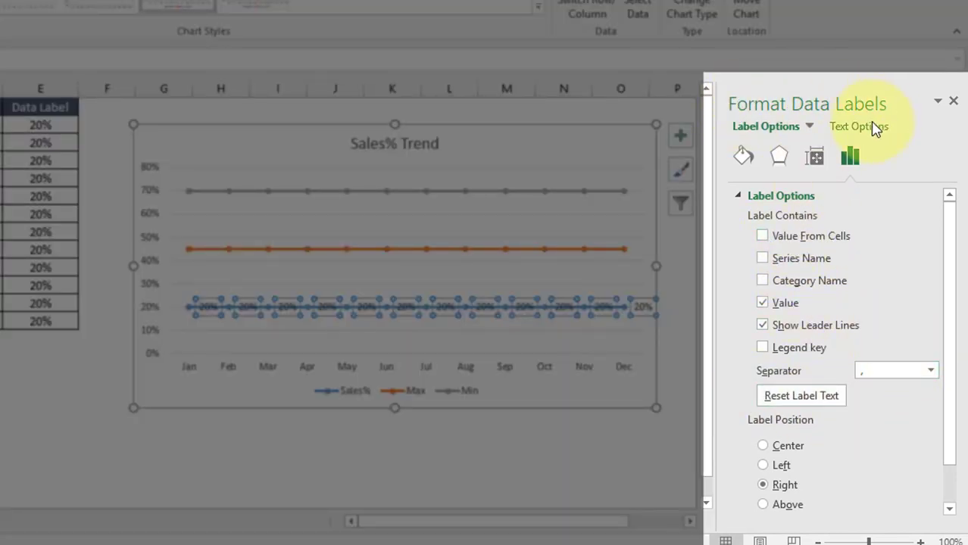
click(763, 237)
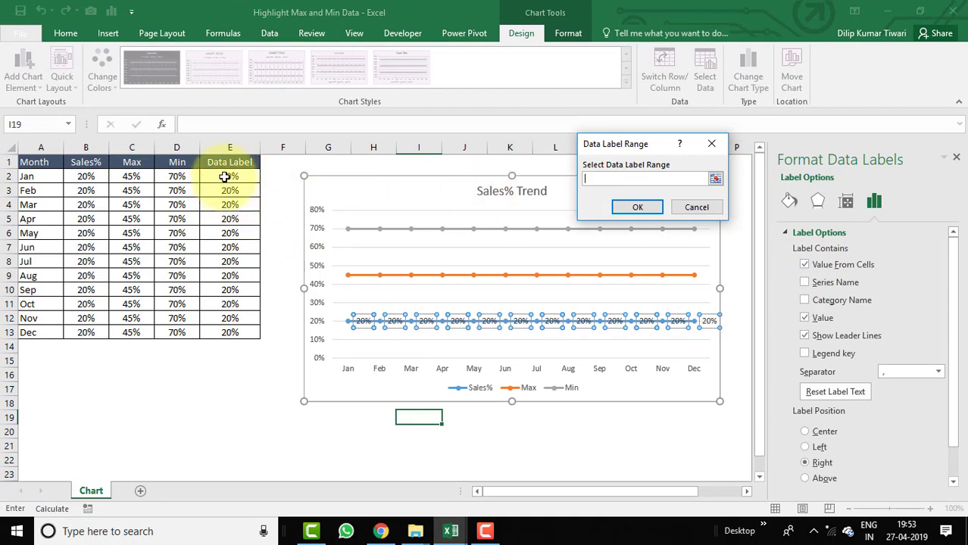
drag(225, 176, 230, 334)
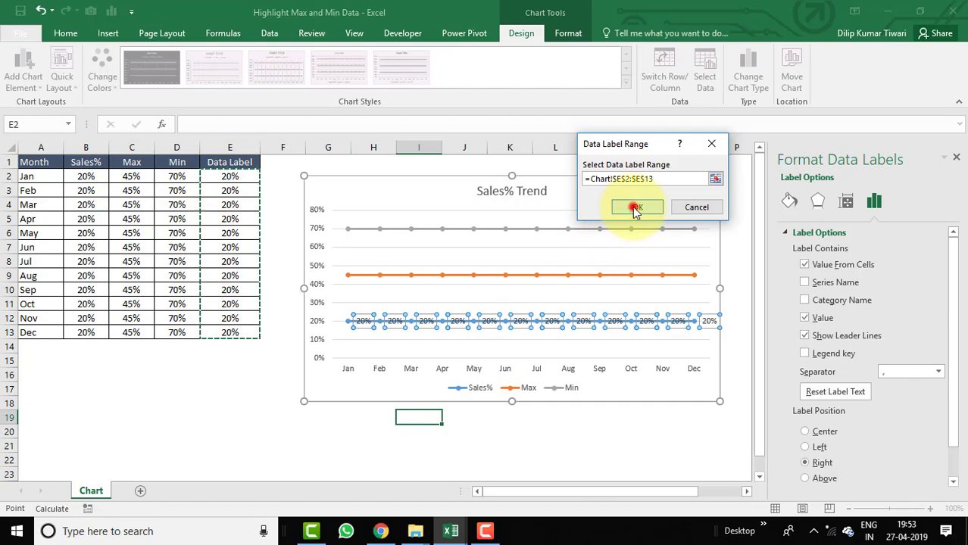
click(635, 208)
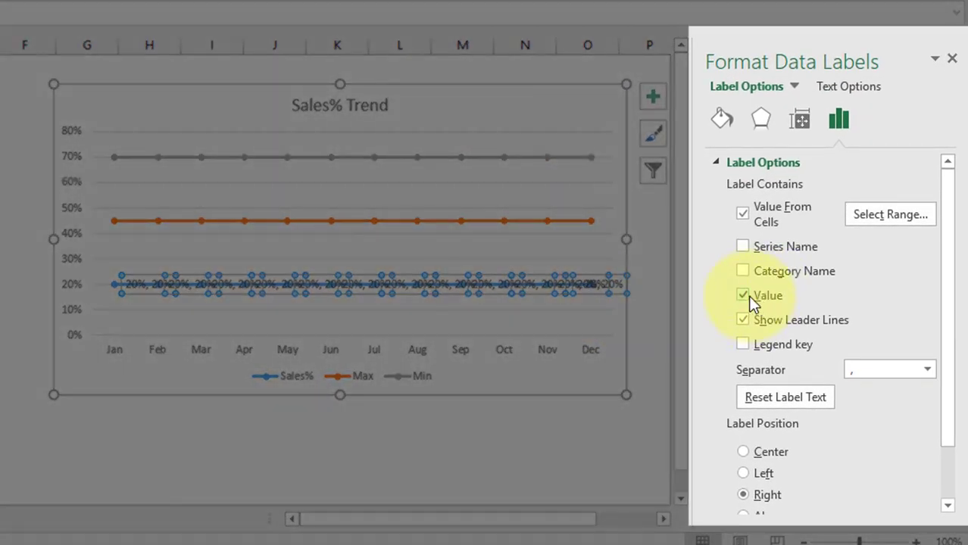
Turn off Value and Show Leader Lines for the Sales% data labels and set their position to Above
click(742, 295)
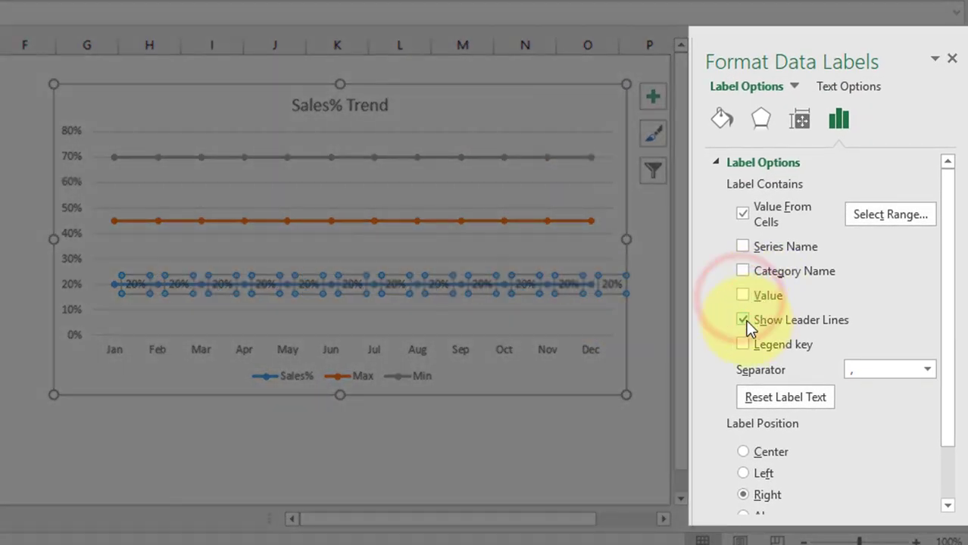
click(742, 319)
drag(953, 321, 961, 404)
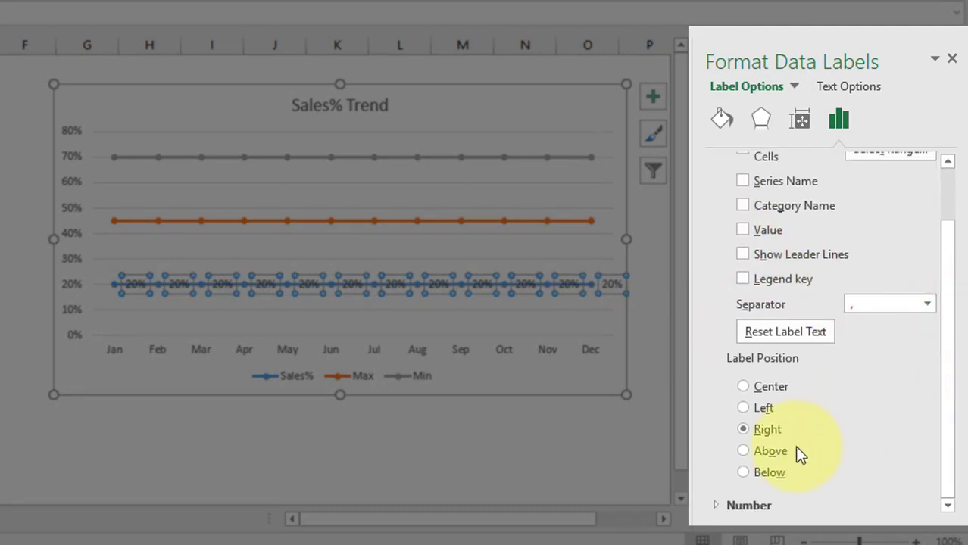
click(746, 452)
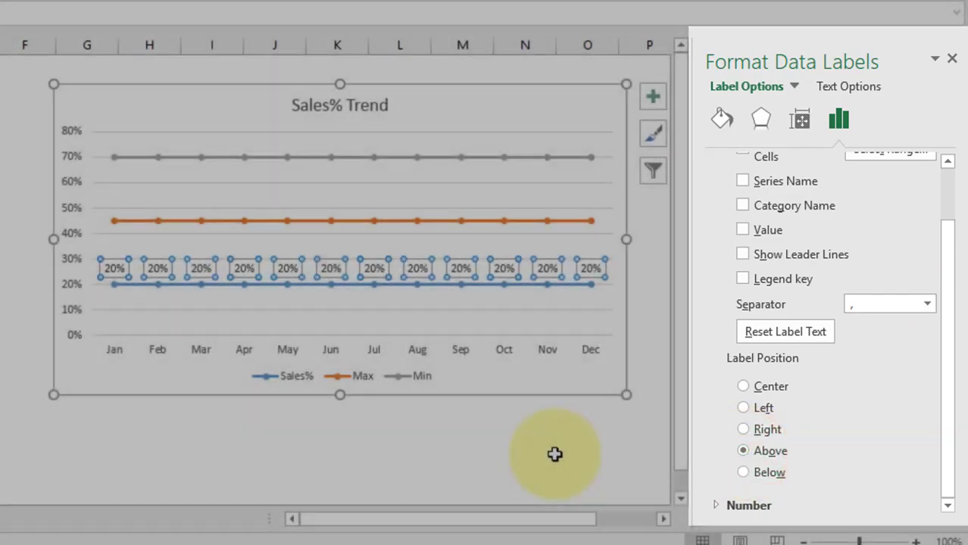
click(560, 455)
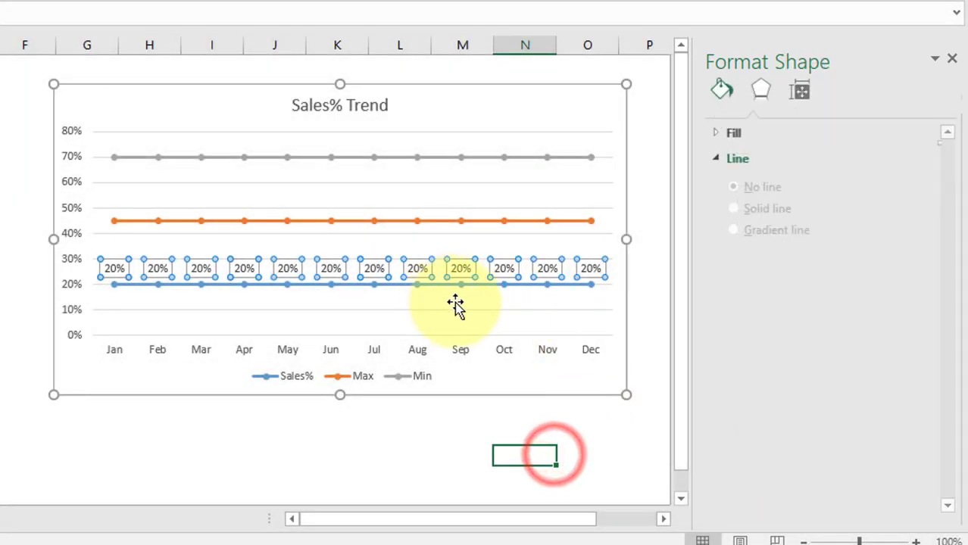
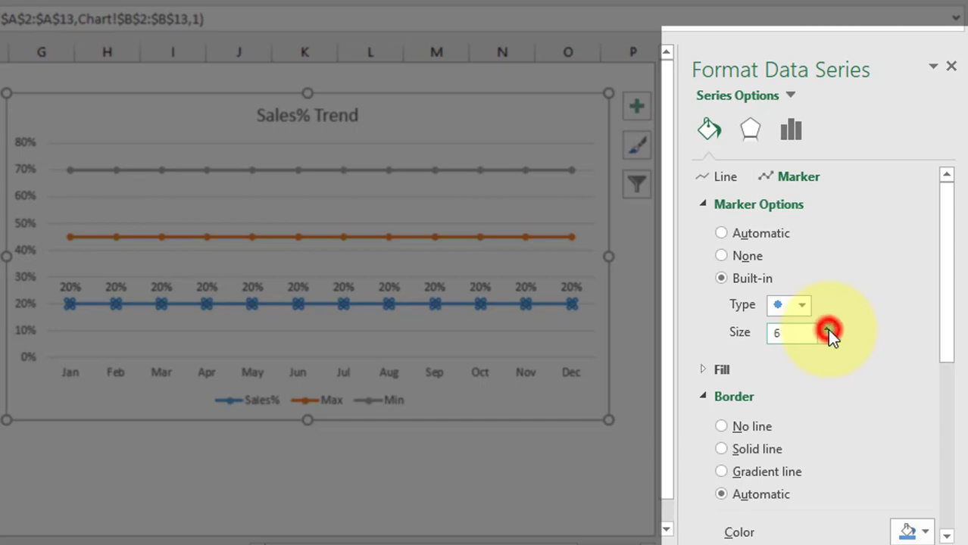
Give the Sales% series markers a solid fill in the lightest blue theme shade and remove their border line
drag(949, 296, 951, 345)
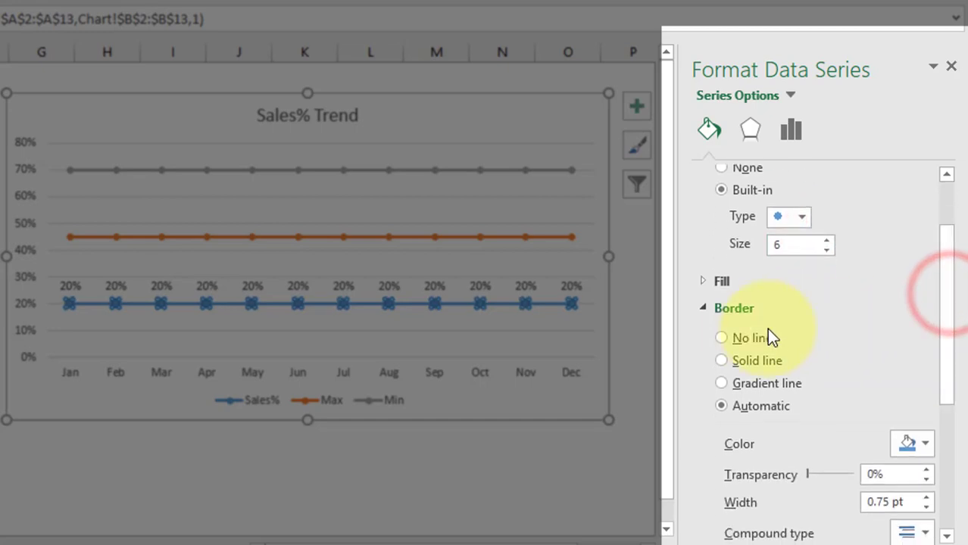
click(704, 282)
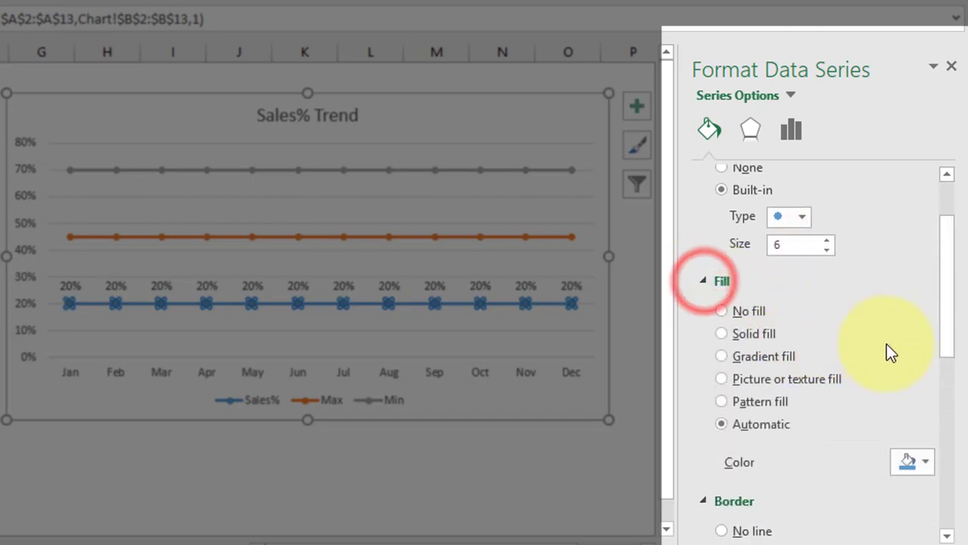
click(722, 334)
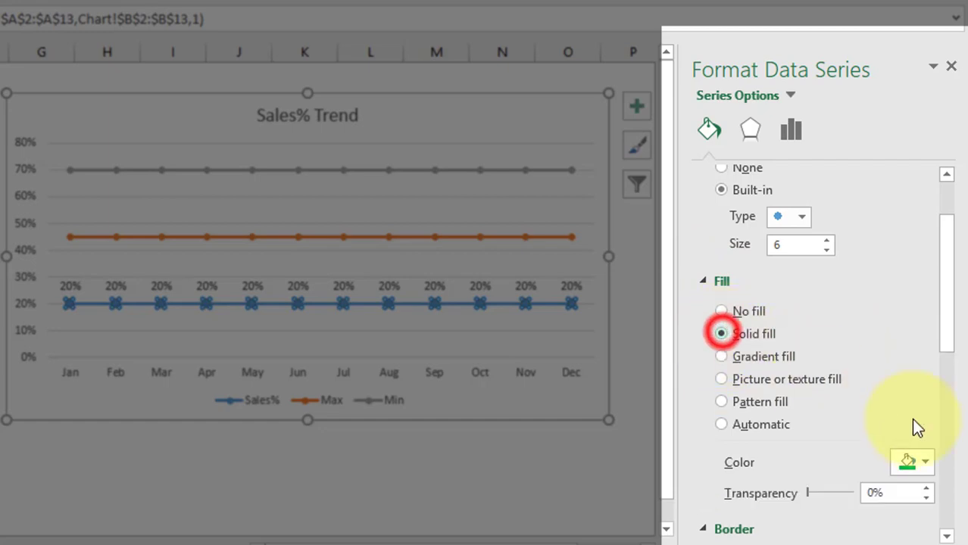
drag(948, 284, 948, 345)
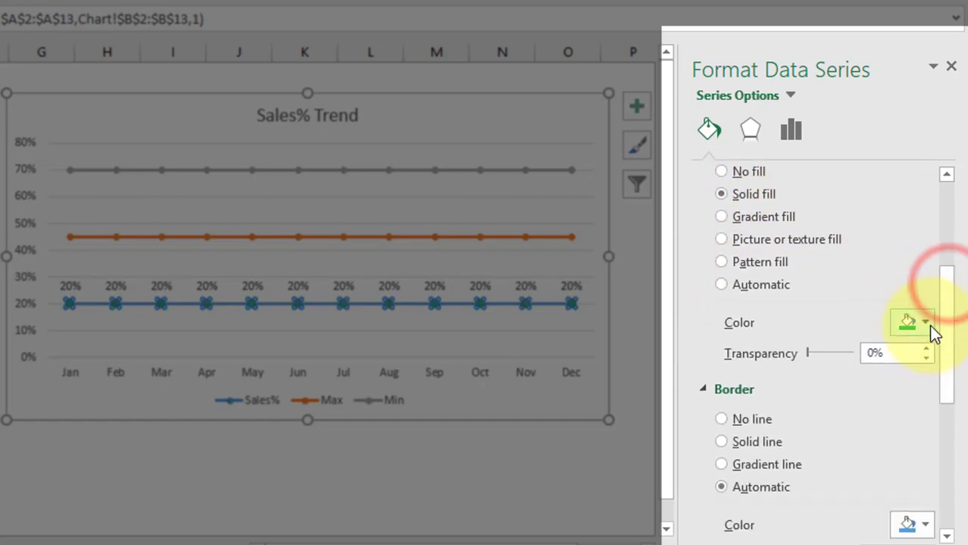
click(925, 323)
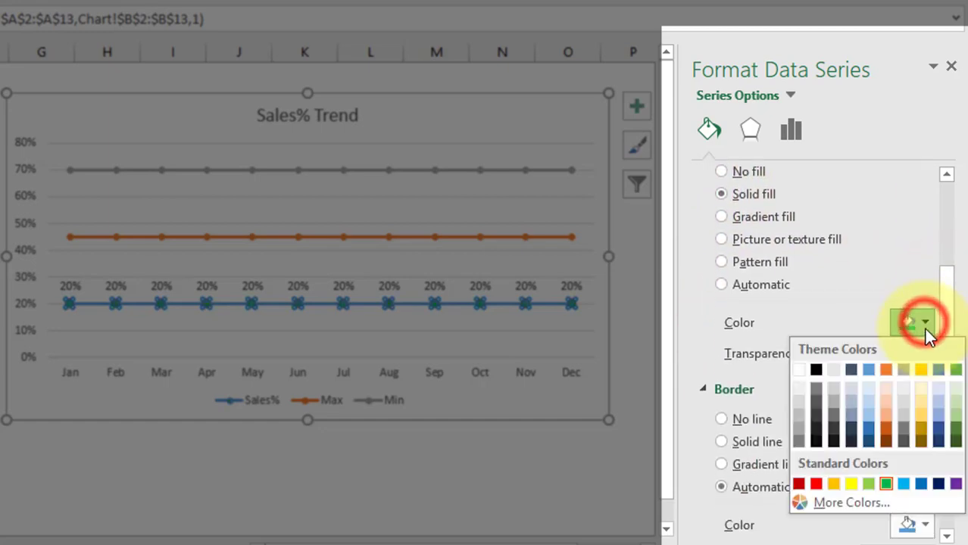
click(935, 387)
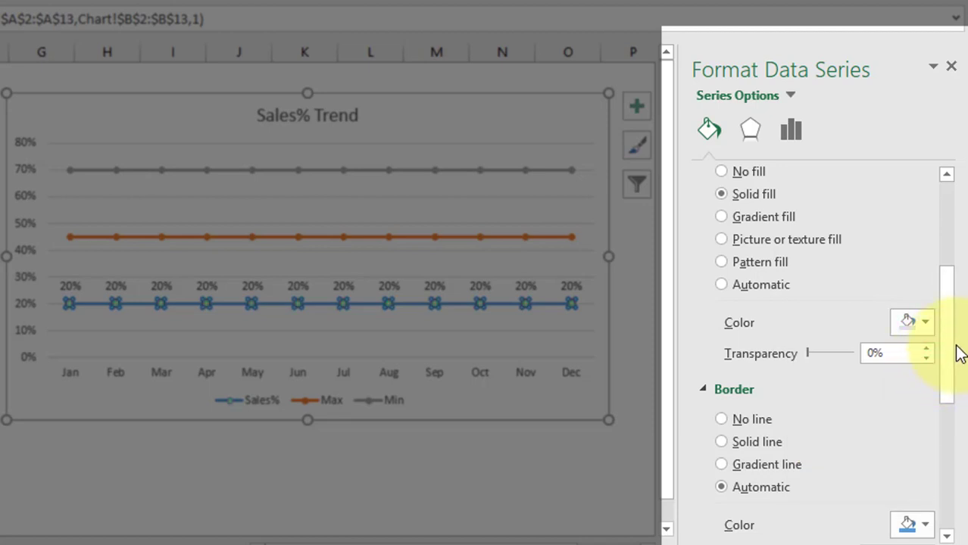
click(734, 421)
mouse_move(945, 401)
mouse_down()
mouse_move(945, 303)
mouse_move(961, 255)
mouse_up()
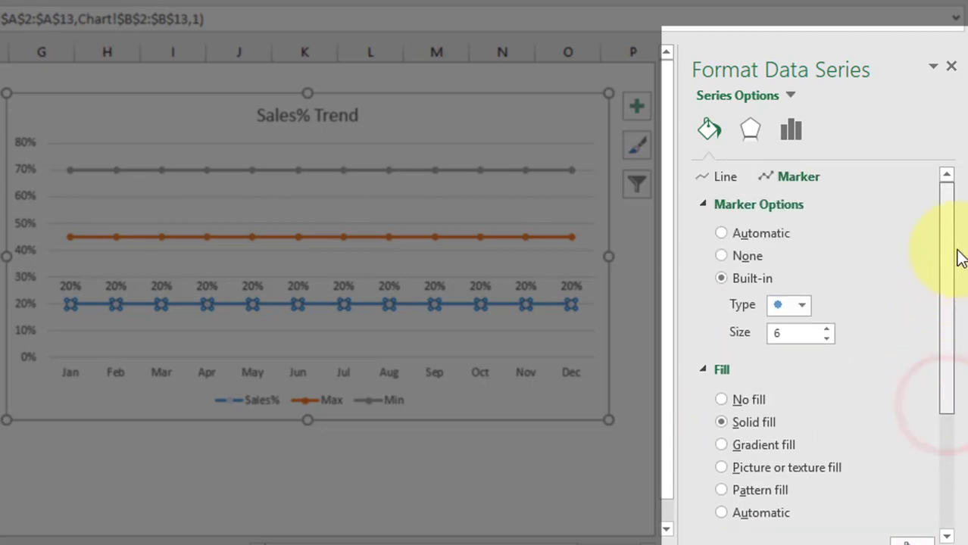
Format the Sales% series line as a solid line coloured Gray-50%, Accent 3
click(704, 179)
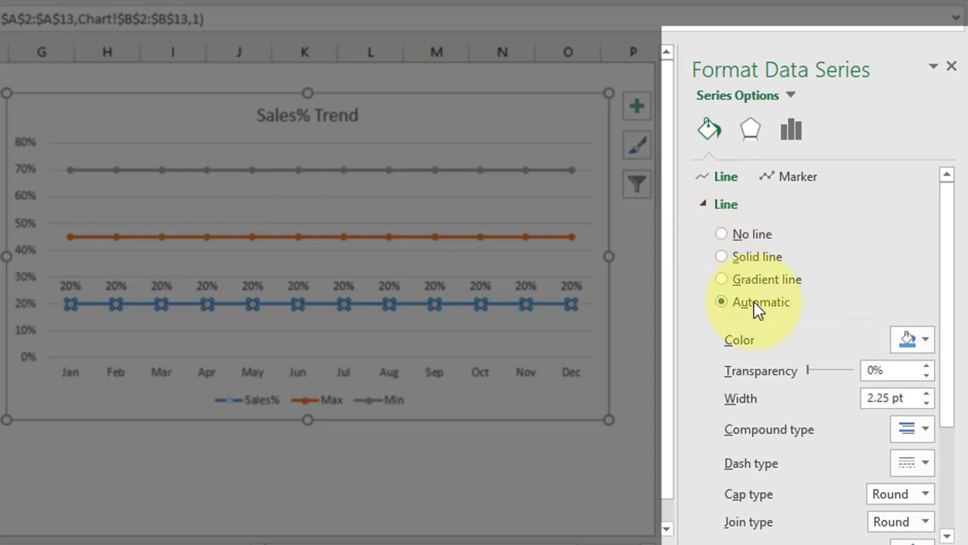
drag(943, 250, 940, 277)
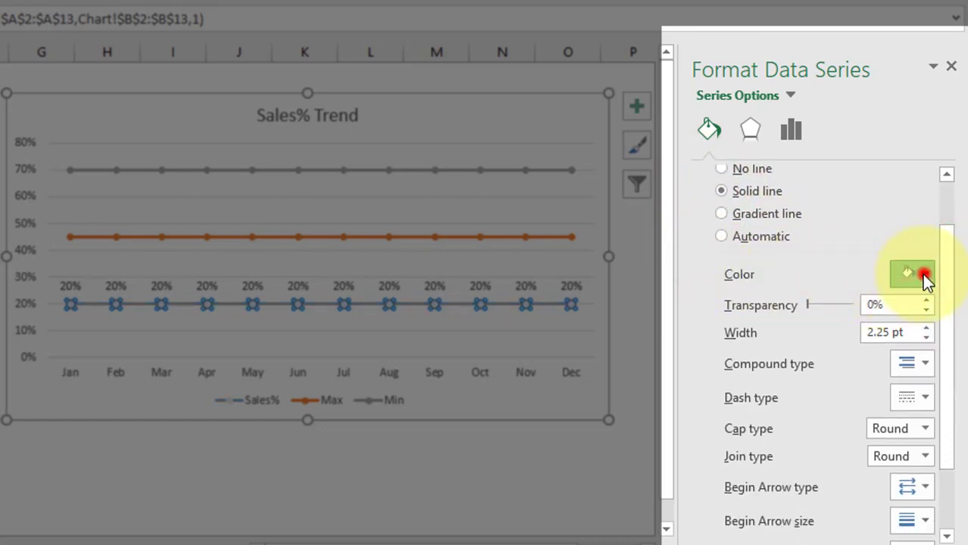
click(924, 274)
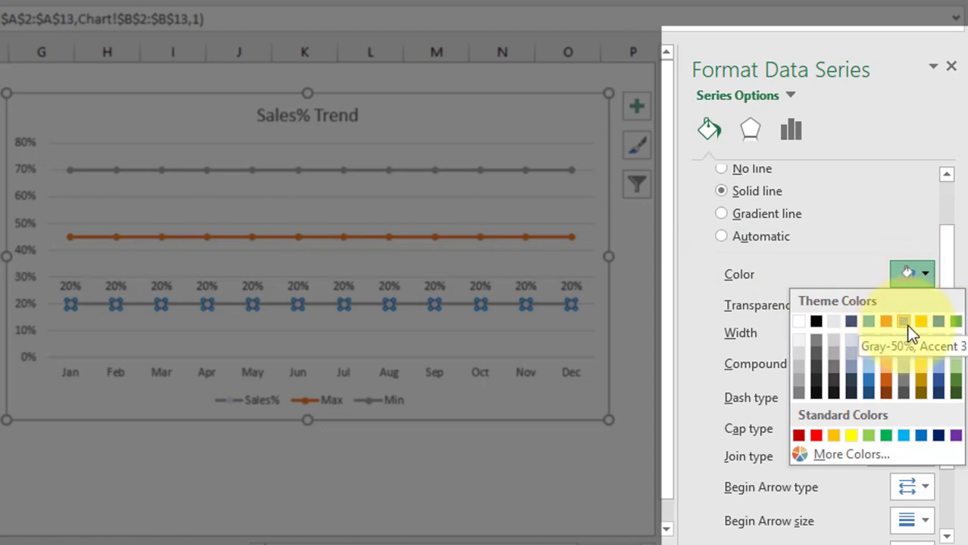
click(905, 323)
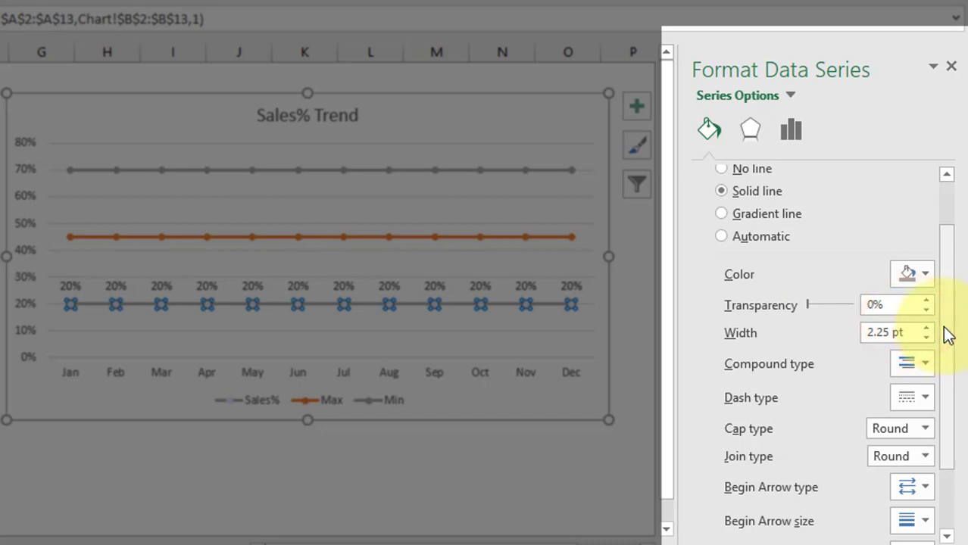
Set the Sales% series line width to 1.25 pt and deselect the chart
drag(946, 329, 954, 379)
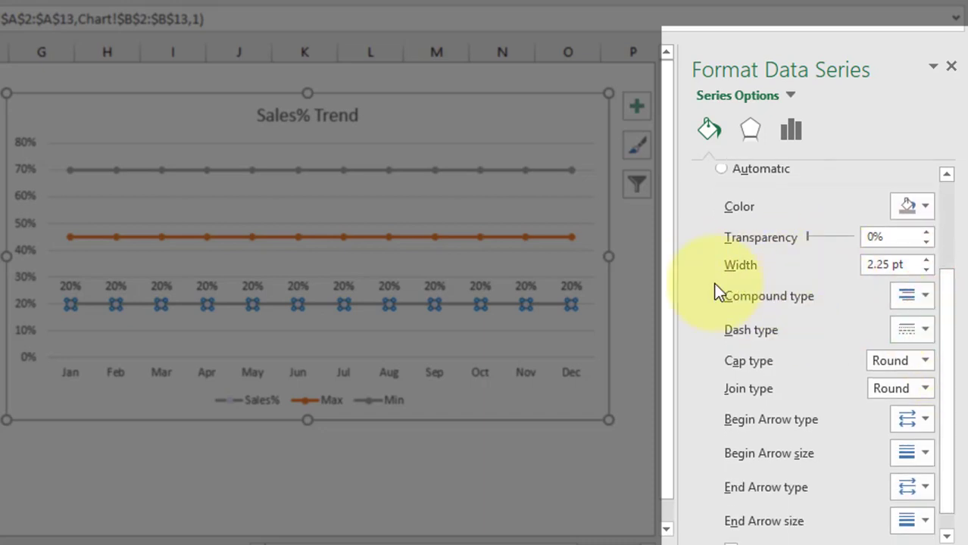
click(924, 269)
click(923, 269)
click(923, 268)
click(923, 269)
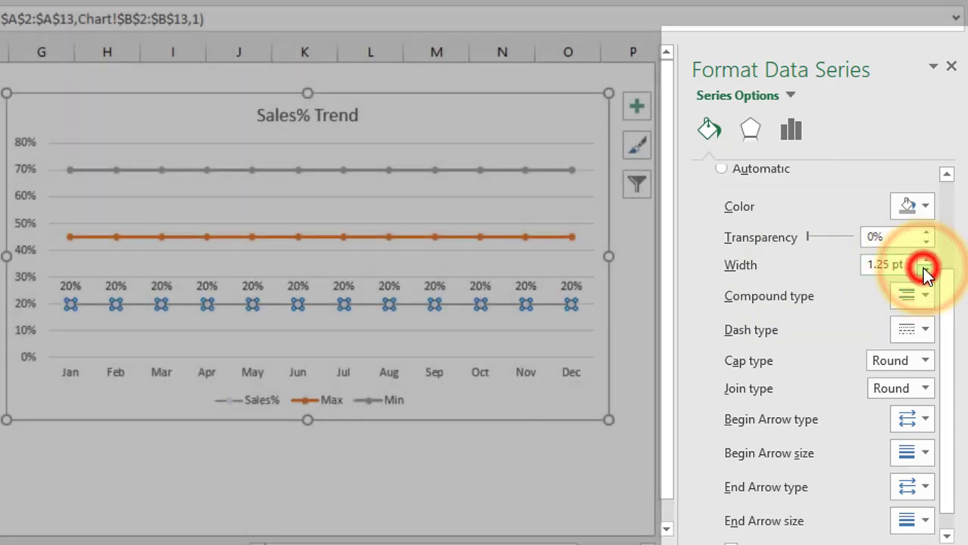
click(573, 433)
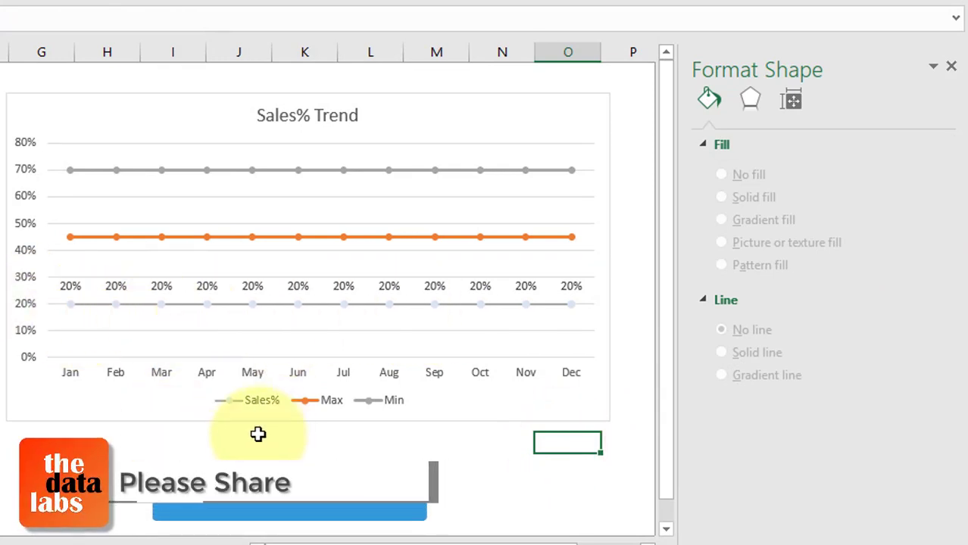
Change the Sales% marker fill to a medium blue theme shade
click(72, 306)
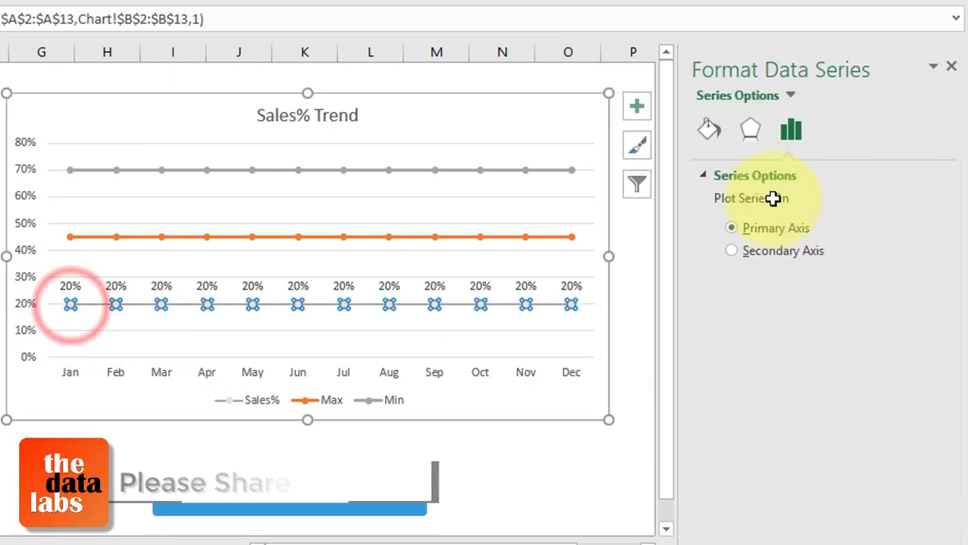
click(707, 133)
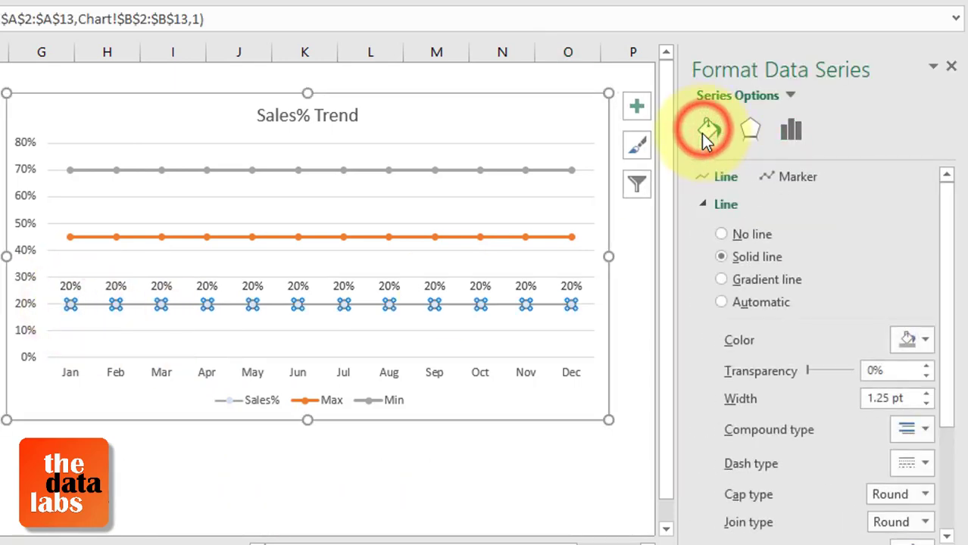
click(786, 180)
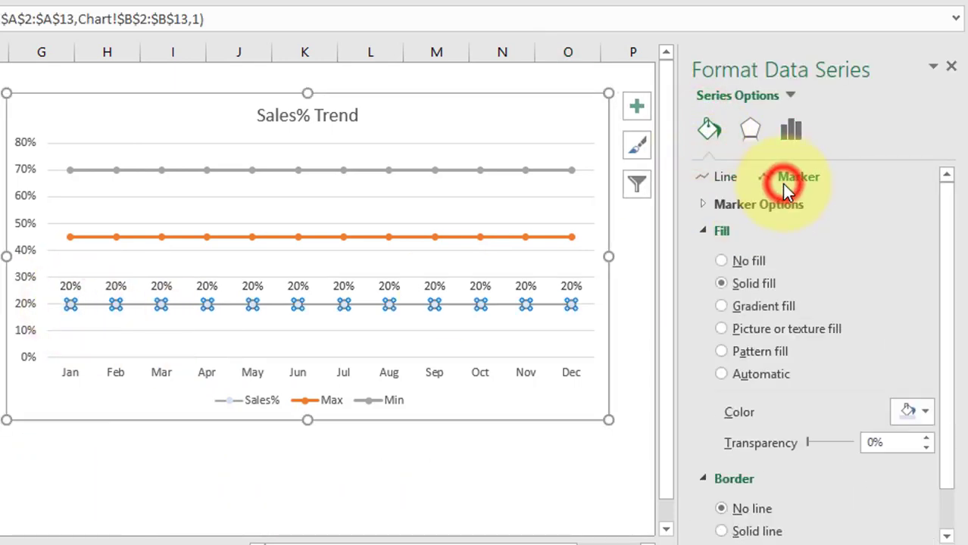
click(926, 413)
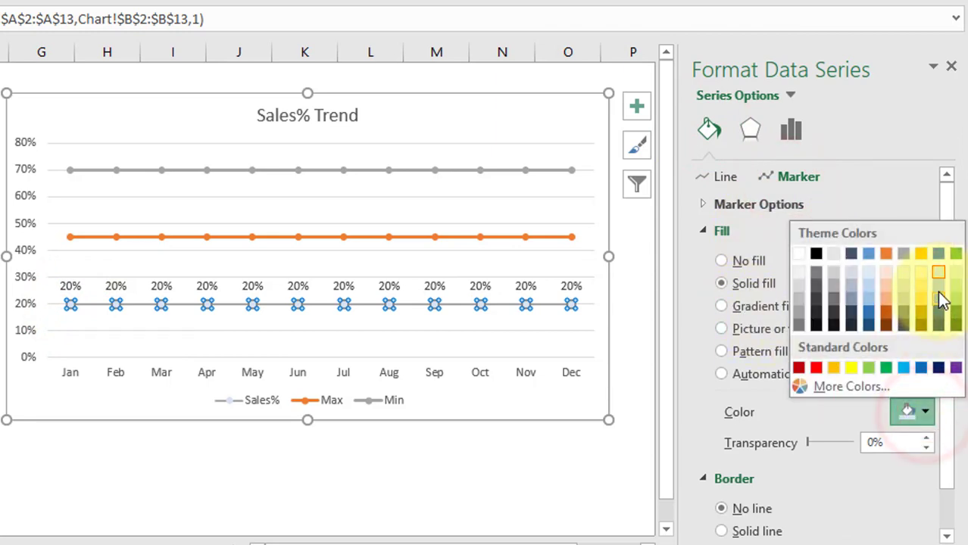
click(940, 300)
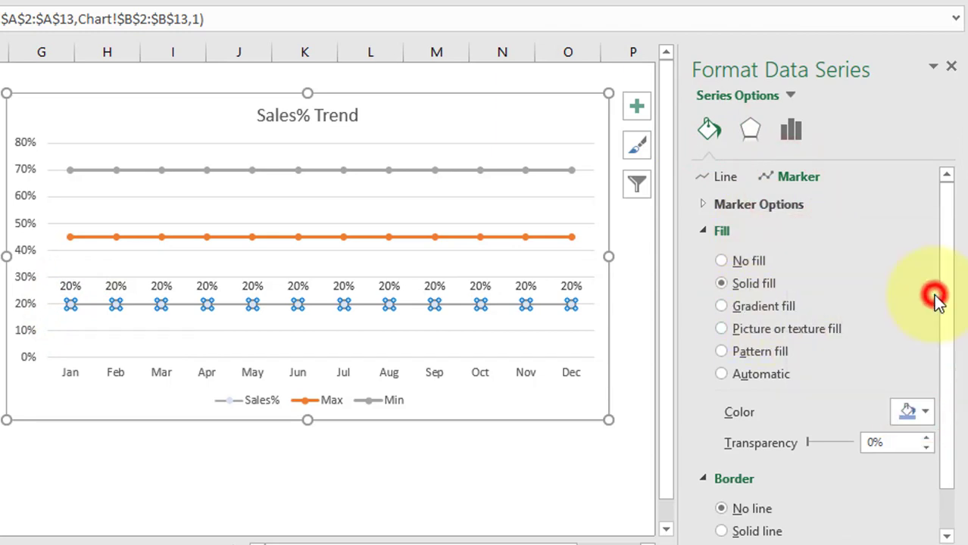
click(534, 494)
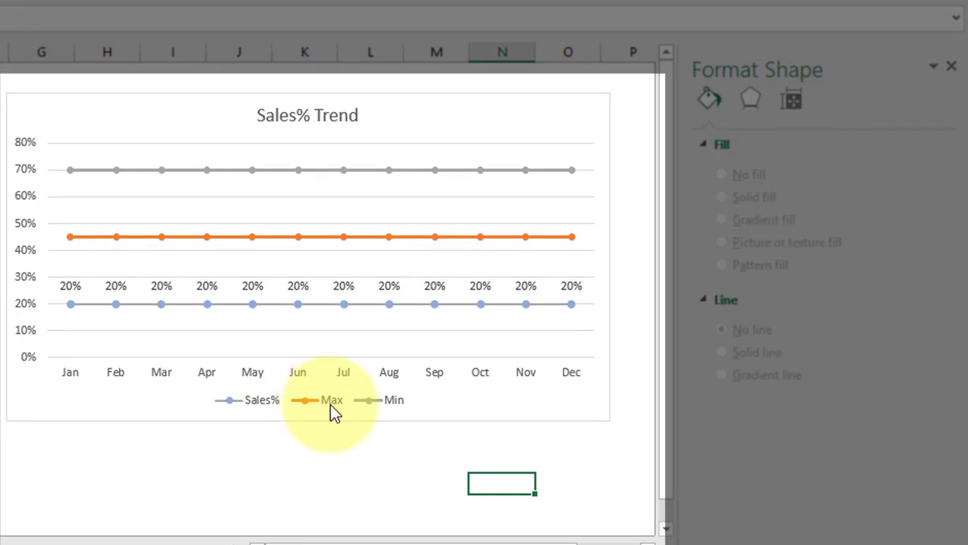
Add data labels to the orange Max series in the chart
click(72, 237)
right_click(72, 237)
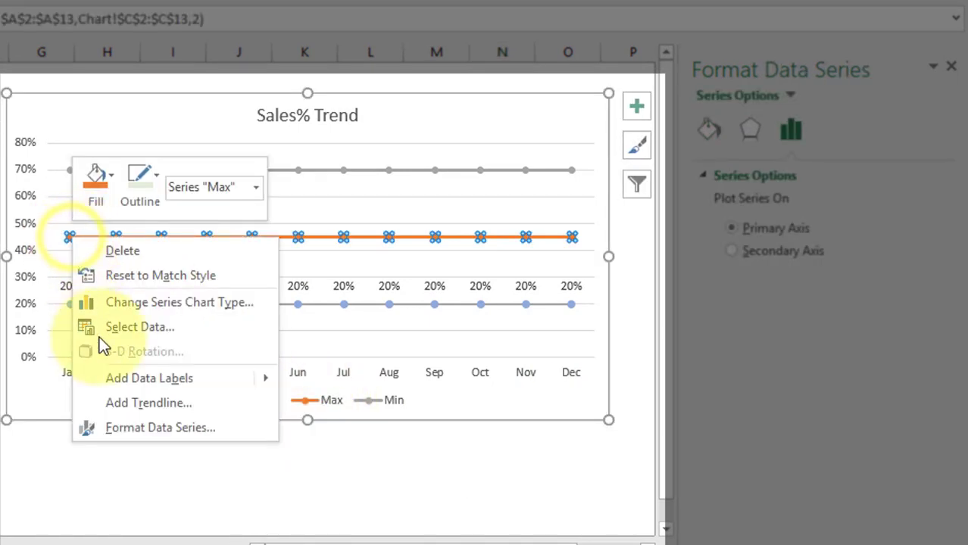
click(148, 381)
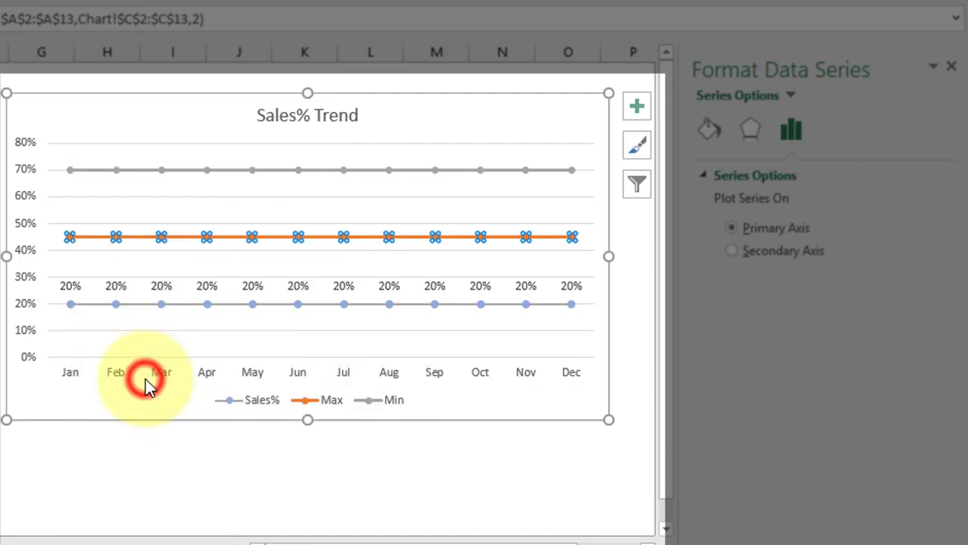
Change the shape of the Max data labels to a down arrow callout
click(90, 239)
right_click(91, 240)
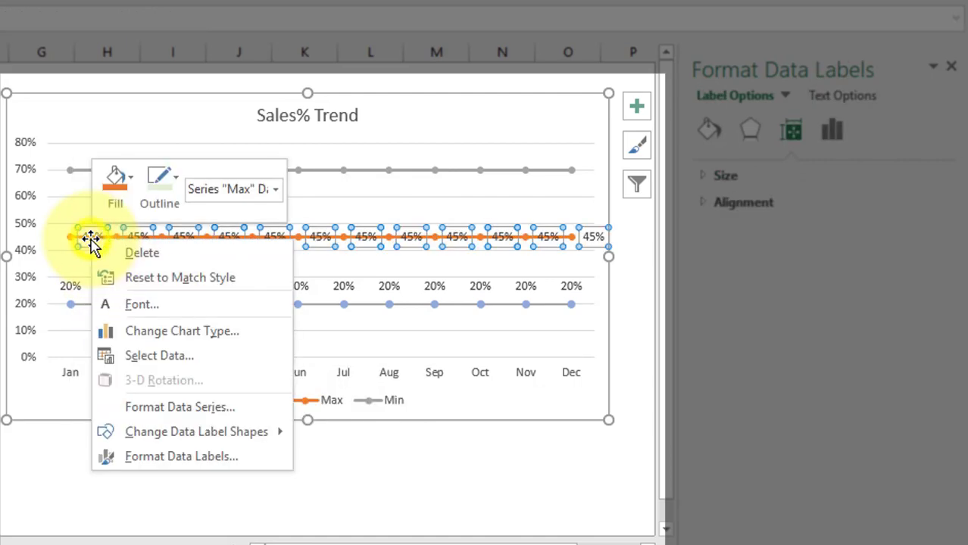
mouse_move(155, 438)
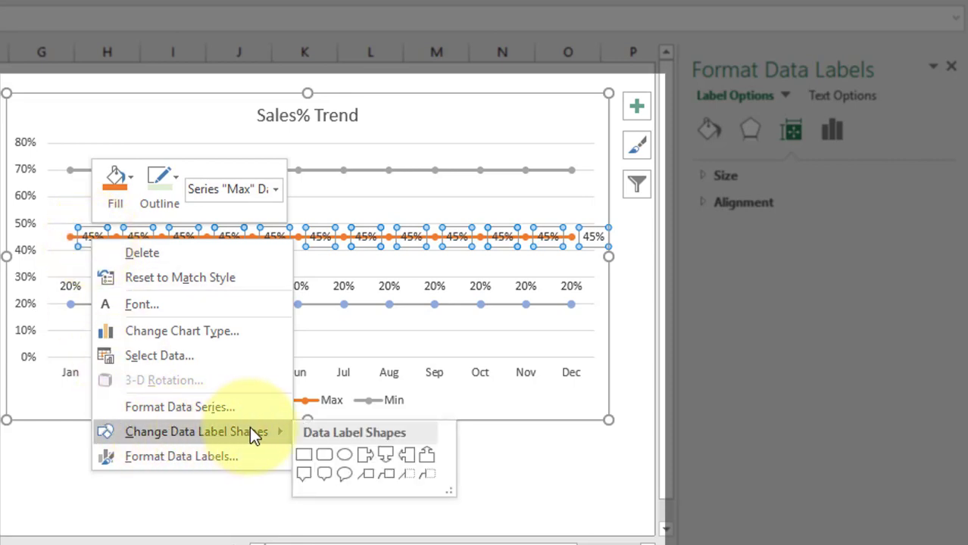
click(387, 457)
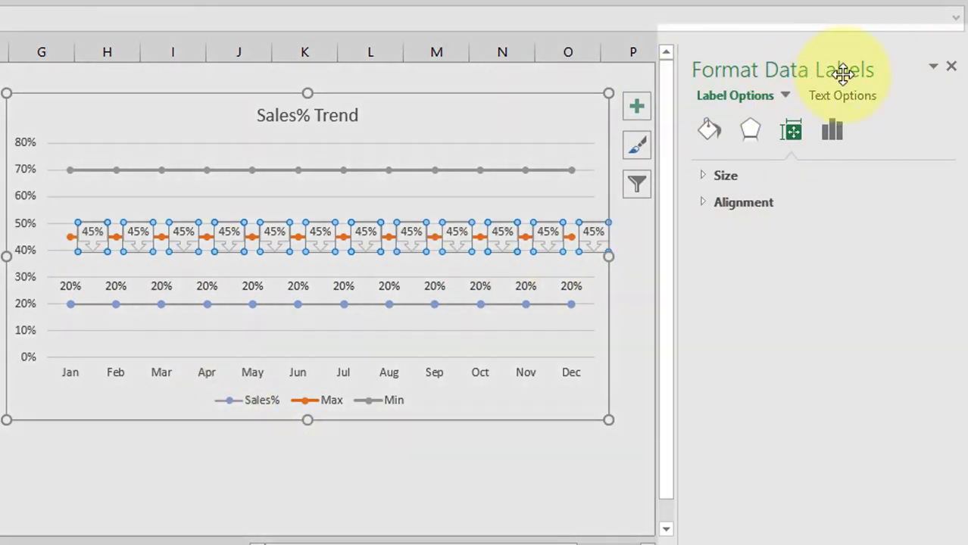
Turn off Show Leader Lines for the Max data labels and set their position to Above
click(829, 135)
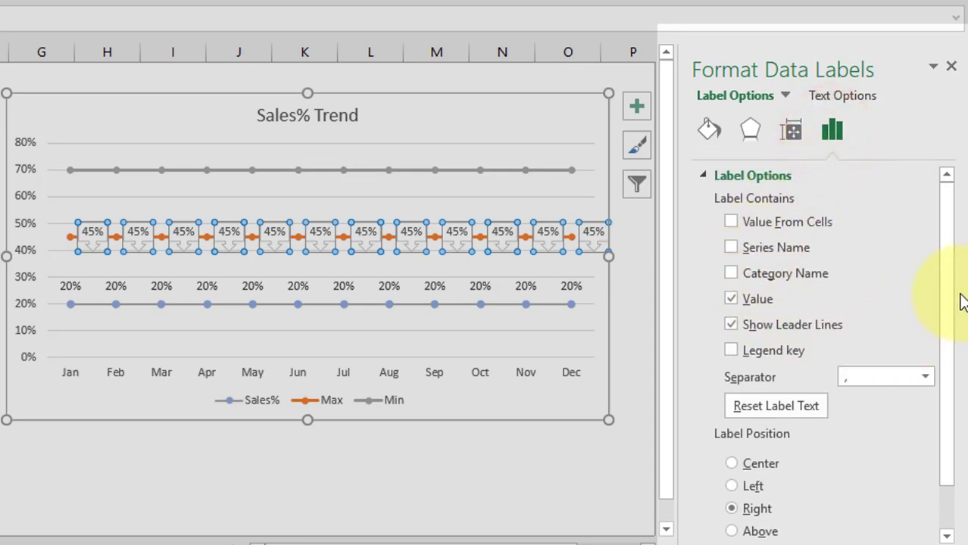
drag(949, 279, 950, 295)
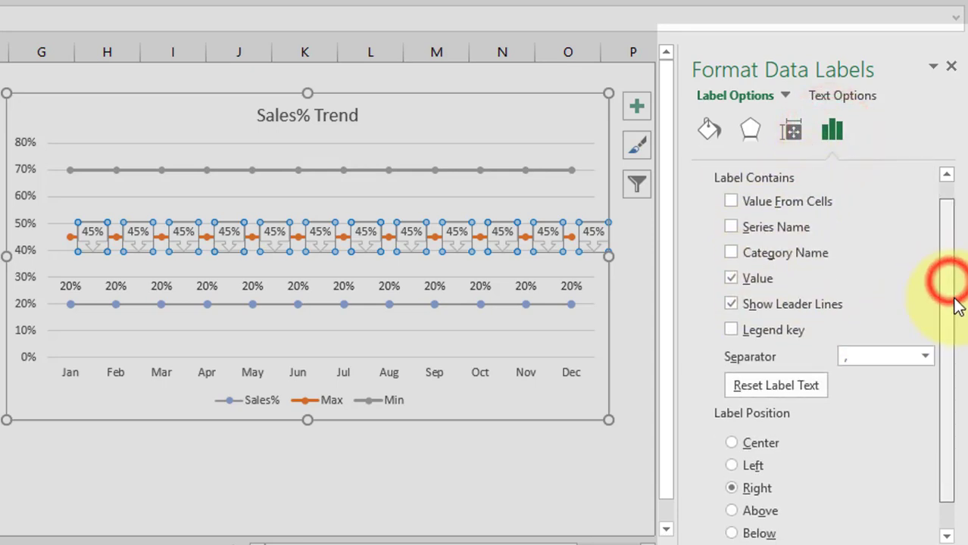
click(735, 303)
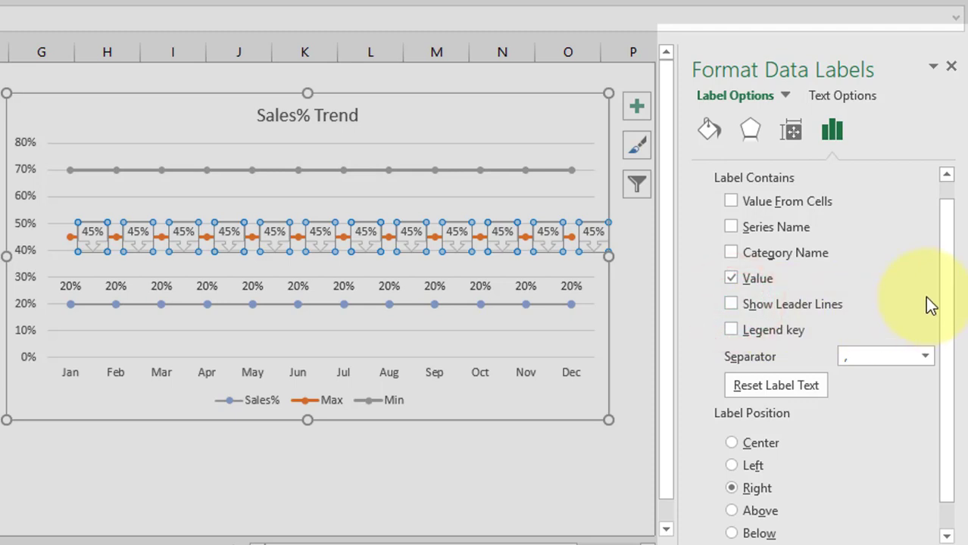
drag(947, 292, 956, 329)
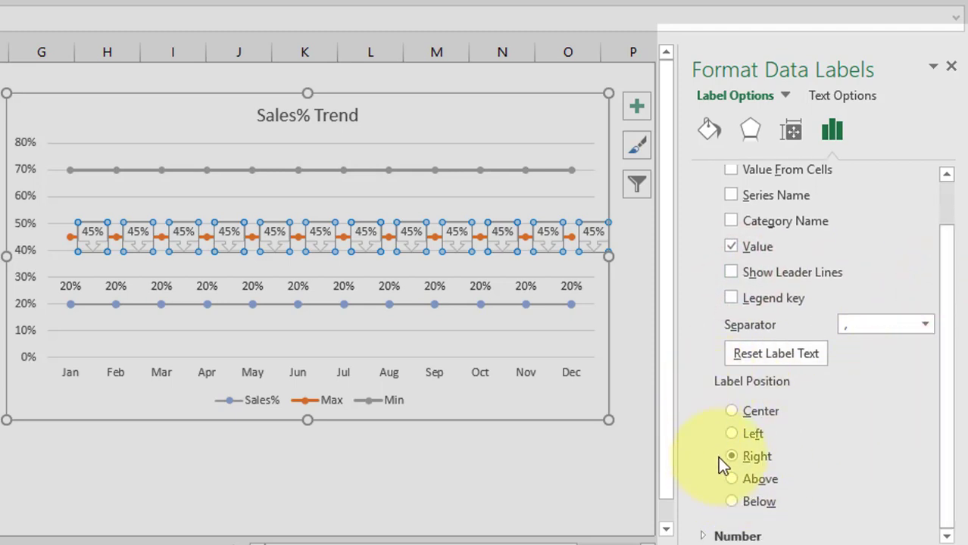
click(733, 479)
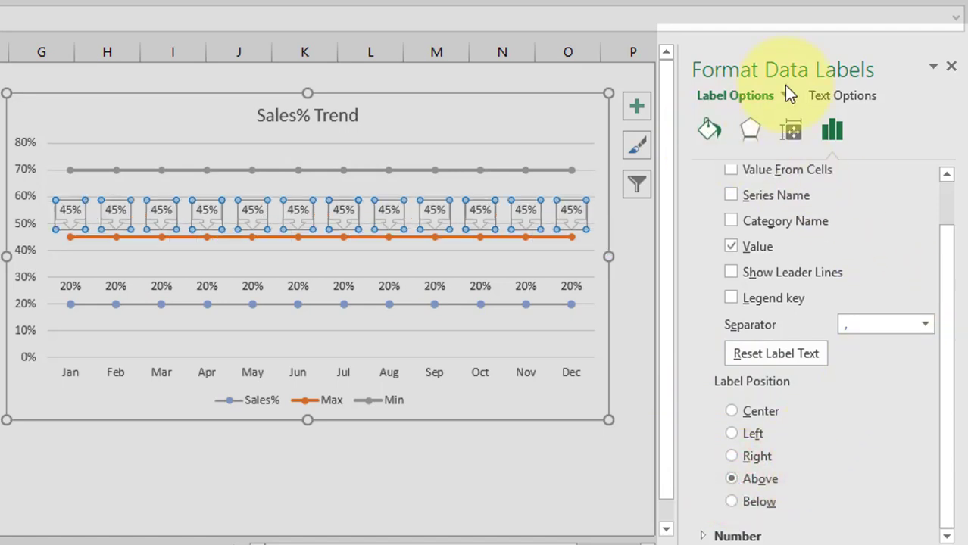
Give the Max data labels a solid fill in a light green theme shade
click(710, 129)
drag(945, 264, 947, 210)
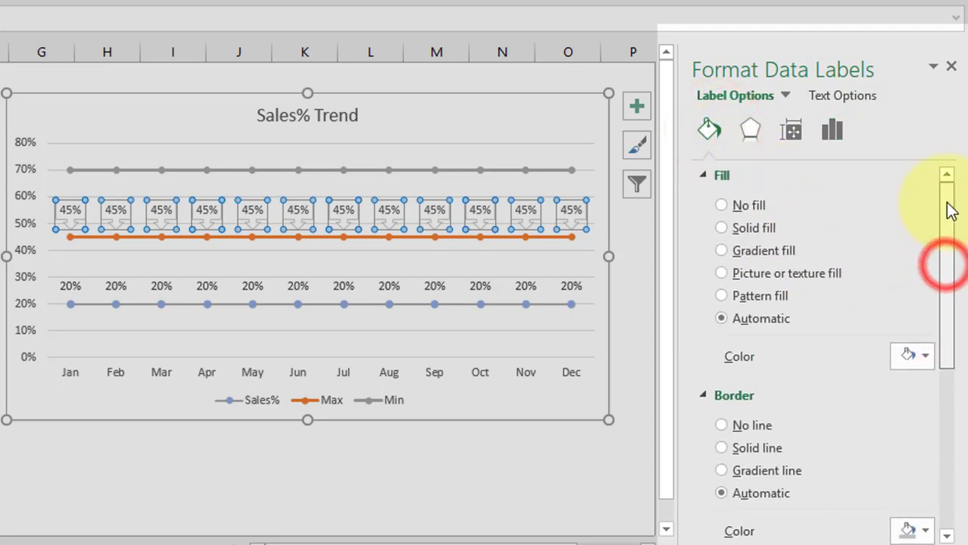
click(723, 228)
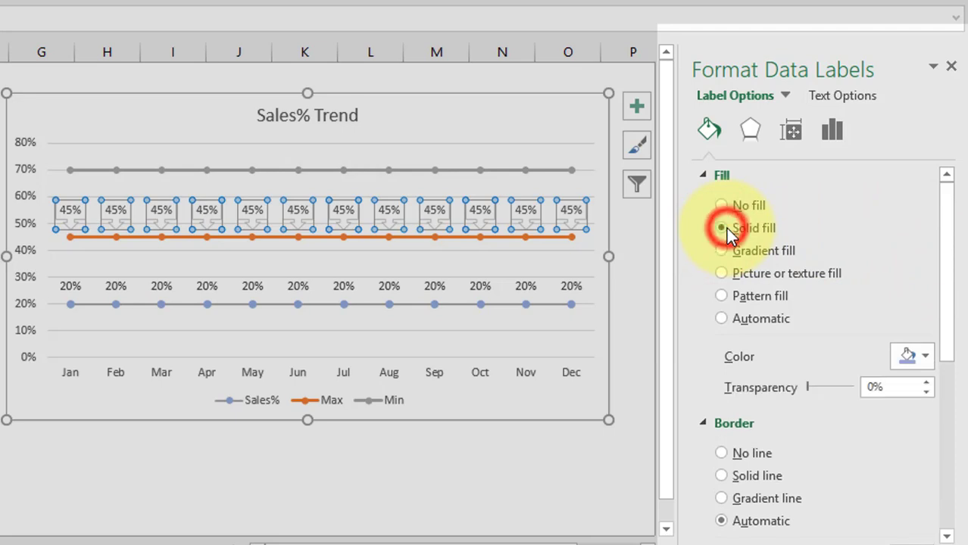
click(924, 363)
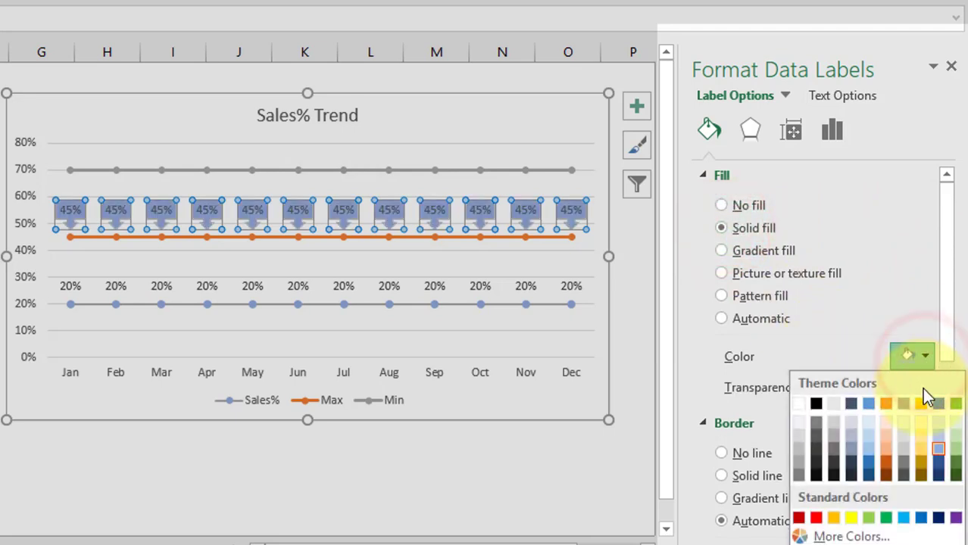
click(958, 450)
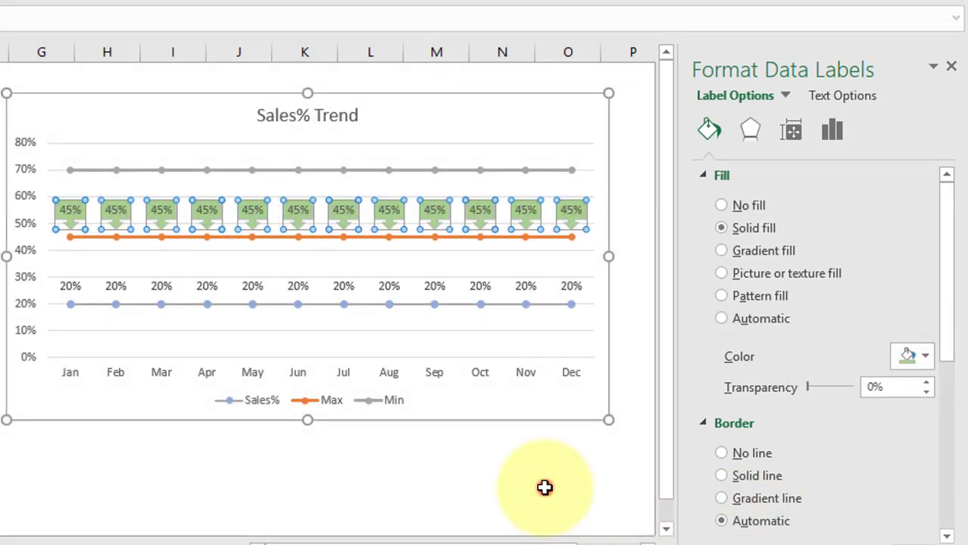
Set the Max series markers to the built-in type with size 6
click(545, 487)
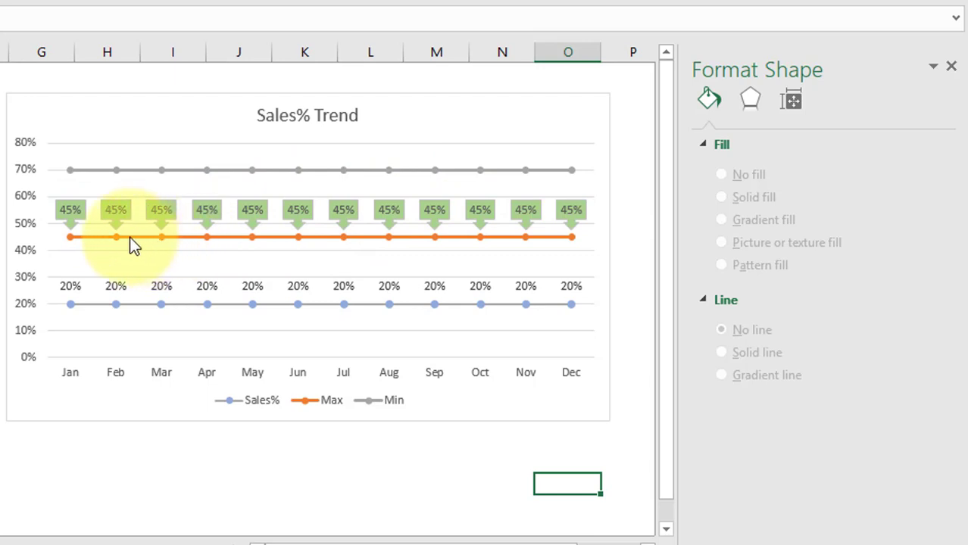
click(71, 240)
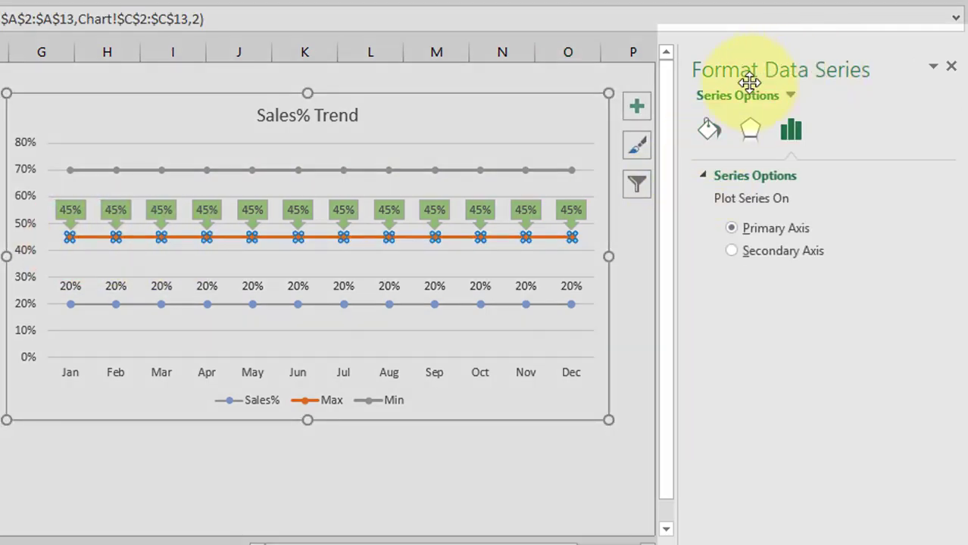
click(709, 130)
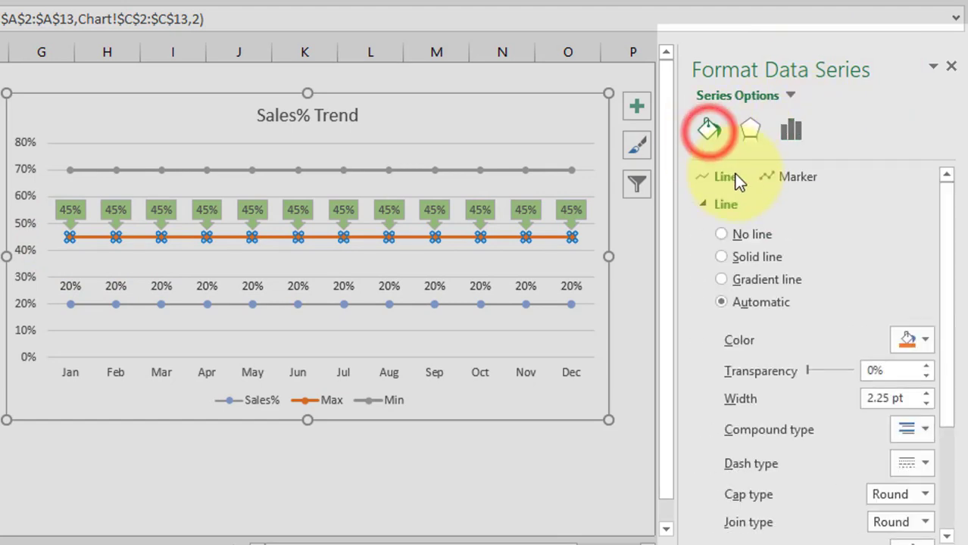
click(789, 179)
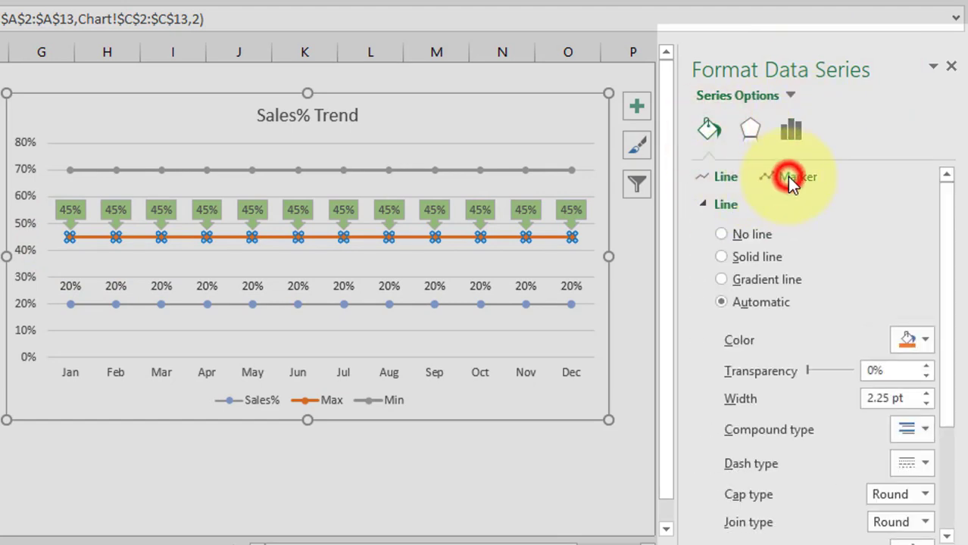
click(701, 204)
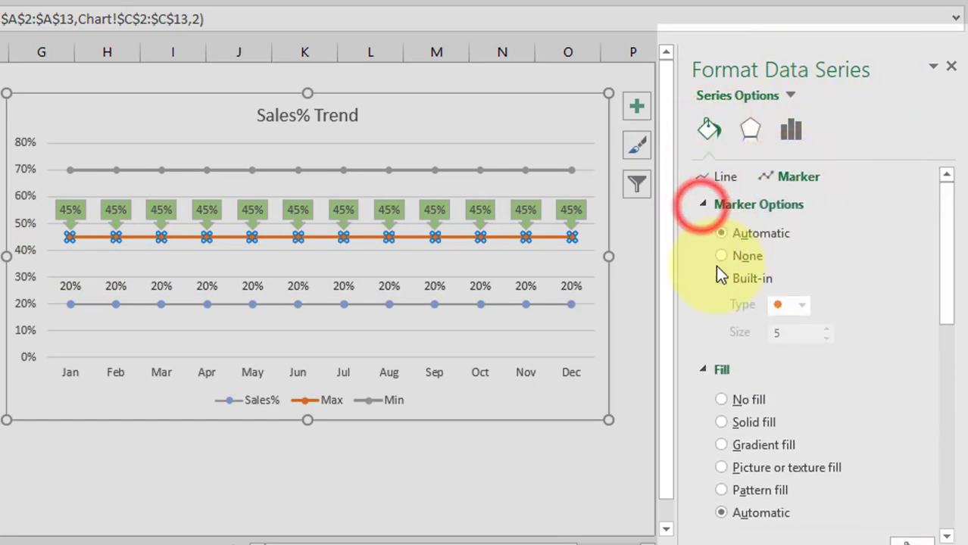
click(729, 279)
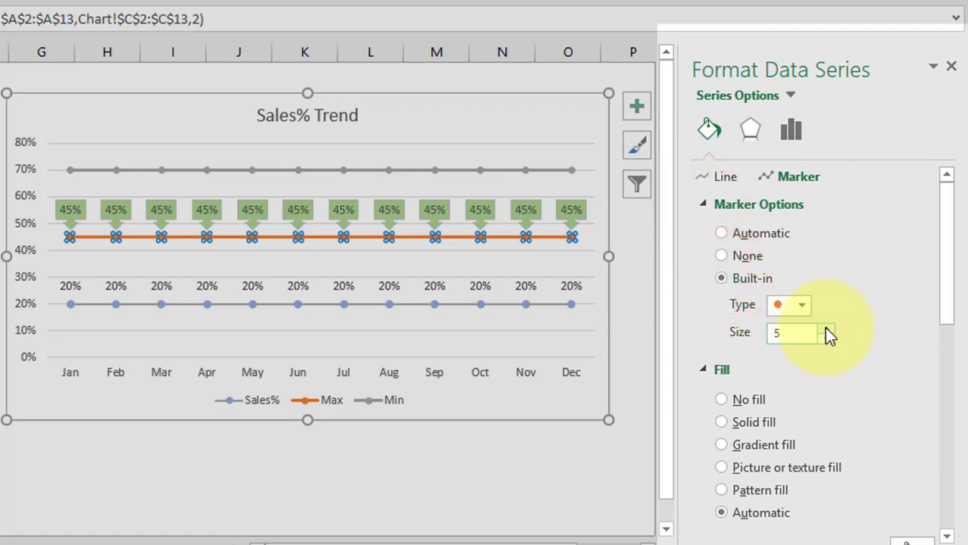
click(827, 328)
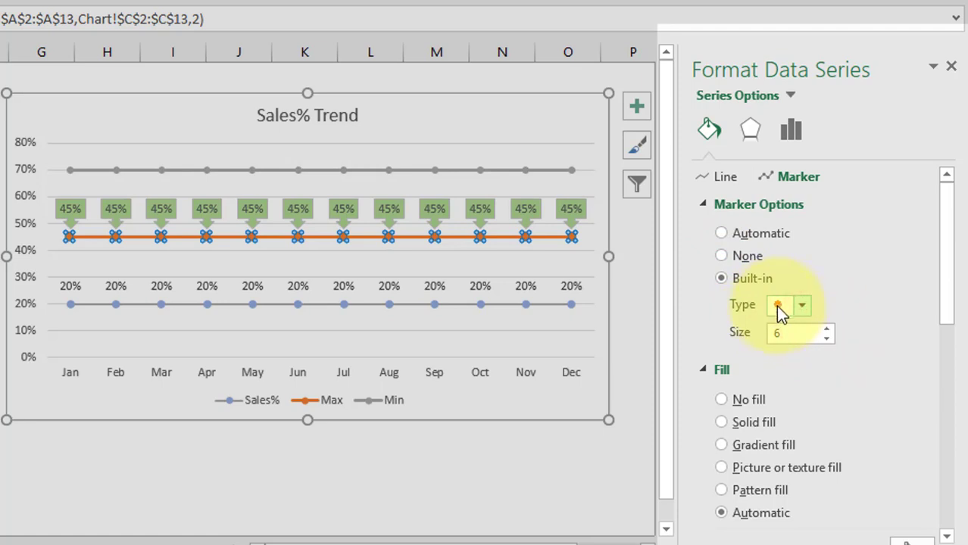
Give the Max series markers a solid standard green fill and remove their border line
drag(948, 277, 958, 336)
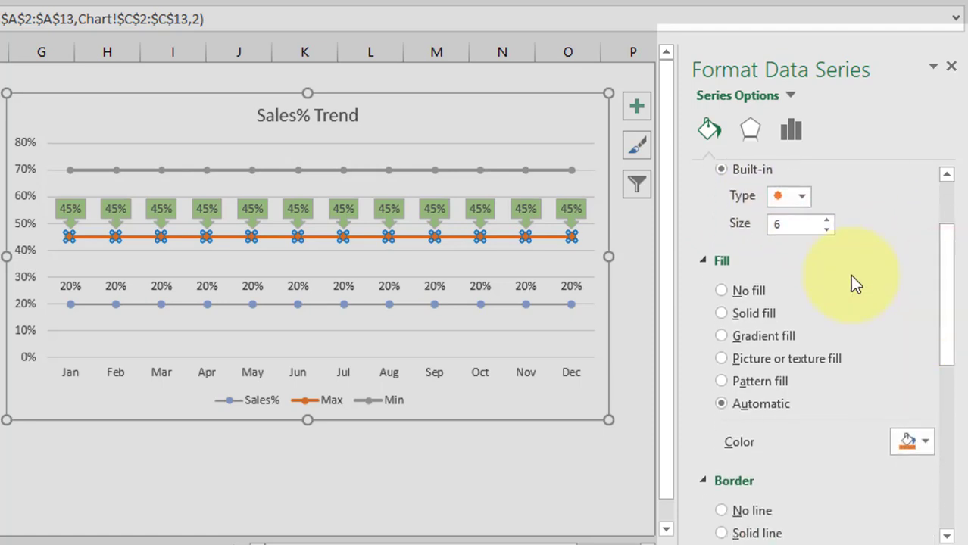
click(722, 314)
drag(946, 303, 962, 354)
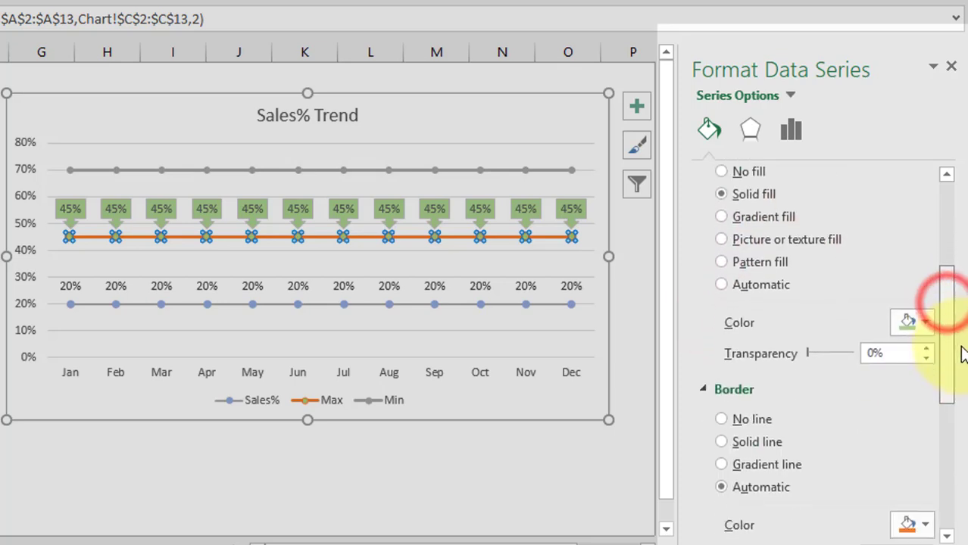
click(926, 324)
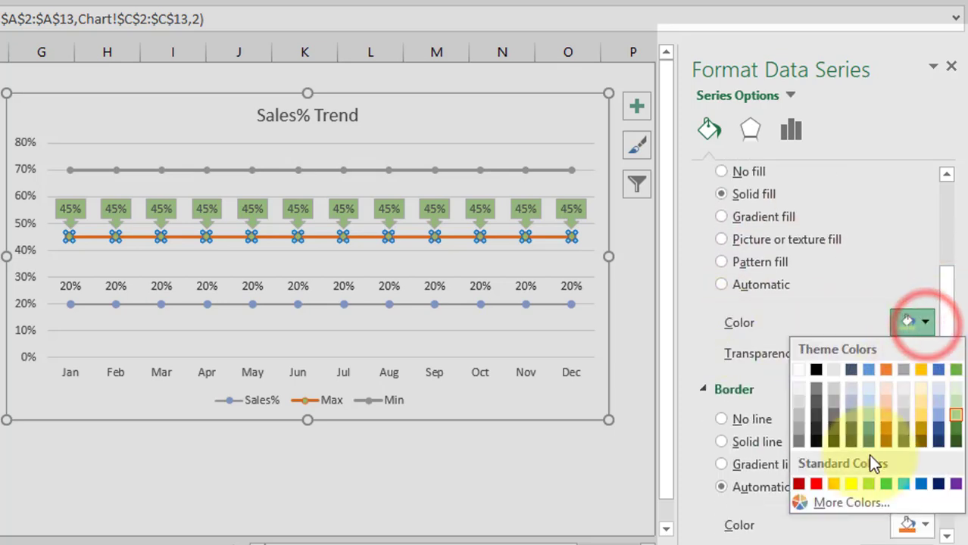
click(888, 487)
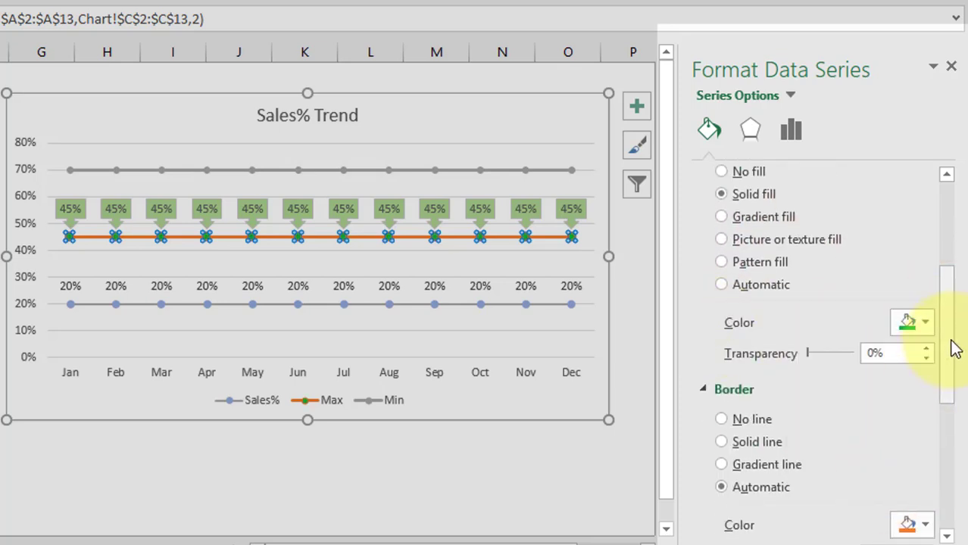
drag(947, 335, 946, 402)
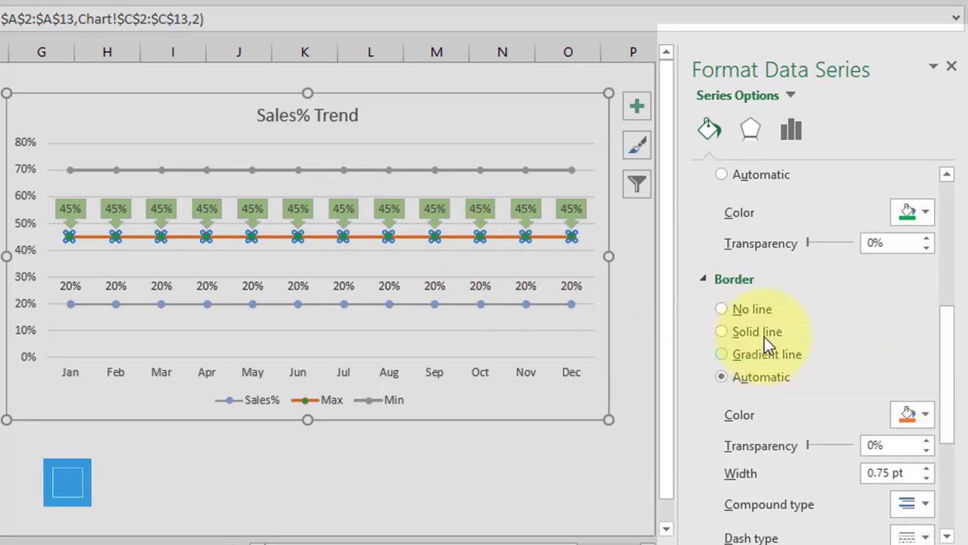
click(721, 309)
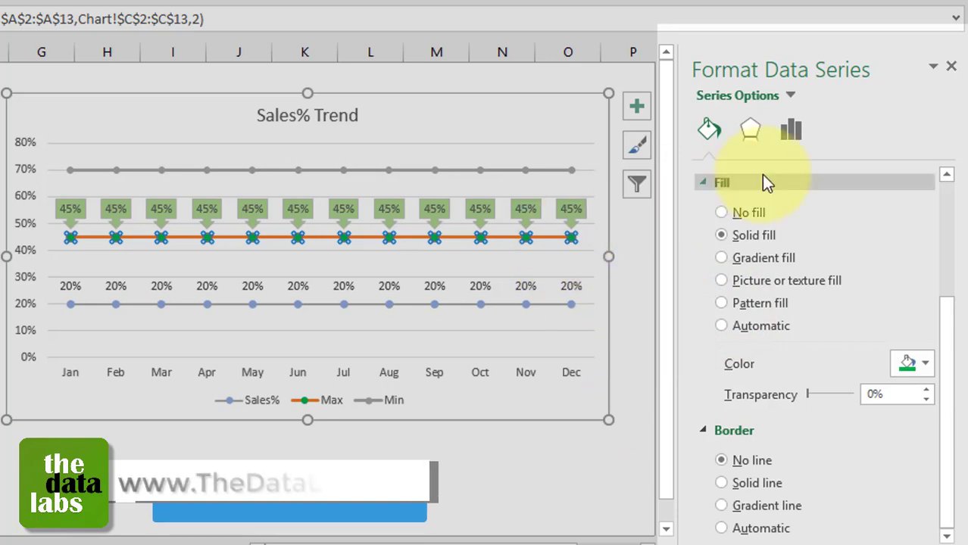
Set the Max series line to No line so only its markers are drawn
drag(949, 338, 952, 195)
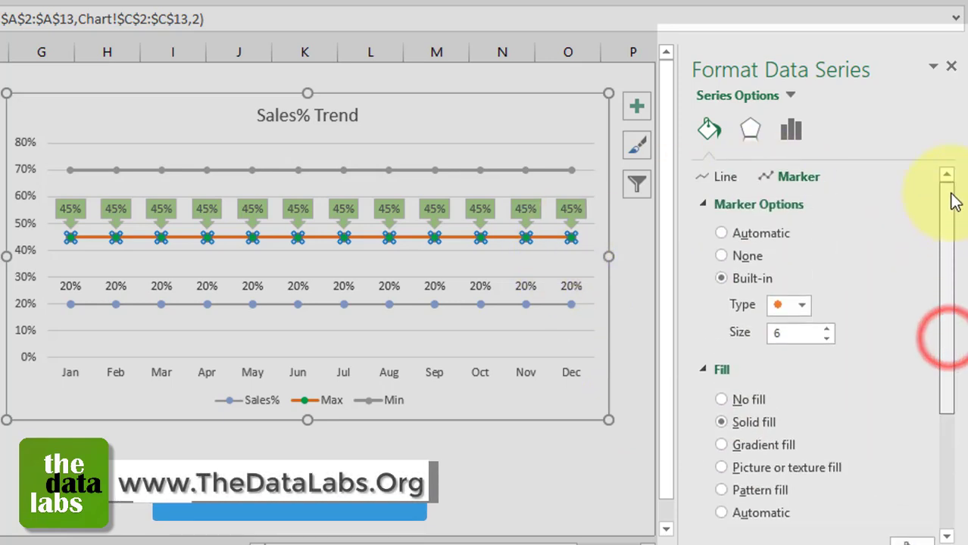
click(716, 179)
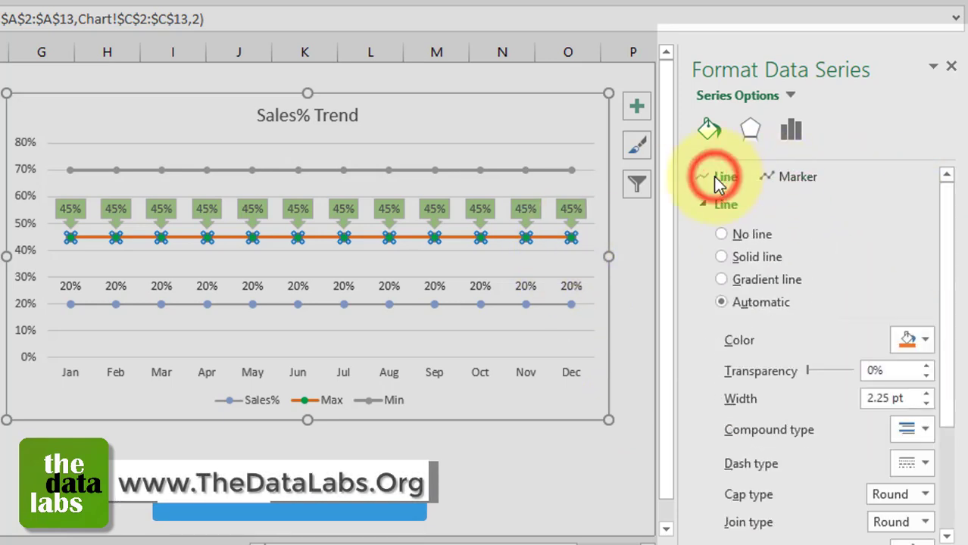
click(738, 237)
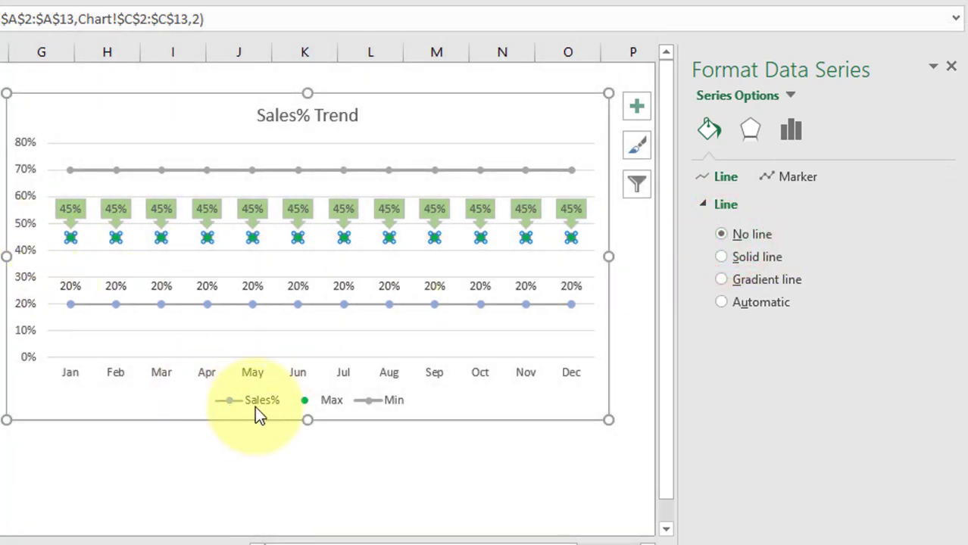
click(160, 449)
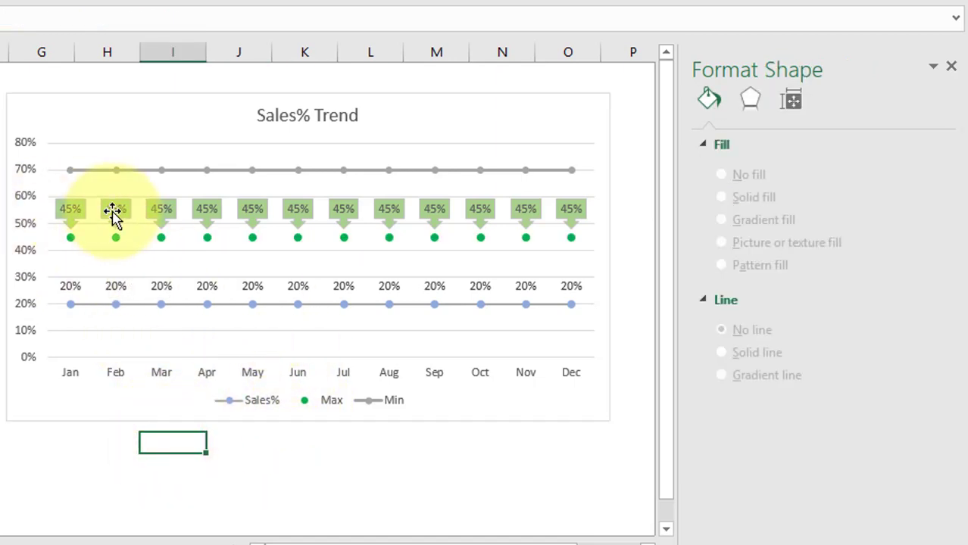
Add data labels to the grey Min series in the chart
mouse_move(73, 239)
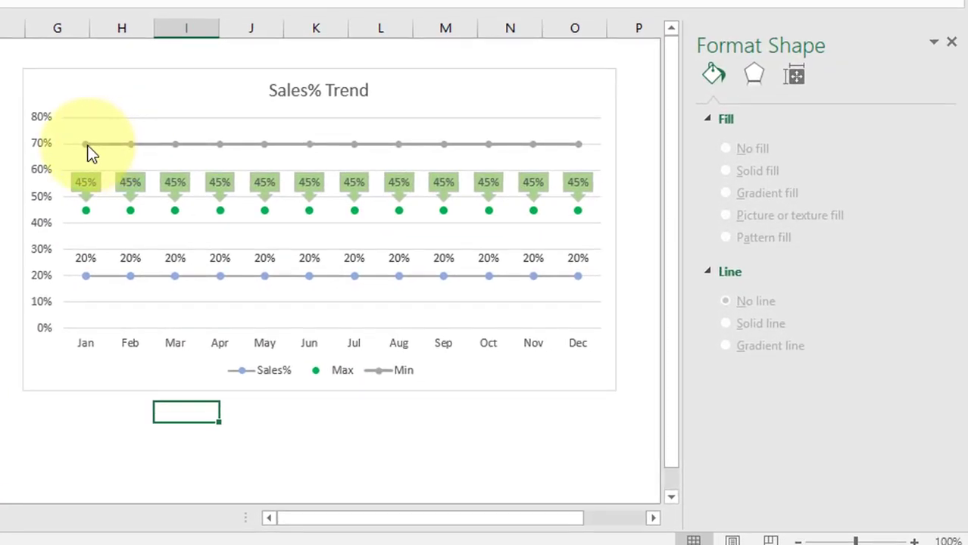
mouse_move(159, 171)
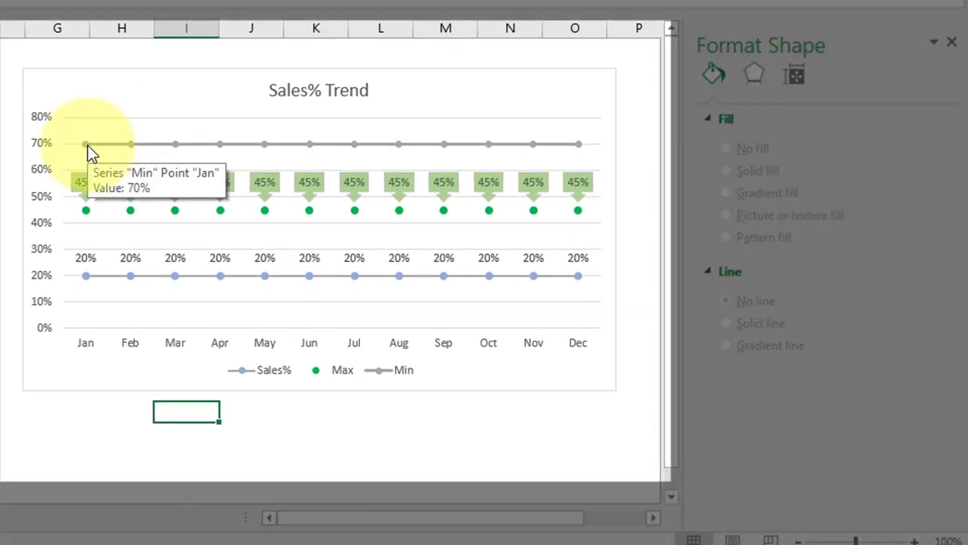
click(86, 144)
right_click(87, 146)
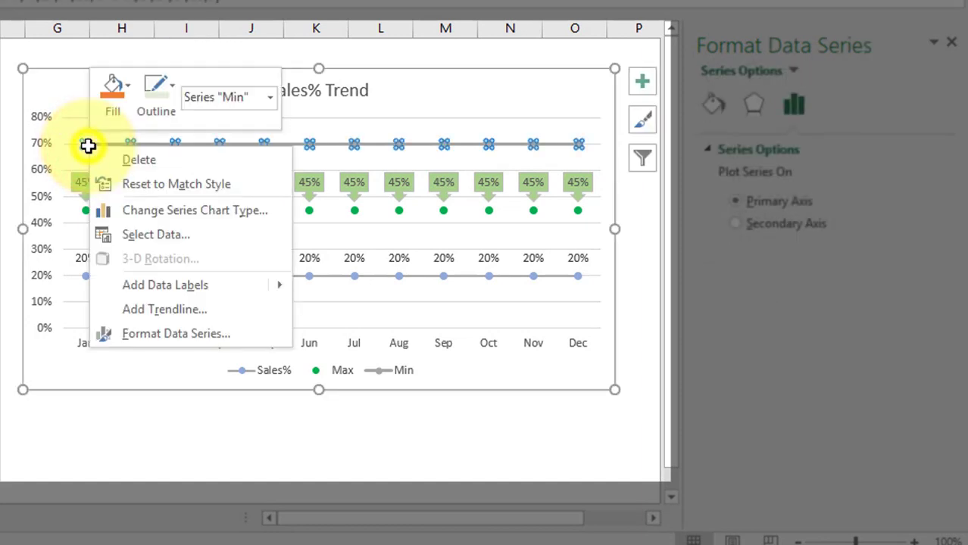
click(164, 285)
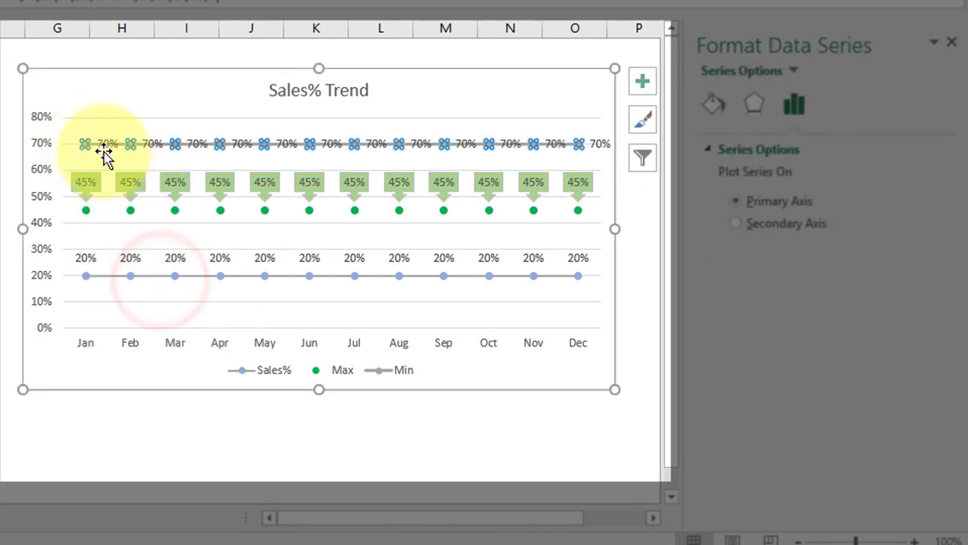
Change the shape of the Min data labels to an up arrow callout
click(105, 145)
right_click(107, 146)
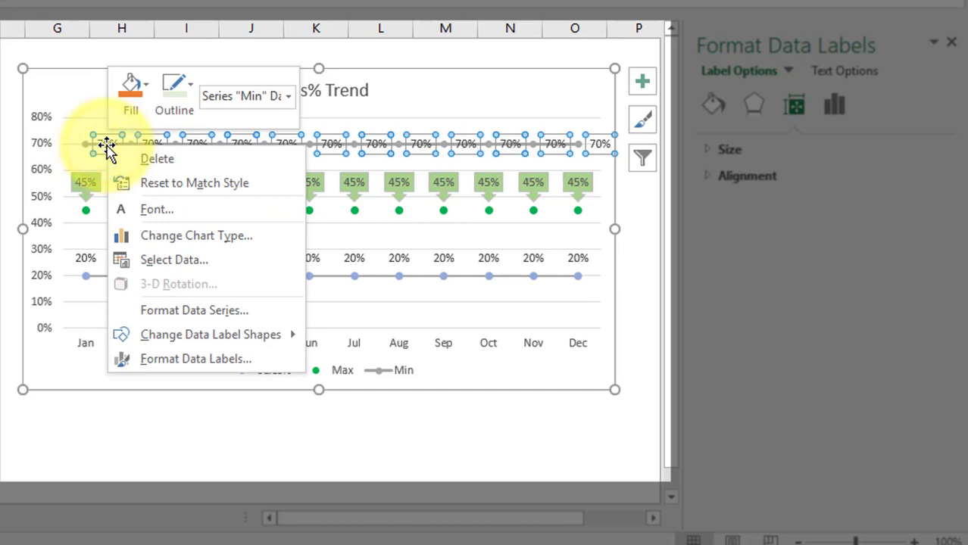
mouse_move(186, 336)
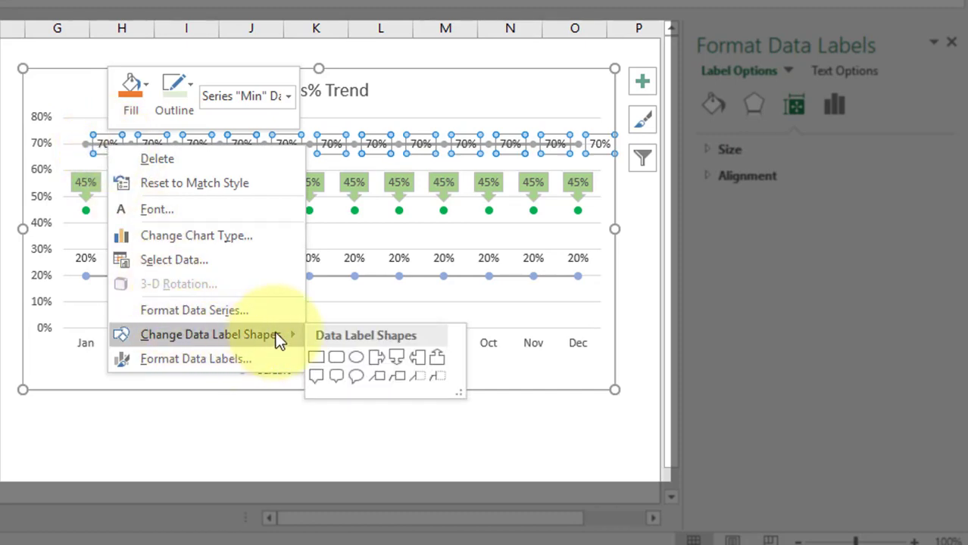
click(438, 359)
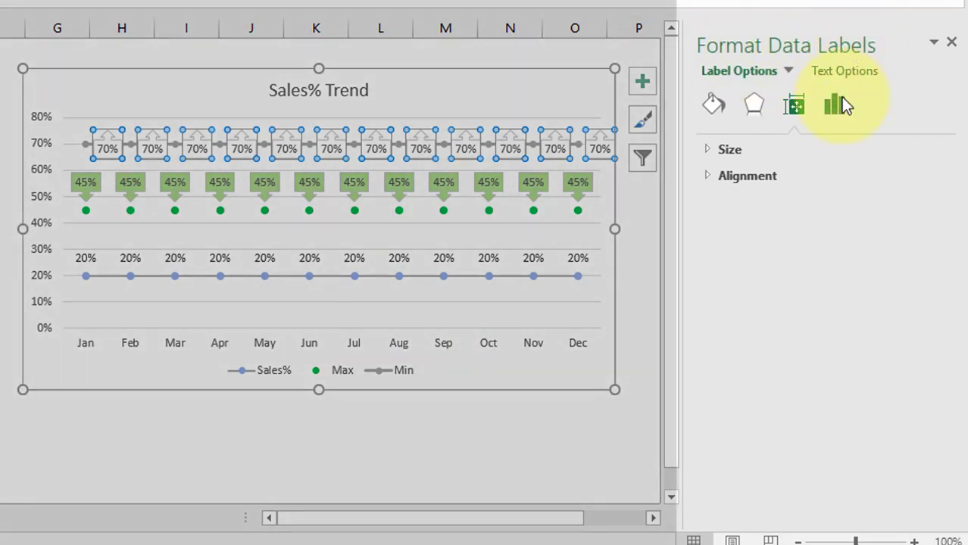
Turn off Show Leader Lines for the Min data labels and set their position to Below
click(839, 112)
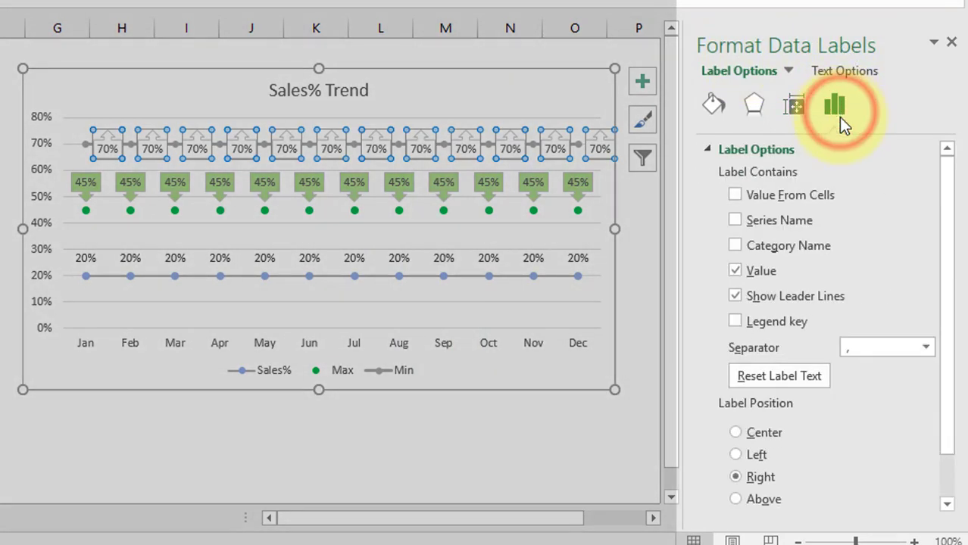
click(736, 296)
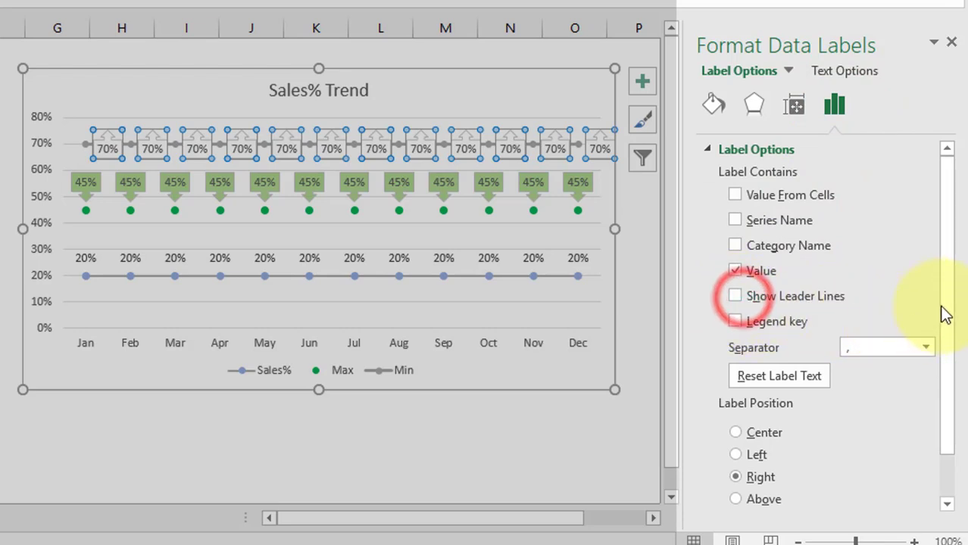
drag(942, 303, 962, 375)
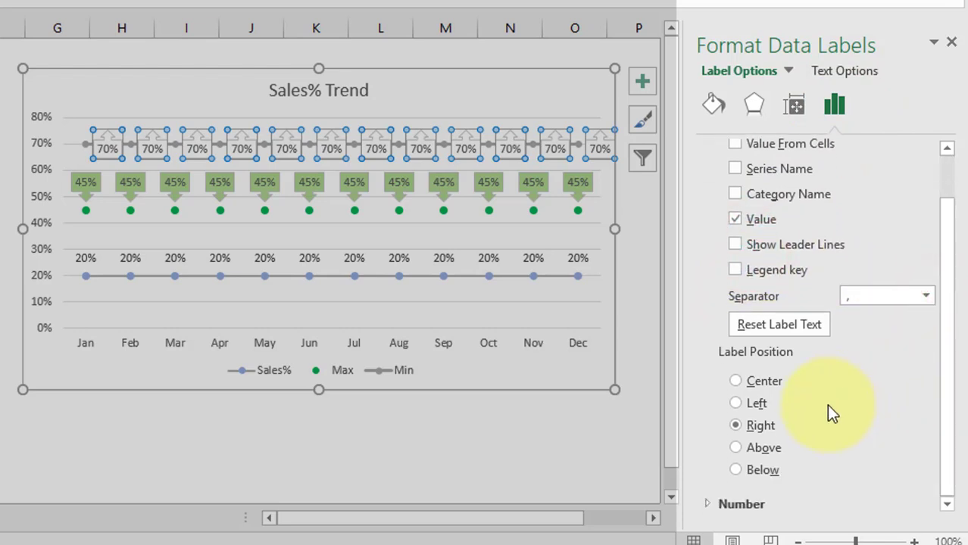
click(736, 470)
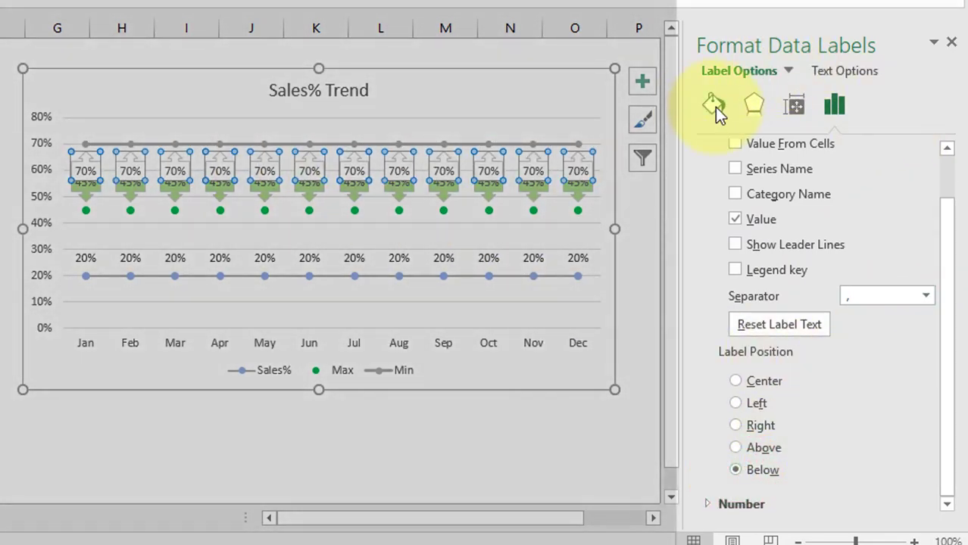
Give the Min data labels a solid fill in a custom light red, RGB 252, 146, 128
click(715, 107)
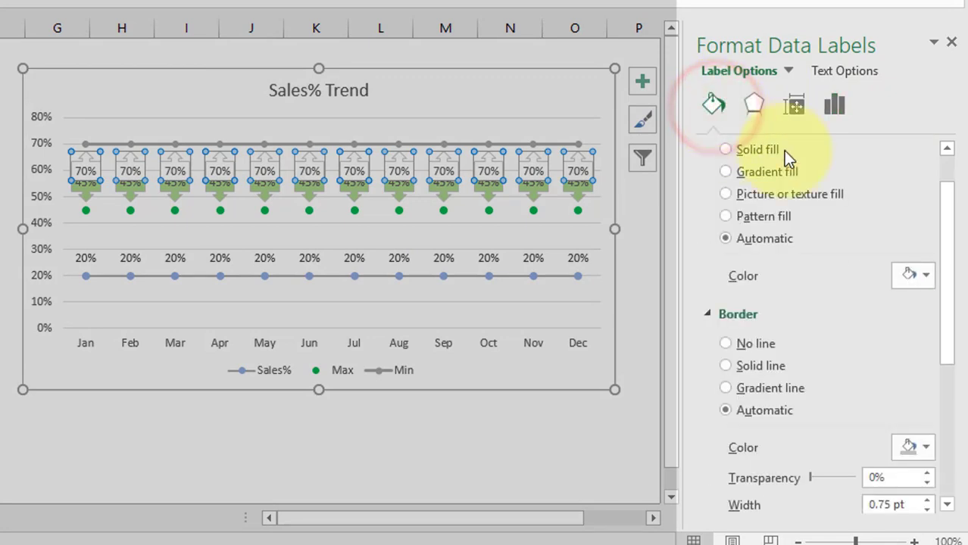
scroll(945, 245, up, 2)
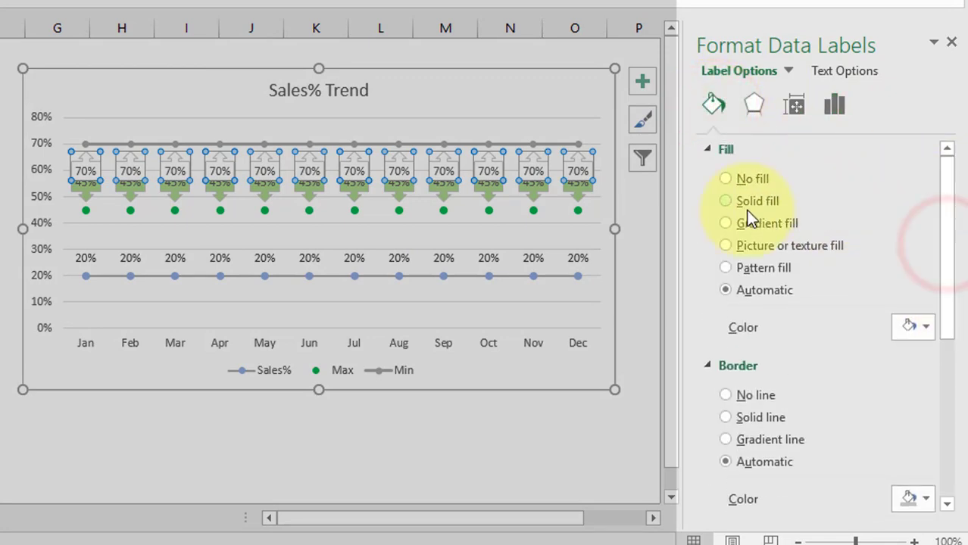
click(727, 201)
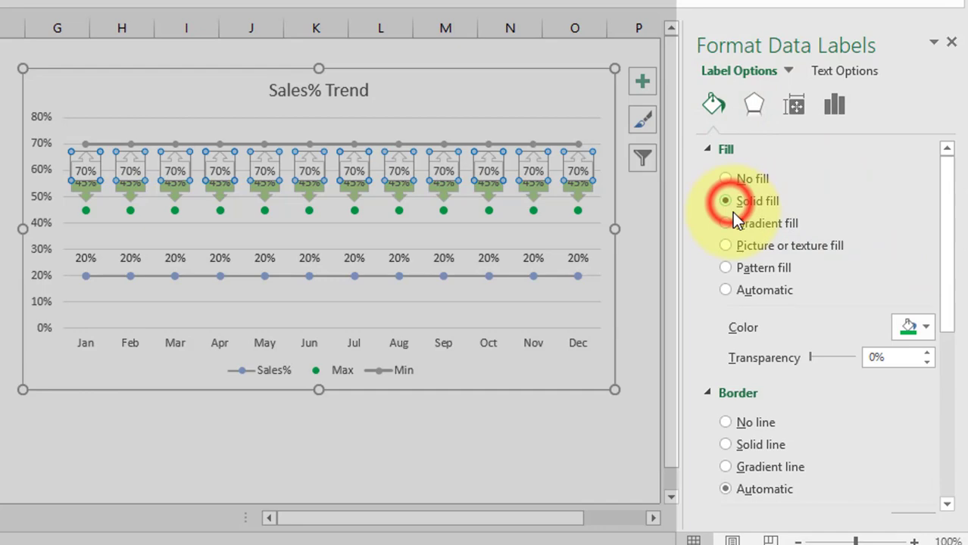
click(926, 329)
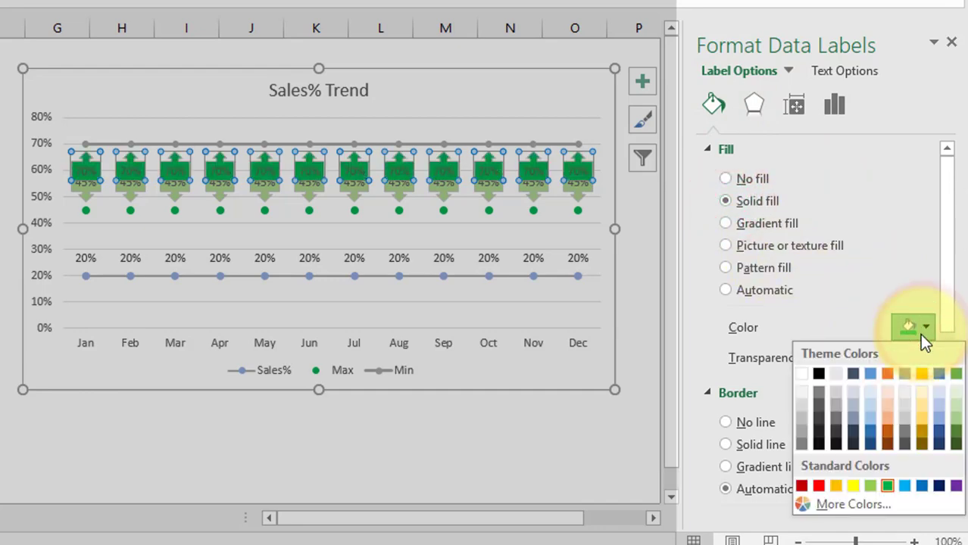
click(860, 505)
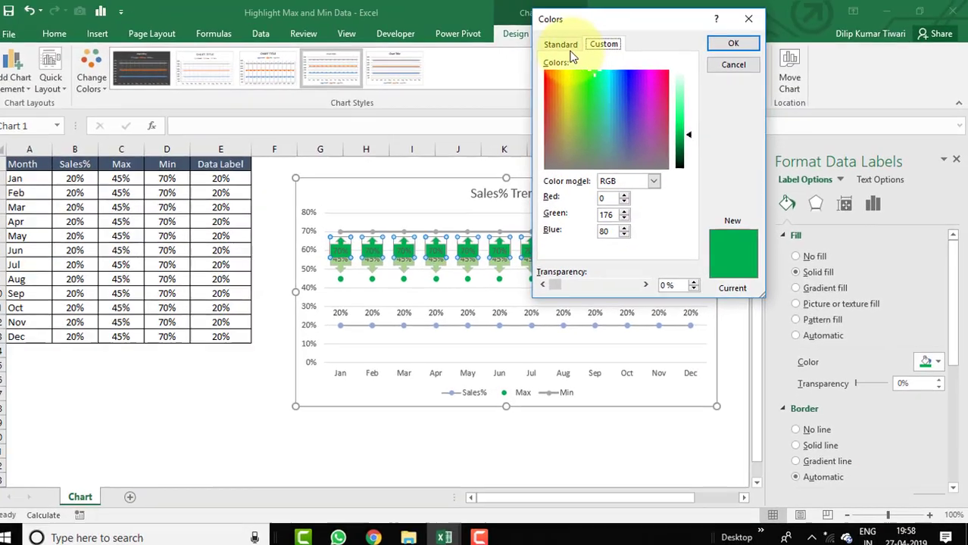
click(390, 0)
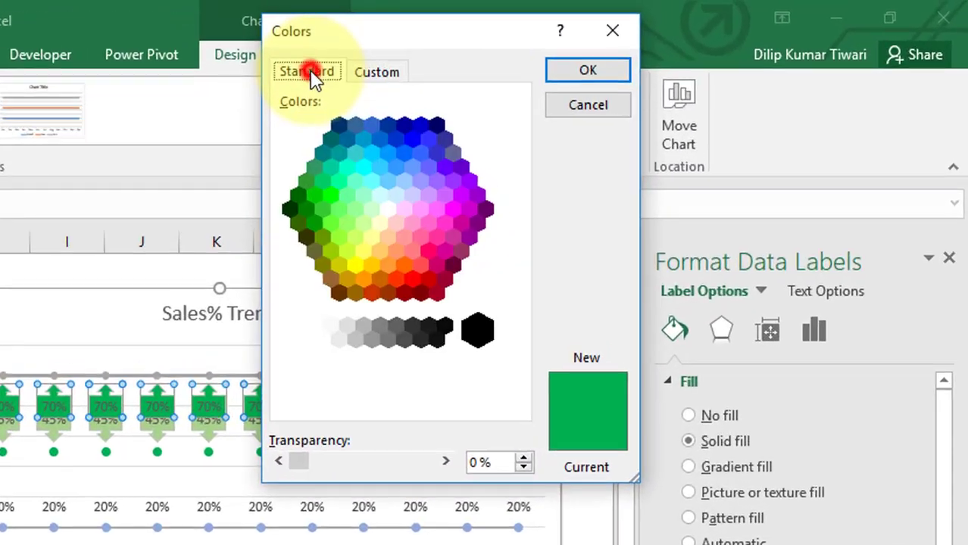
click(358, 74)
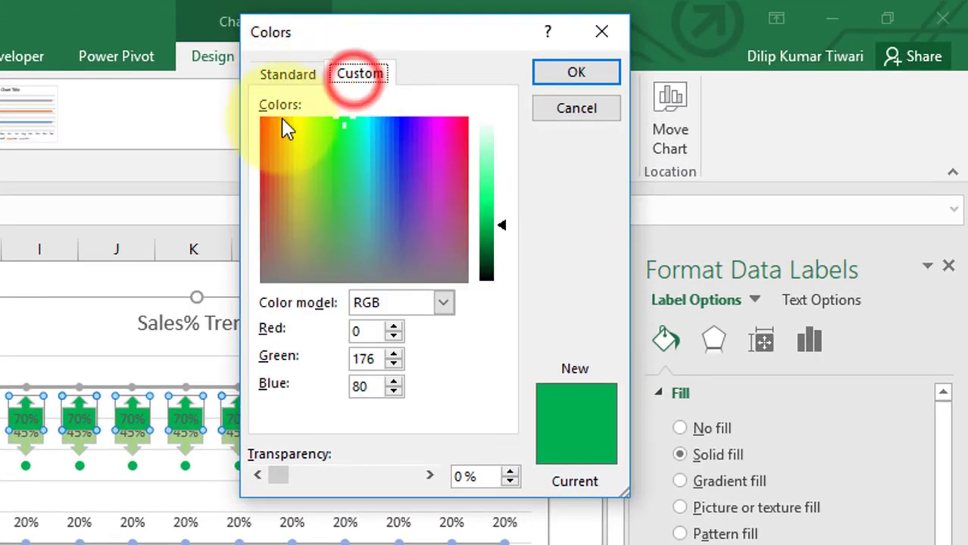
click(266, 125)
drag(504, 225, 508, 174)
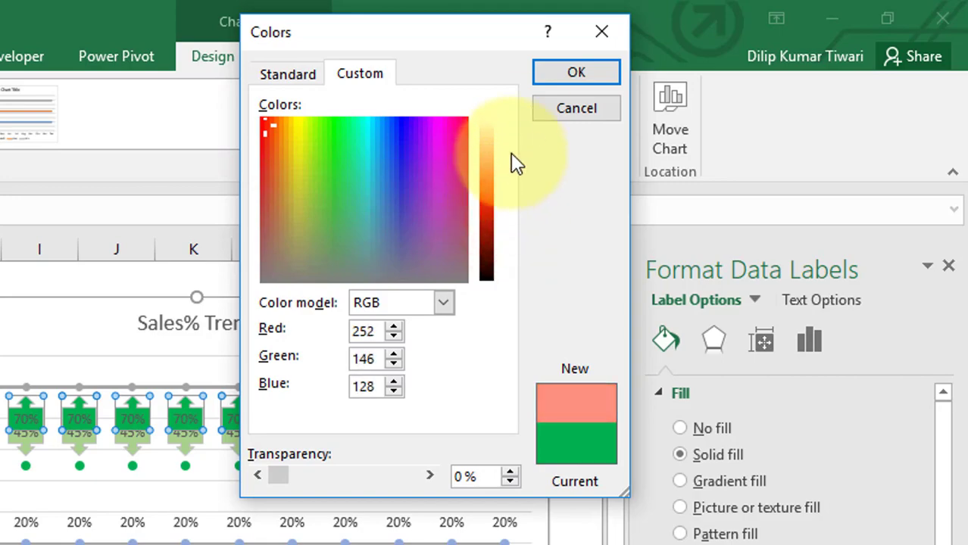
click(560, 74)
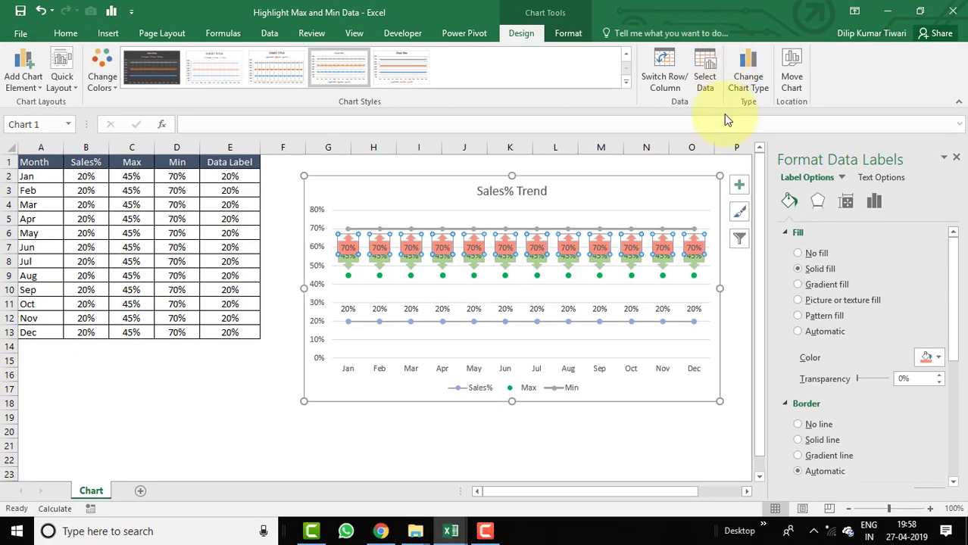
click(703, 333)
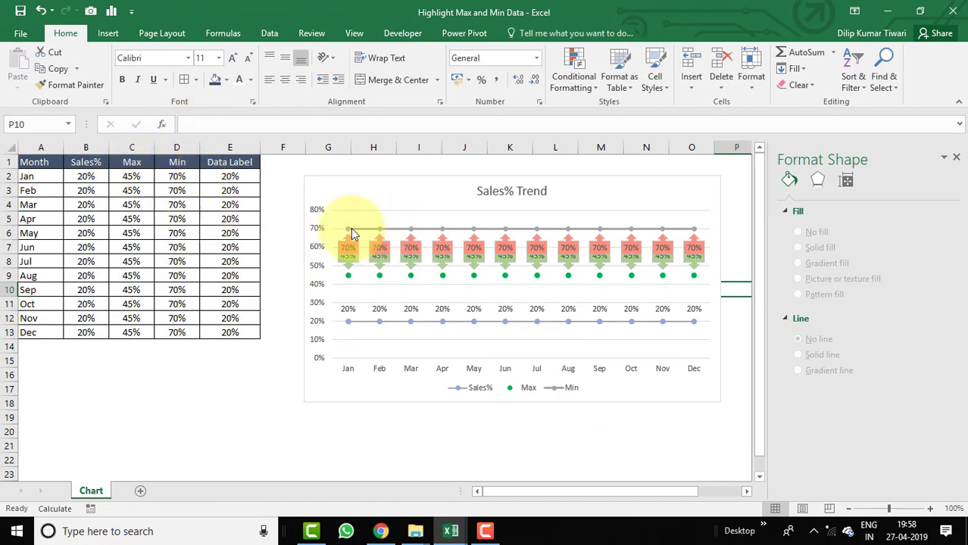
Set the Min series markers to the built-in circle type with size 6
mouse_move(350, 231)
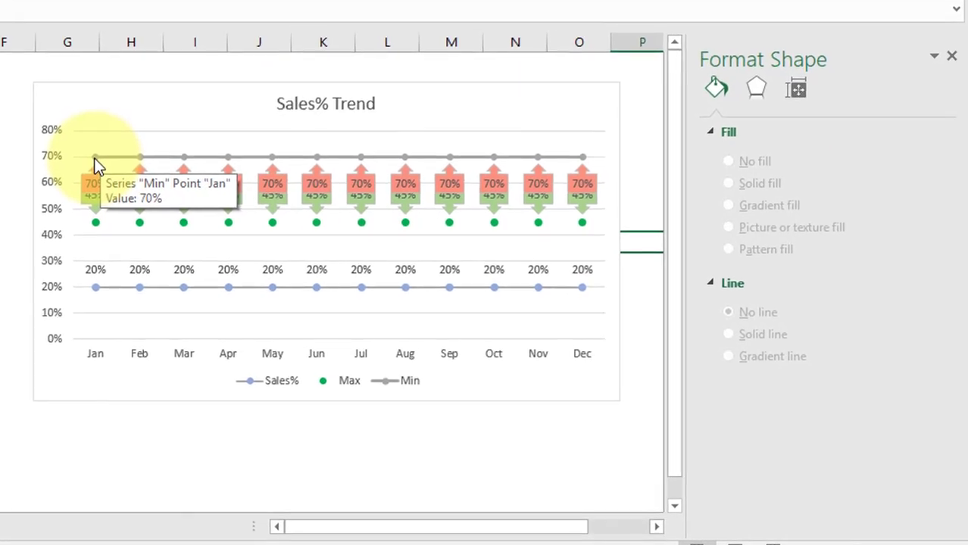
click(349, 229)
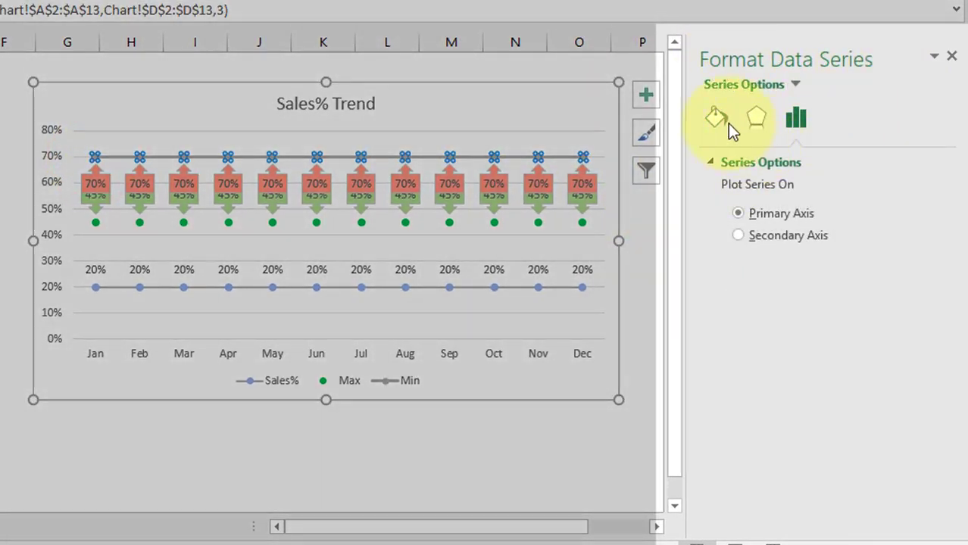
click(720, 124)
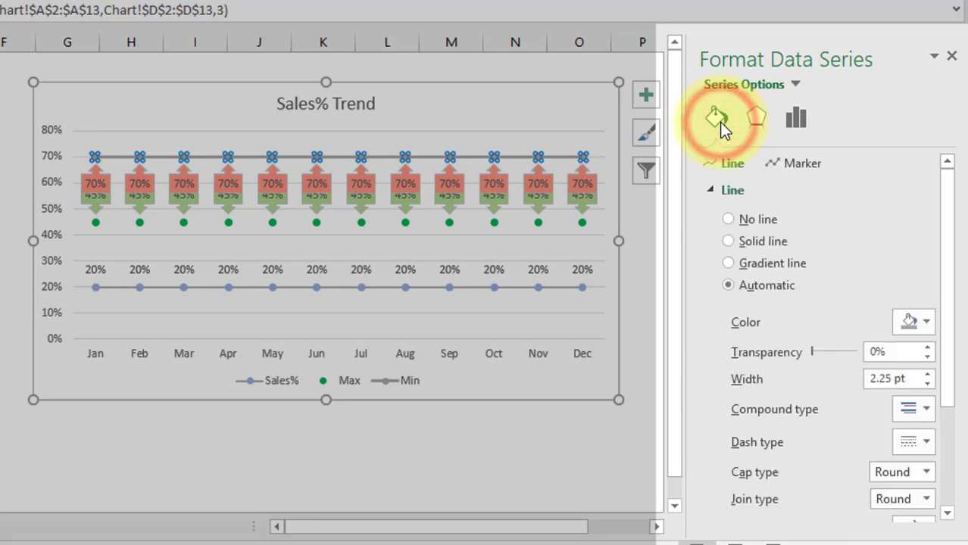
click(783, 165)
click(710, 190)
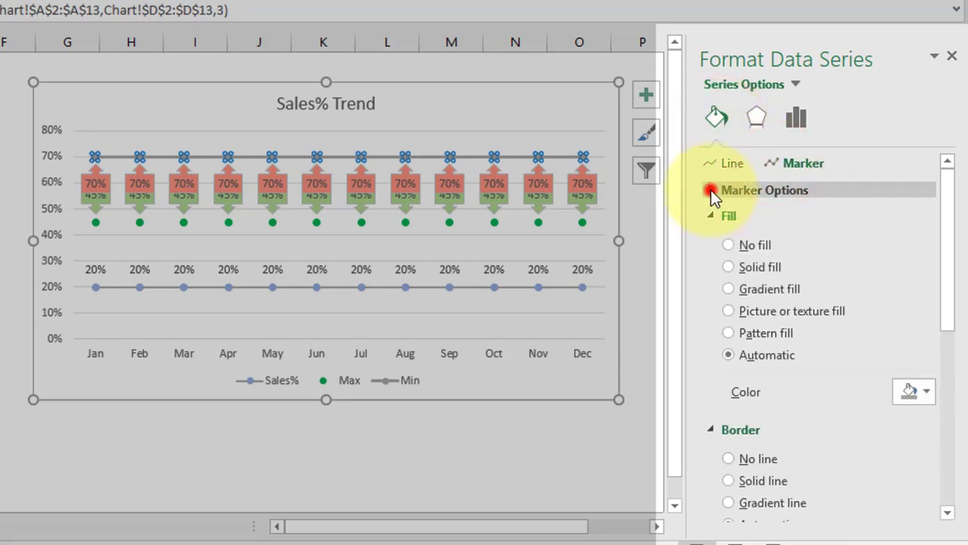
click(728, 262)
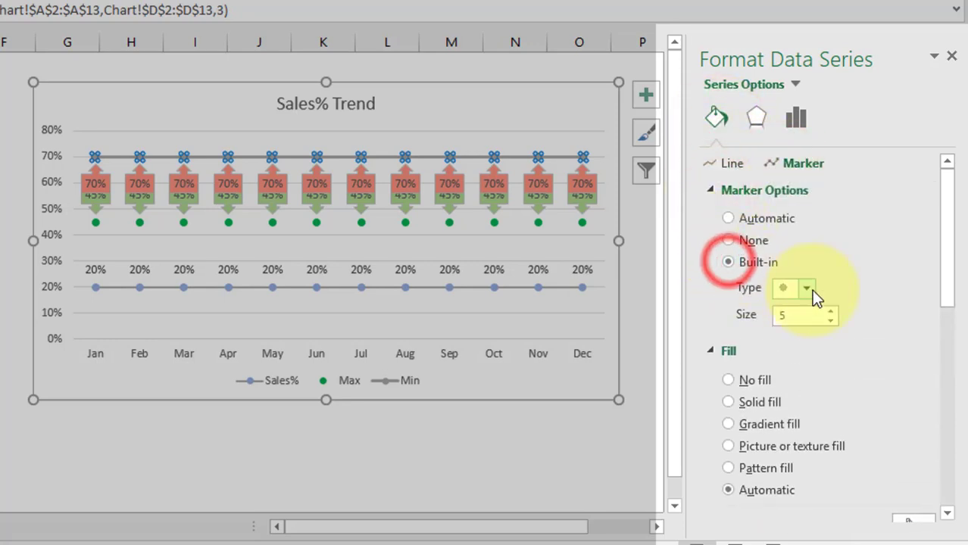
click(808, 288)
click(800, 446)
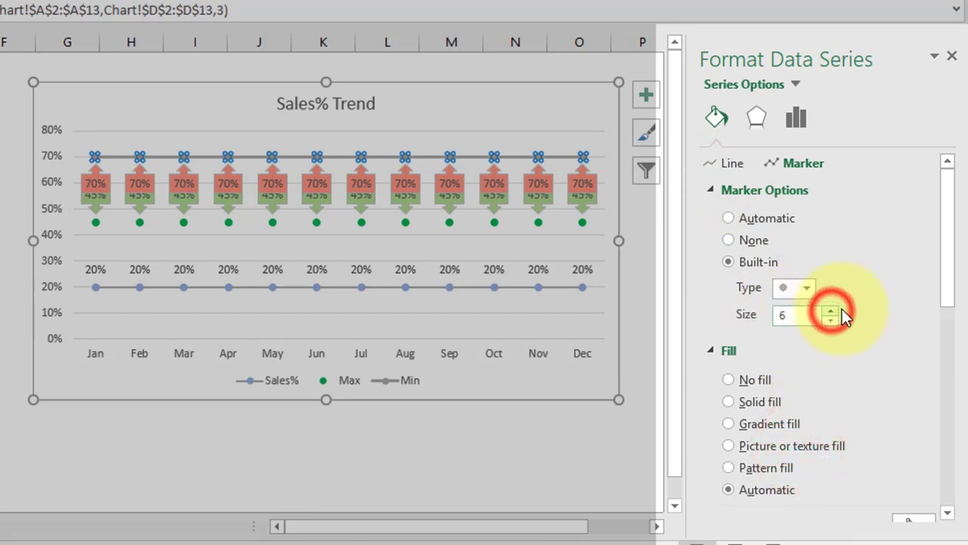
Fill the Min series markers with solid standard red and set their border to No line
drag(947, 261, 947, 316)
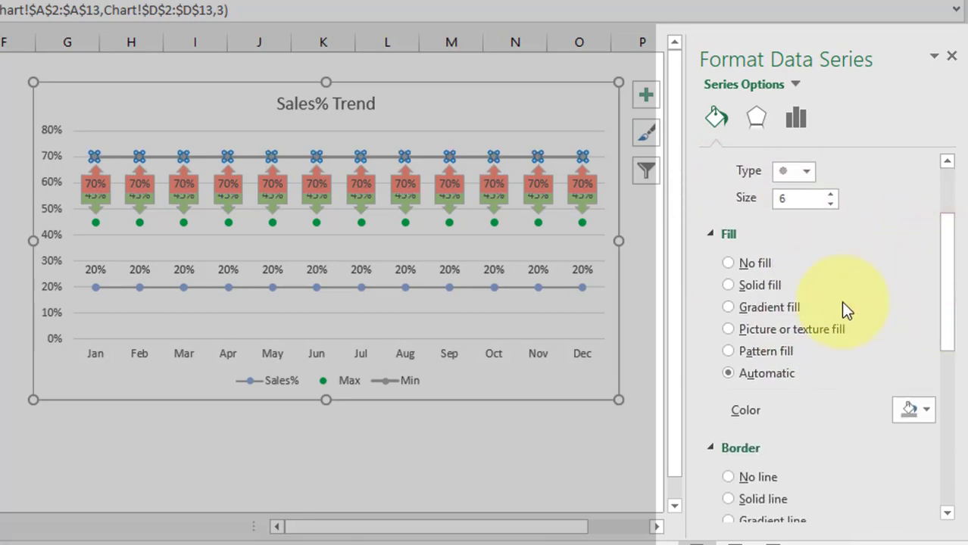
click(729, 285)
drag(949, 293, 952, 350)
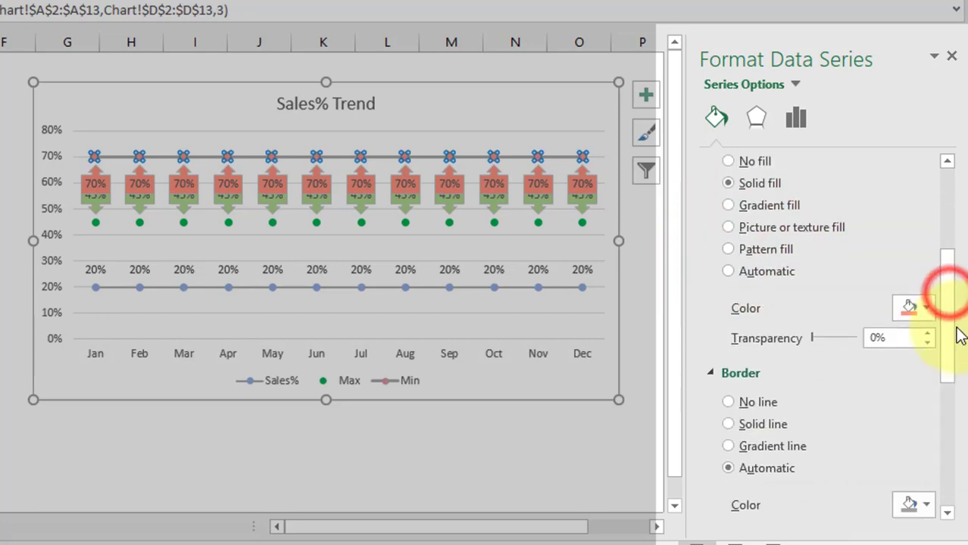
click(927, 305)
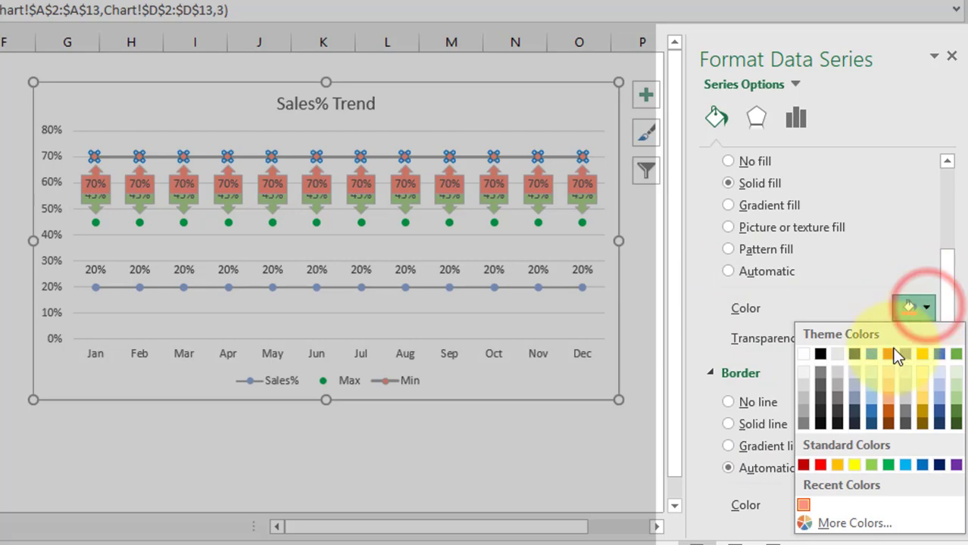
click(823, 463)
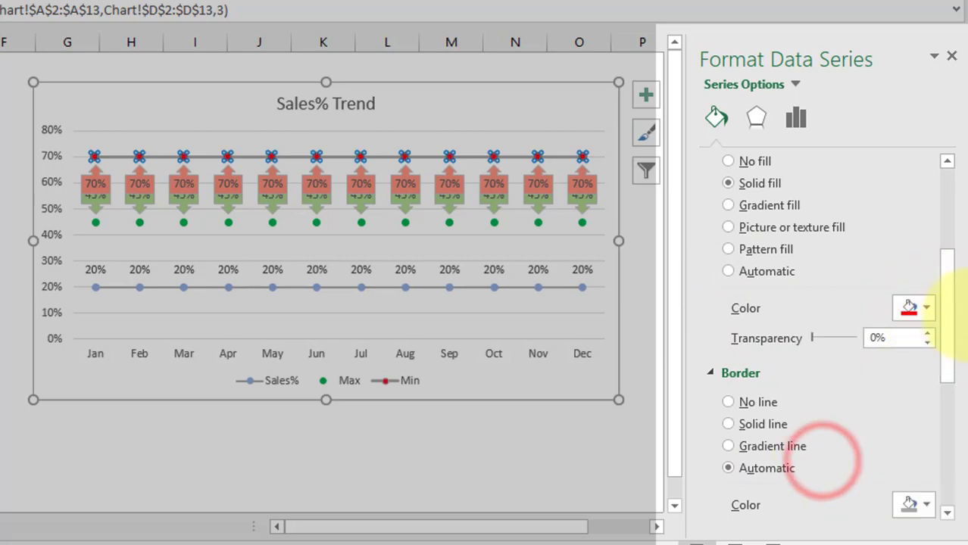
drag(953, 297, 957, 371)
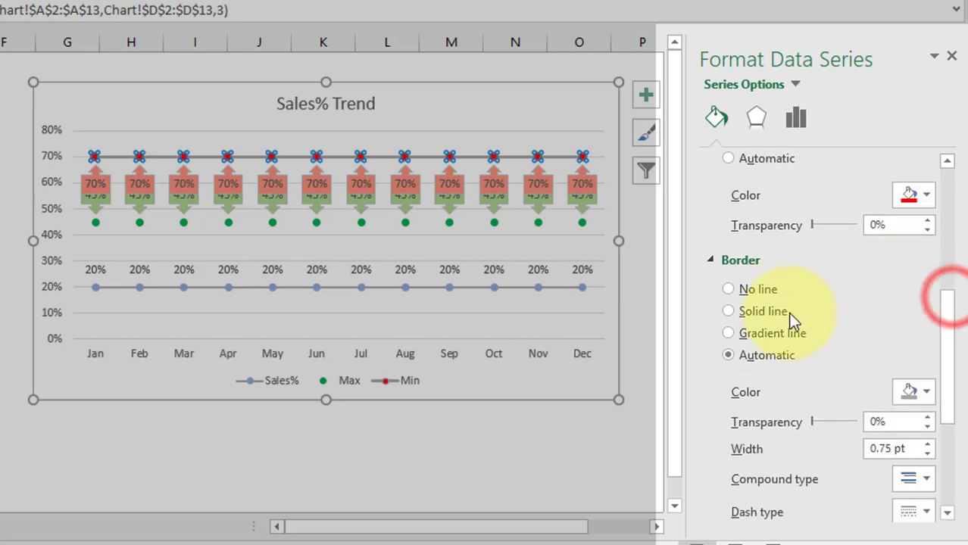
click(729, 290)
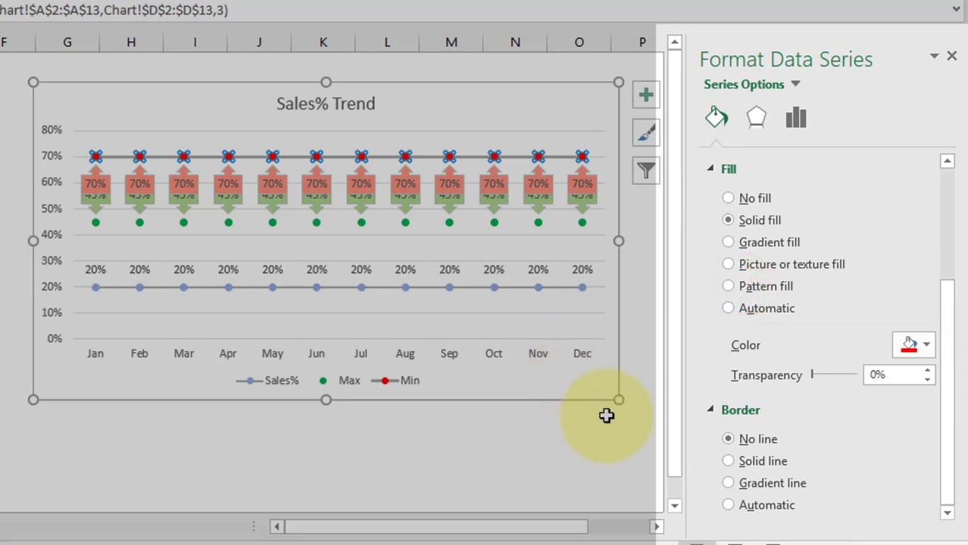
Set the Min series line to No line so only its markers are drawn
mouse_move(947, 307)
mouse_down()
mouse_move(945, 186)
mouse_move(958, 150)
mouse_up()
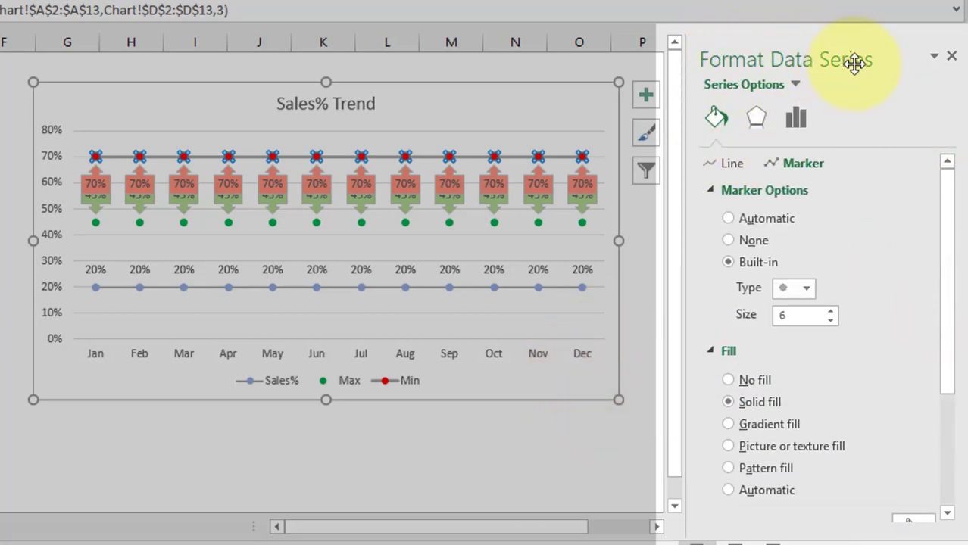
click(722, 170)
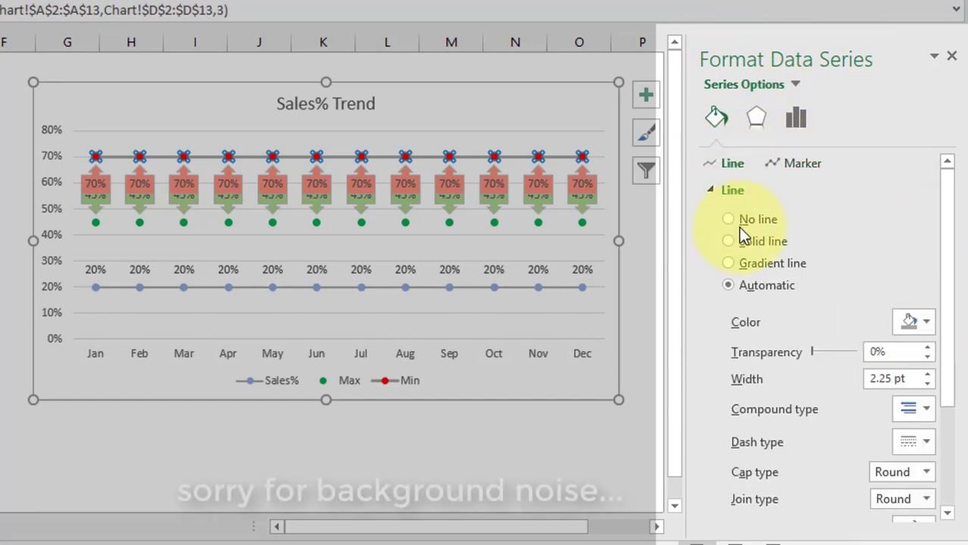
click(728, 219)
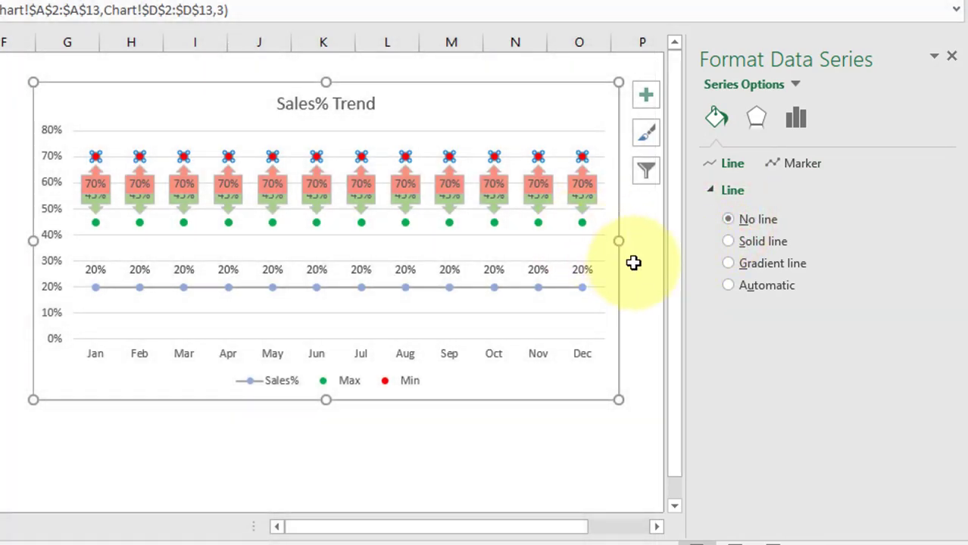
click(633, 263)
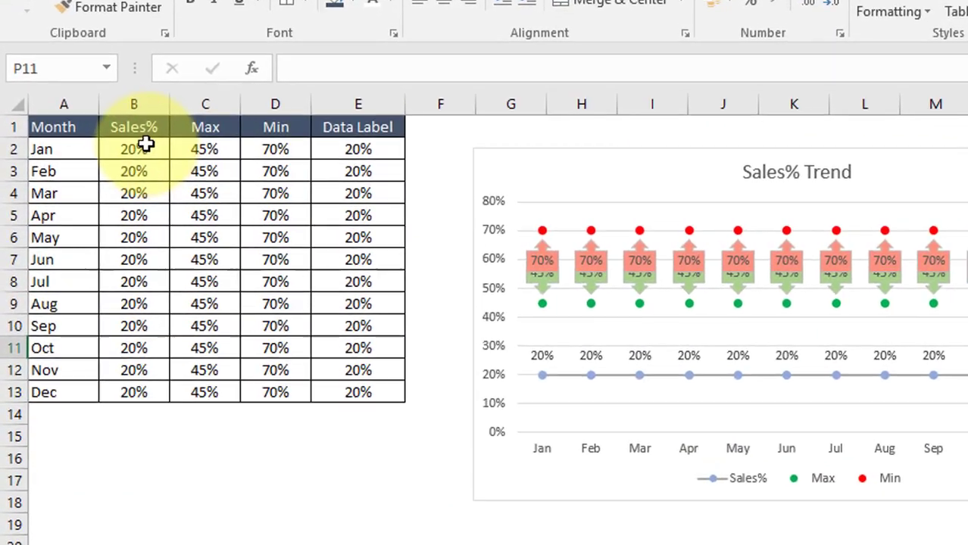
Fill the Sales% cells B2:B13 with the formula =RANDBETWEEN(40,95)/100
click(86, 176)
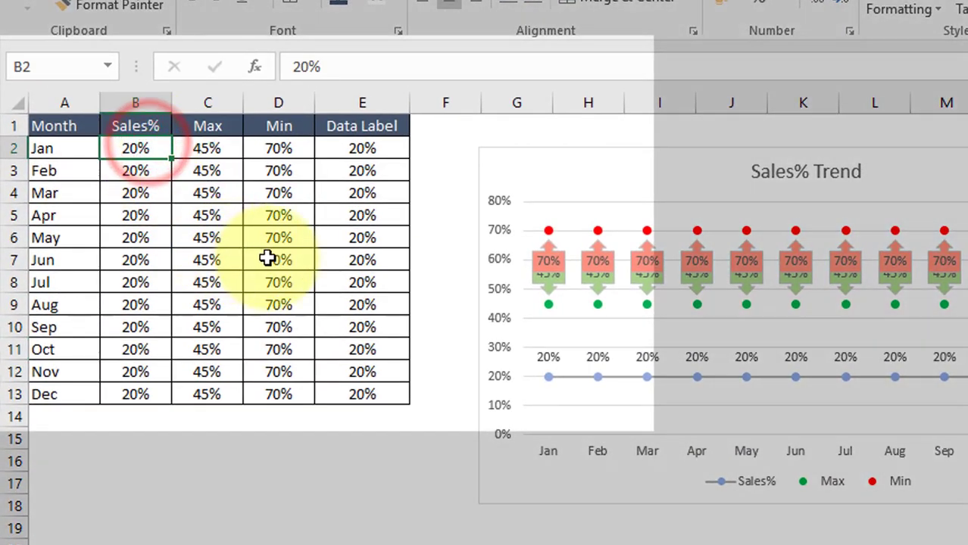
key(ctrl+shift+Down)
text(=)
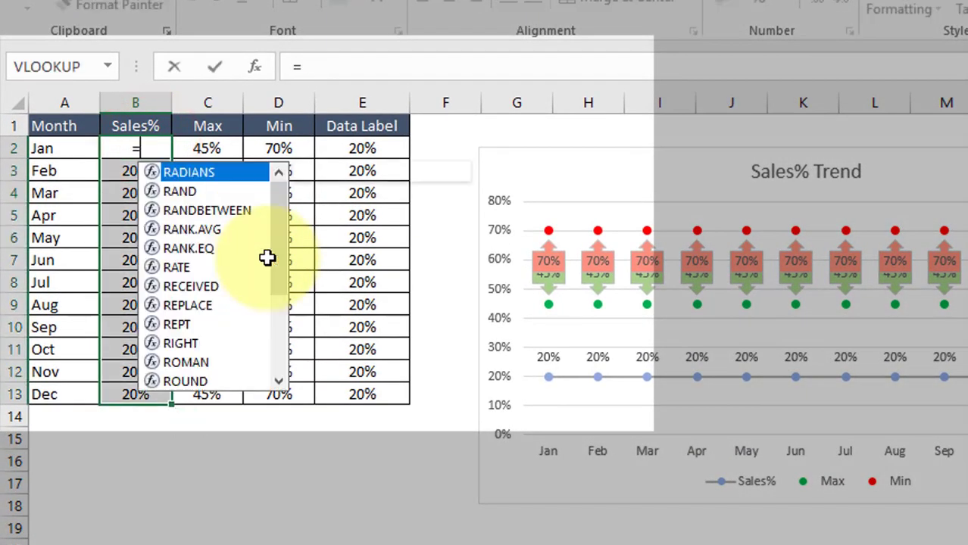
text(rnd)
key(BackSpace)
key(BackSpace)
text(and)
key(Down)
key(Tab)
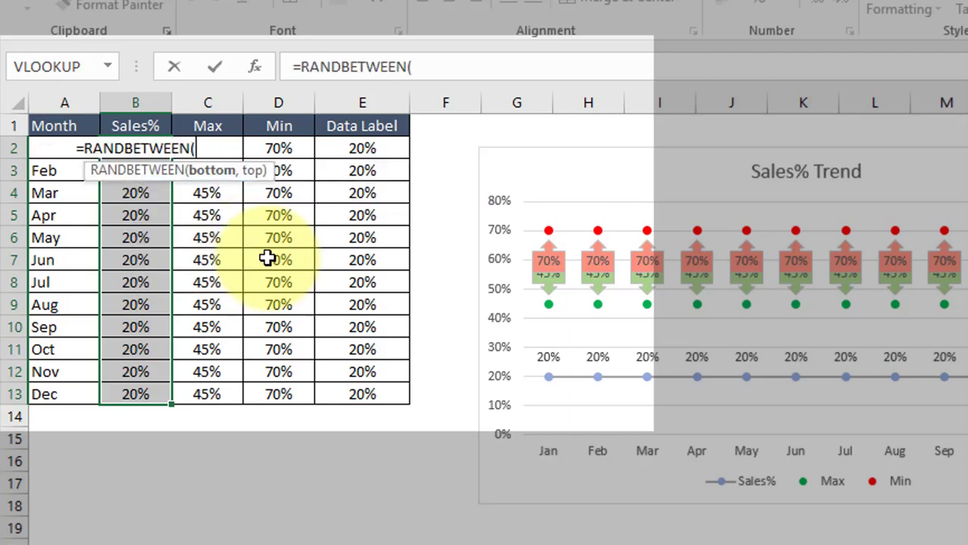
text(40,95)/100)
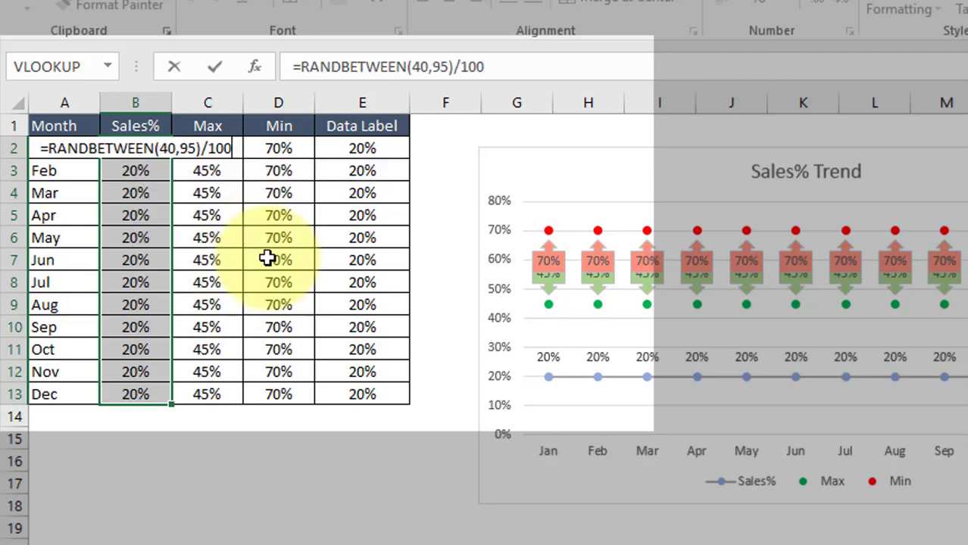
key(ctrl+Return)
Clear the placeholder values from the Max and Min columns, C2:D13
key(Up)
key(Down)
key(Right)
key(shift+Right)
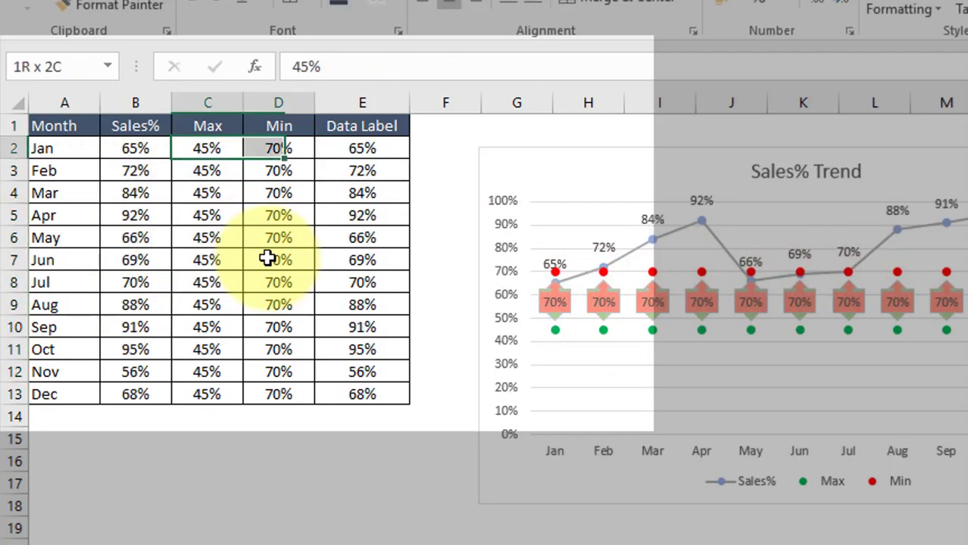
key(ctrl+shift+Down)
key(Delete)
Clear the contents of the Data Label column, E2:E13
key(Right)
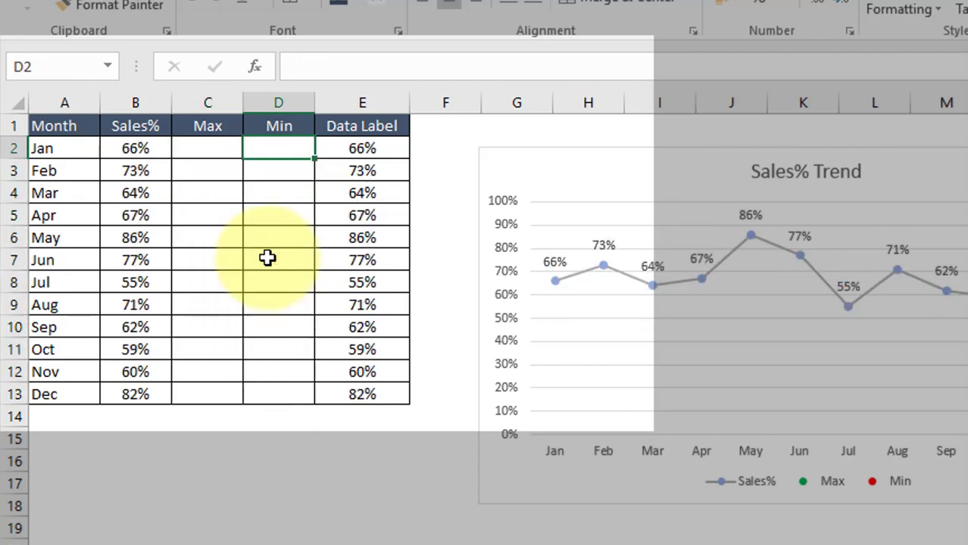
key(Right)
key(ctrl+shift+Down)
key(Delete)
key(Delete)
Enter the formula =IF(B2=MAX($B$2:$B$13), B2, NA()) in cell C2 of the Max column
key(Left)
key(Left)
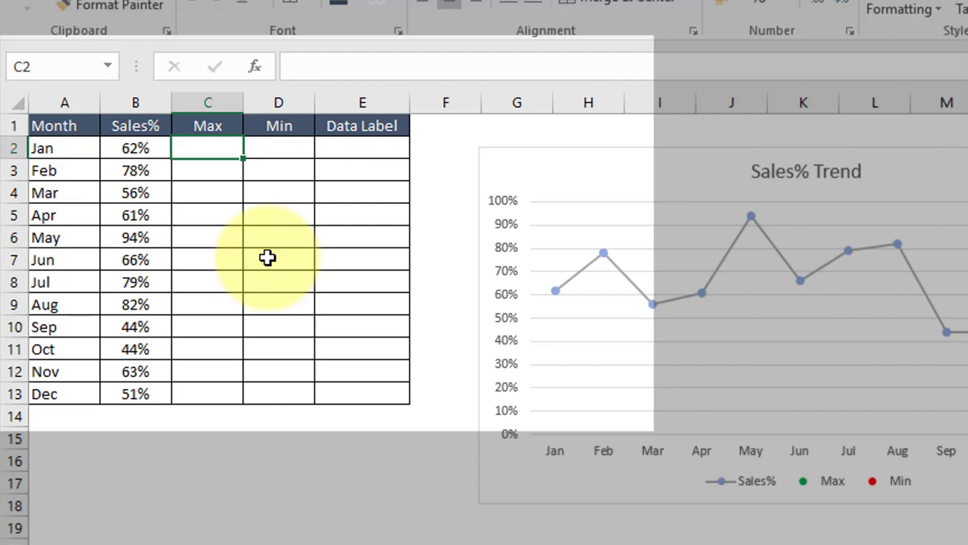
text(=if)
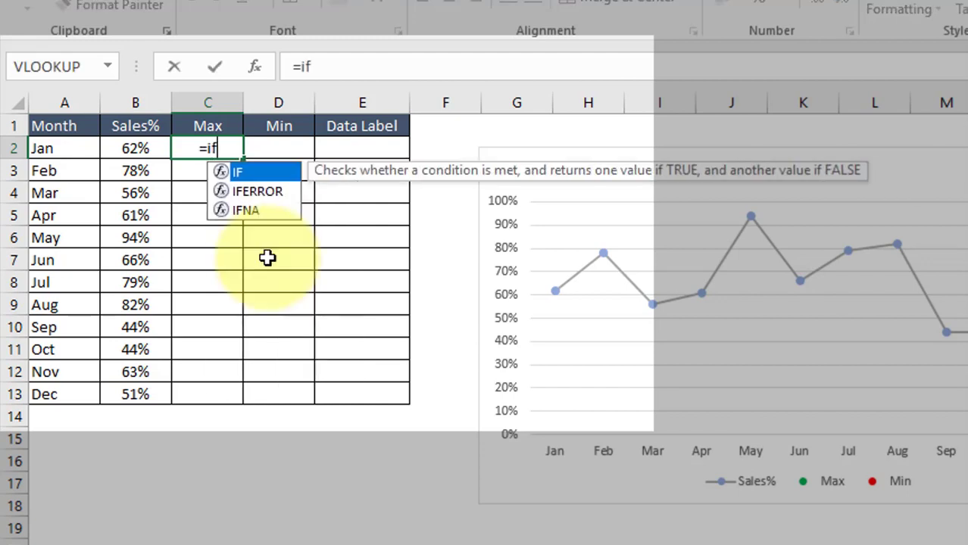
key(Tab)
key(Left)
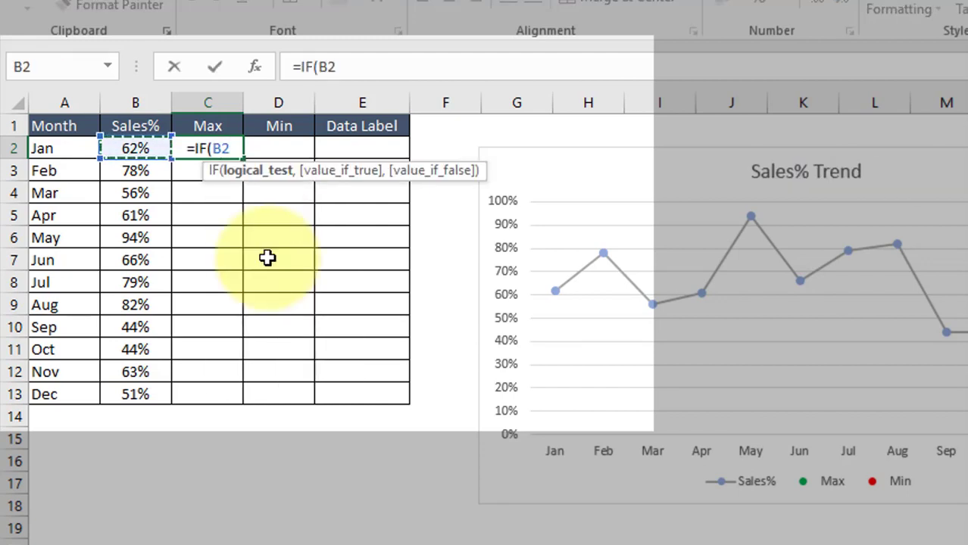
text(=)
text(Mac)
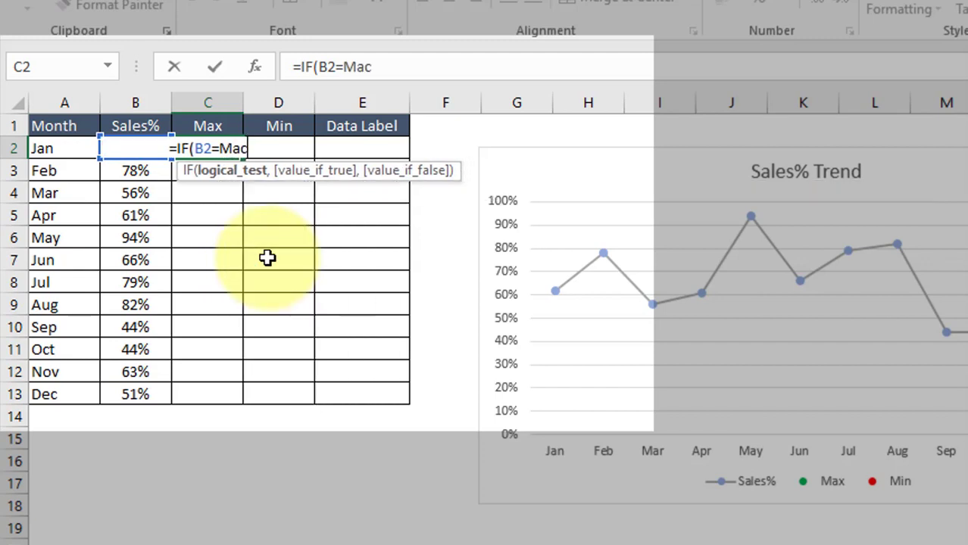
key(BackSpace)
key(Tab)
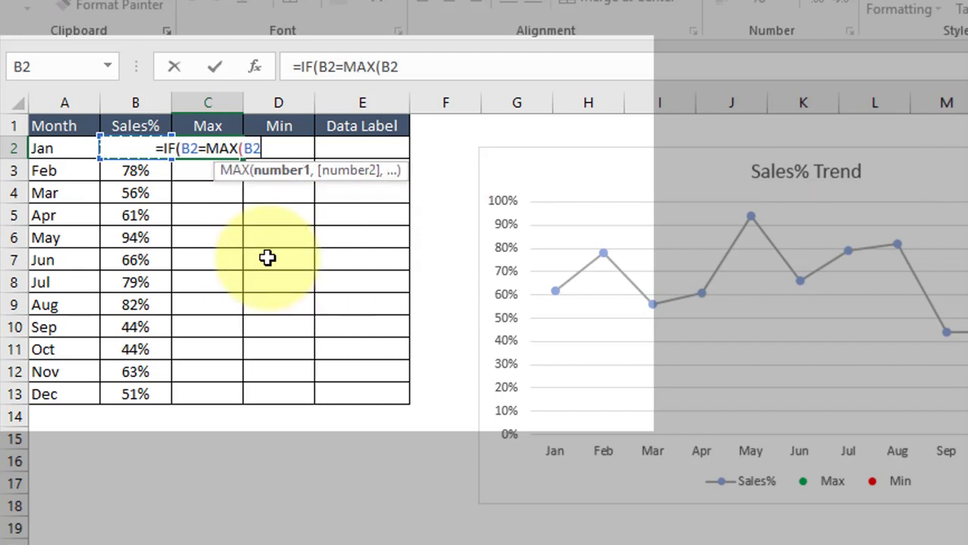
key(ctrl+shift+Down)
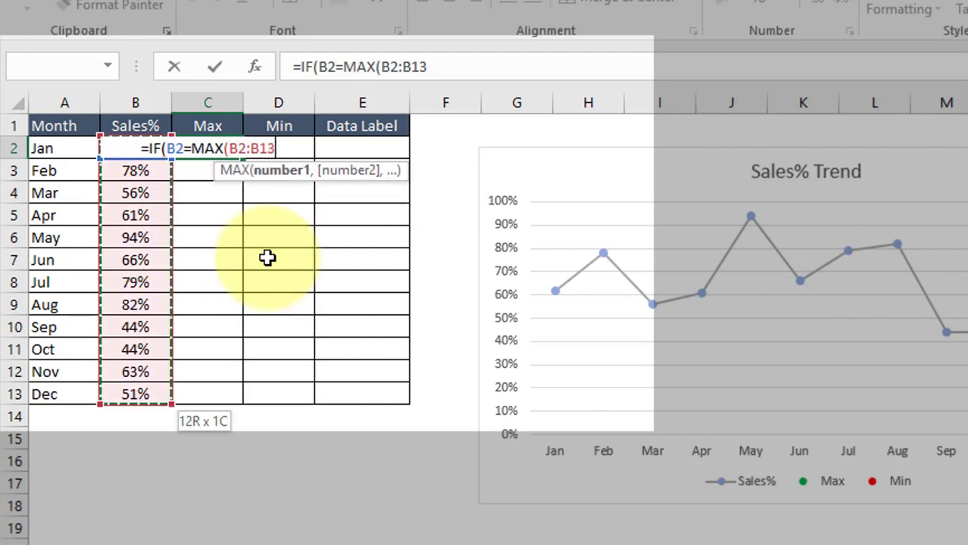
key(F4)
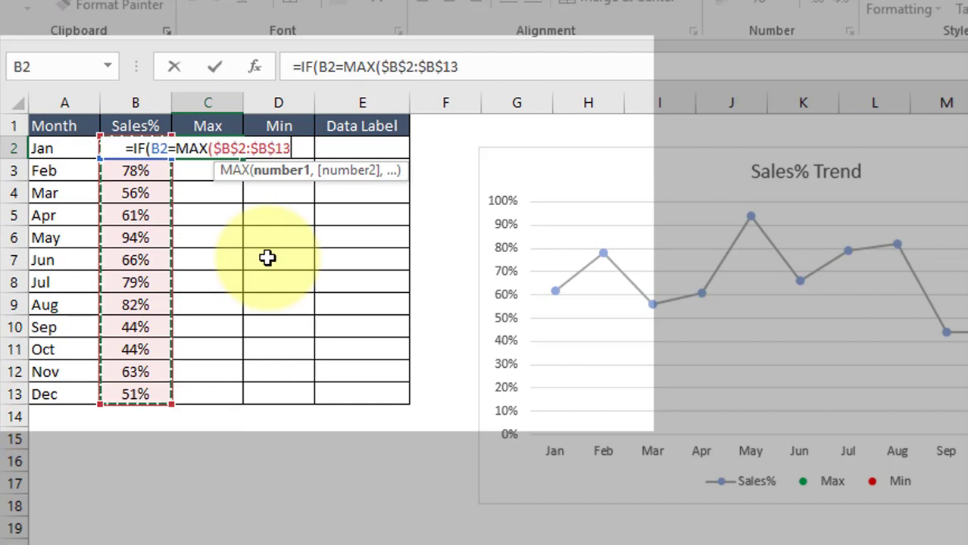
text())
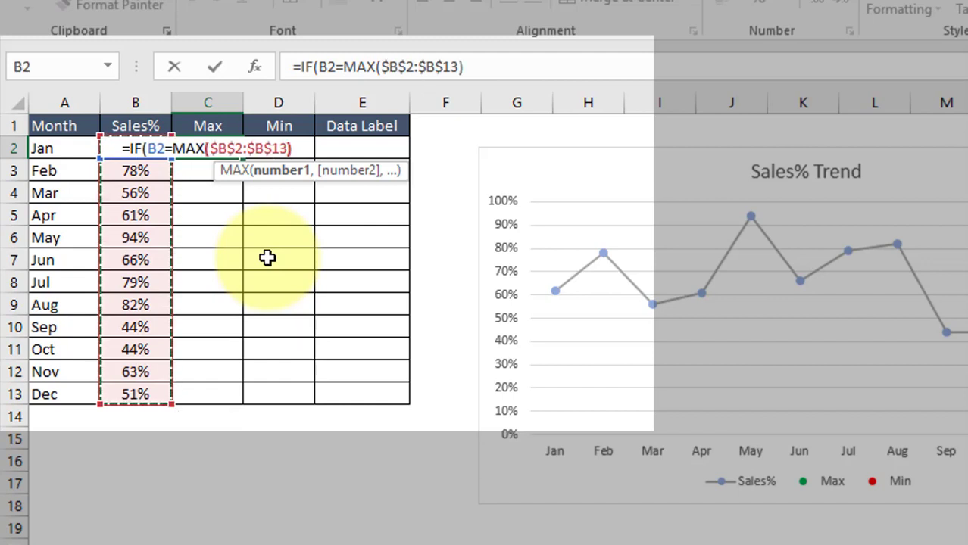
text(,)
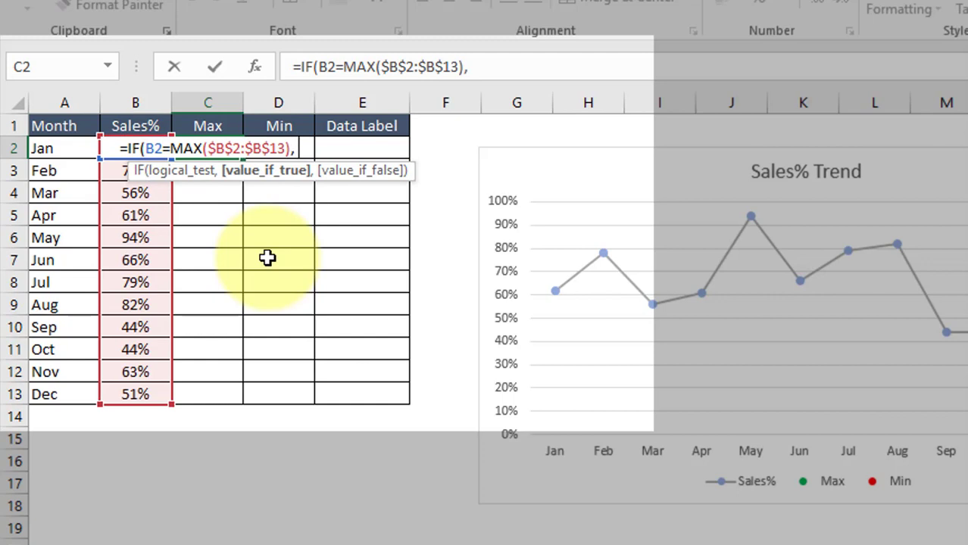
text(B2,)
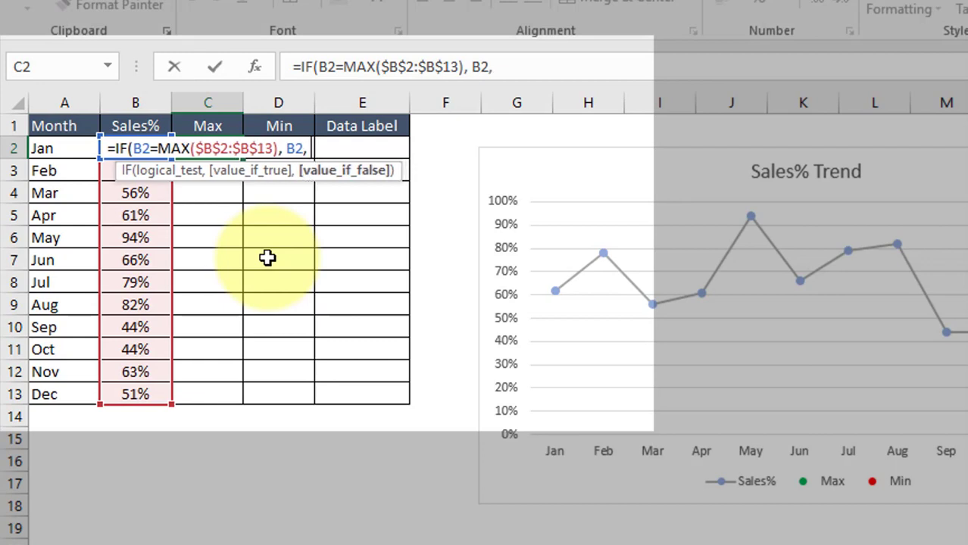
text( Na()))
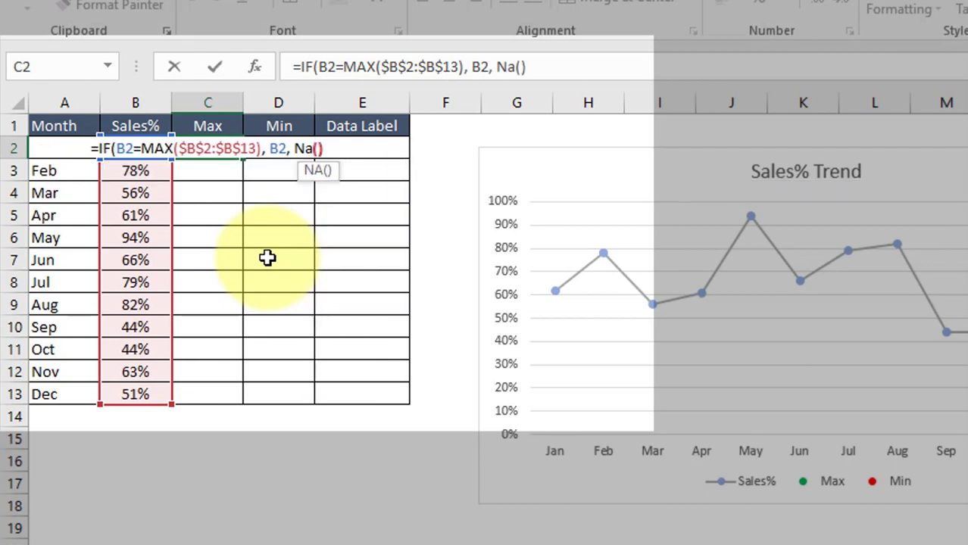
key(Return)
Fill the Max formula from C2 down through C13
key(Up)
key(Left)
key(ctrl+Down)
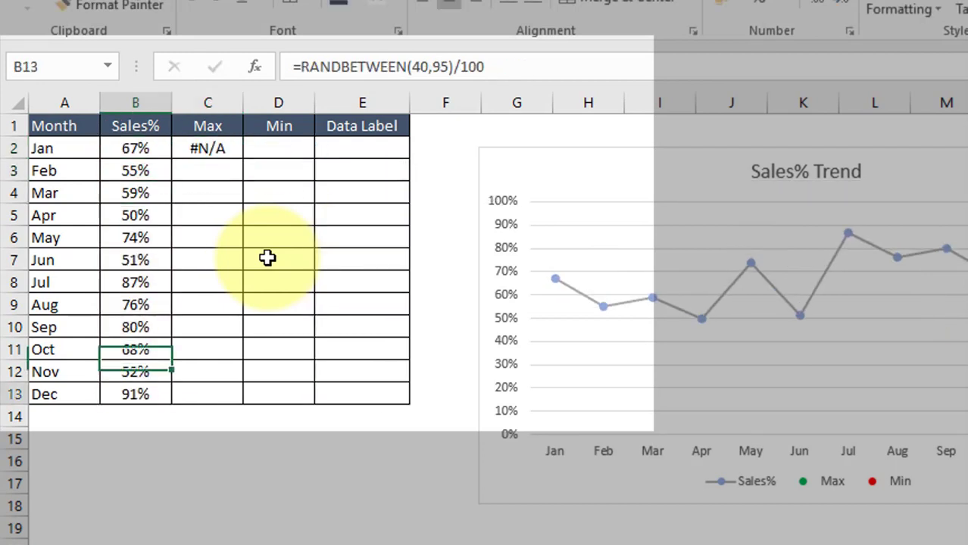
key(Right)
key(ctrl+shift+Up)
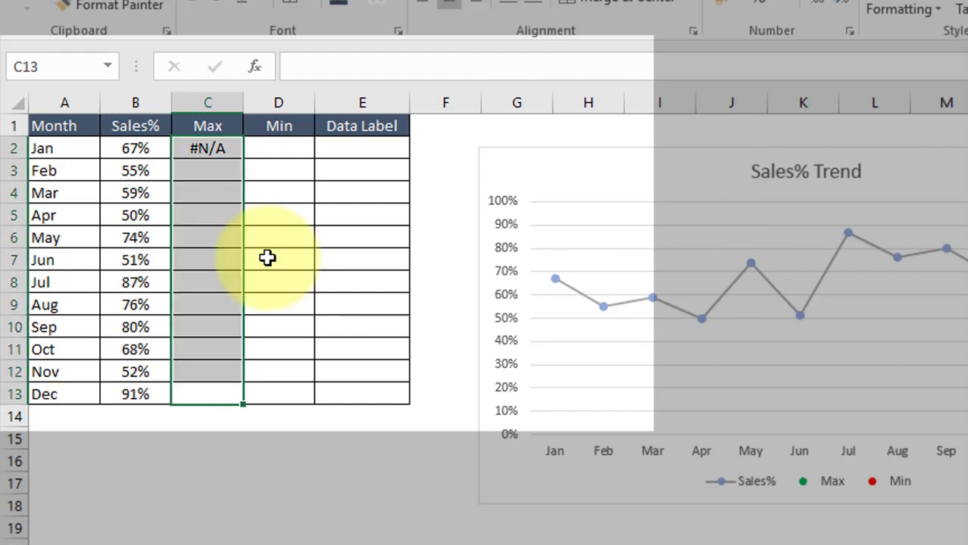
key(ctrl+d)
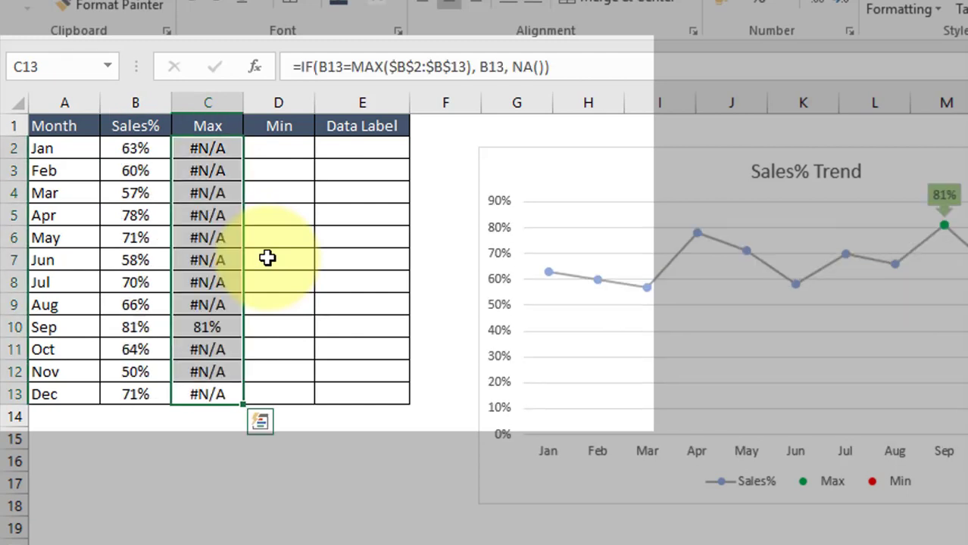
Enter the formula =IF(B2=MIN($B$2:$B$13), B2, NA()) in cell D2 of the Min column
key(ctrl+Up)
key(Down)
key(Right)
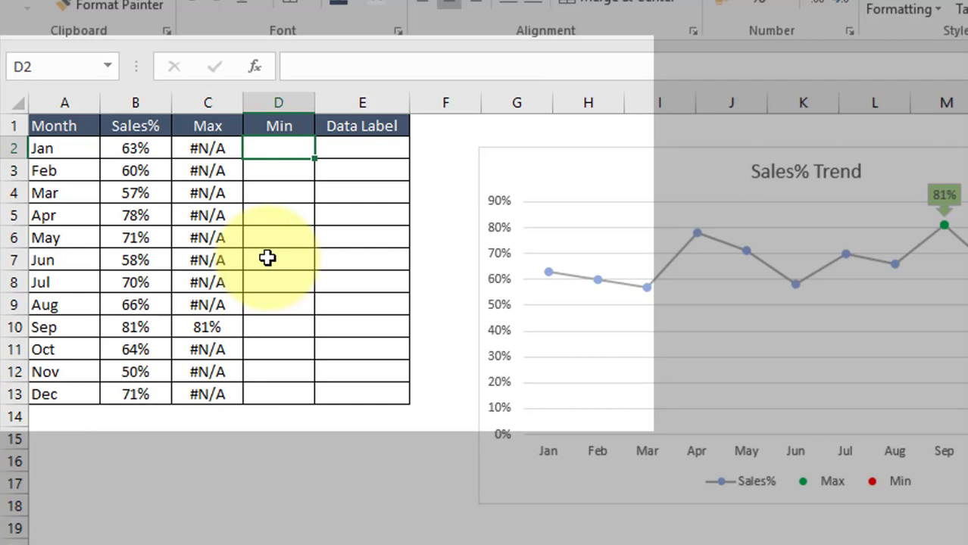
text(=if()
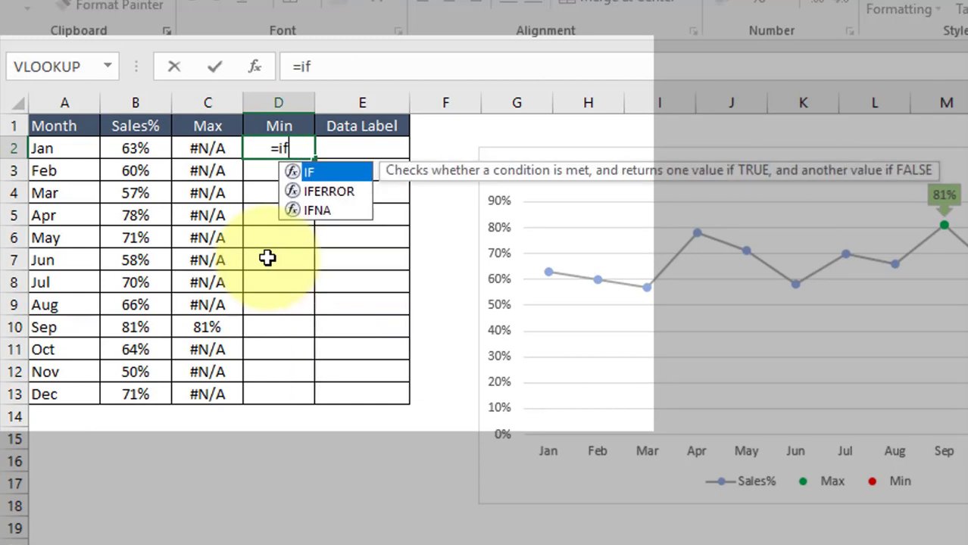
key(Left)
key(Left)
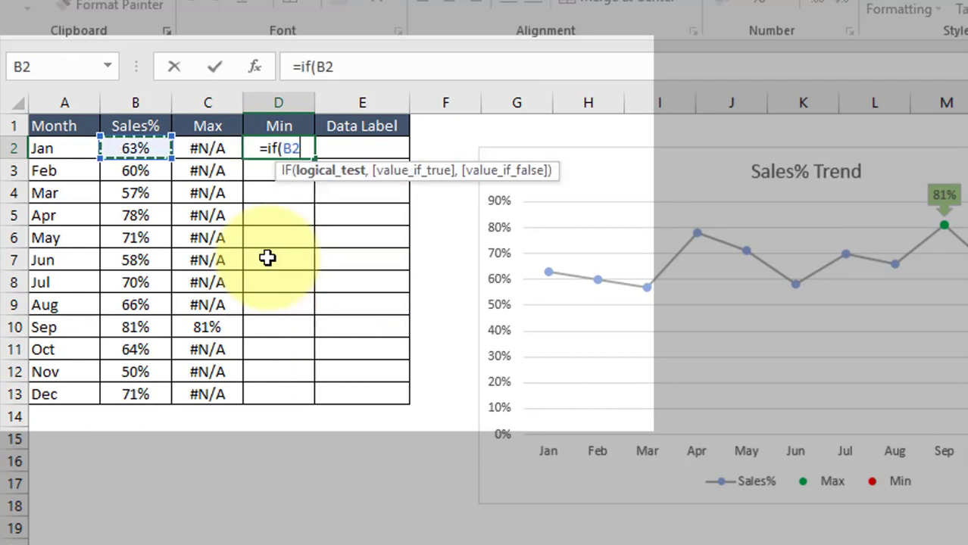
text(=)
text(Min()
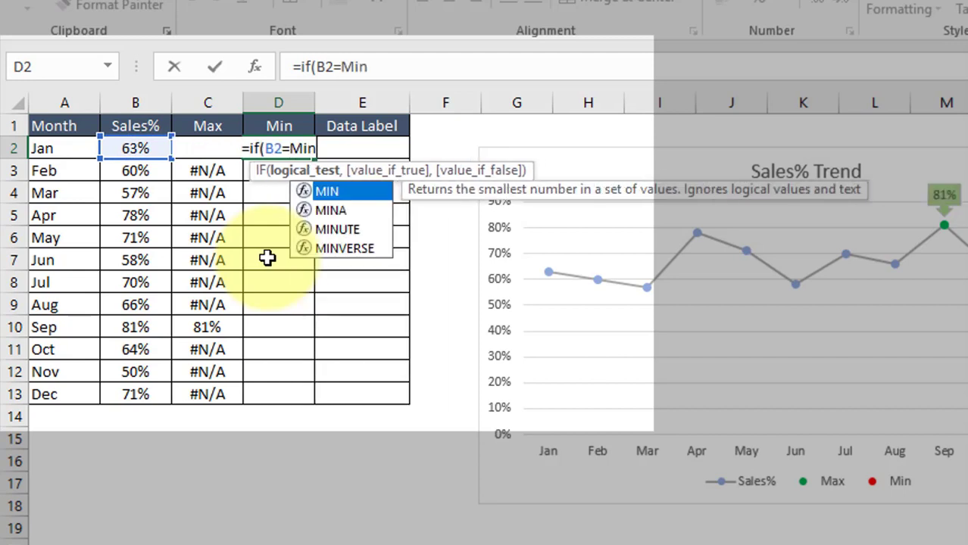
key(Left)
key(Left)
key(ctrl+shift+Down)
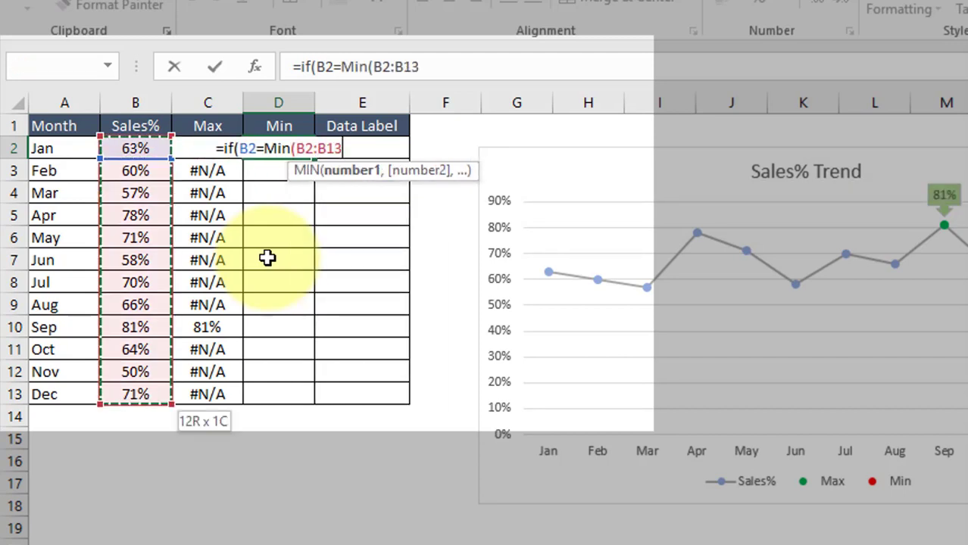
key(F4)
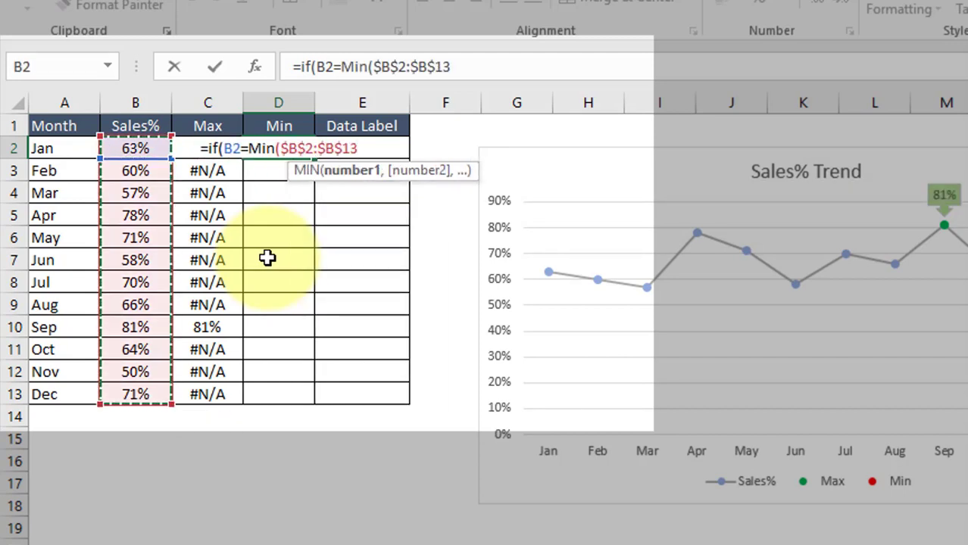
text())
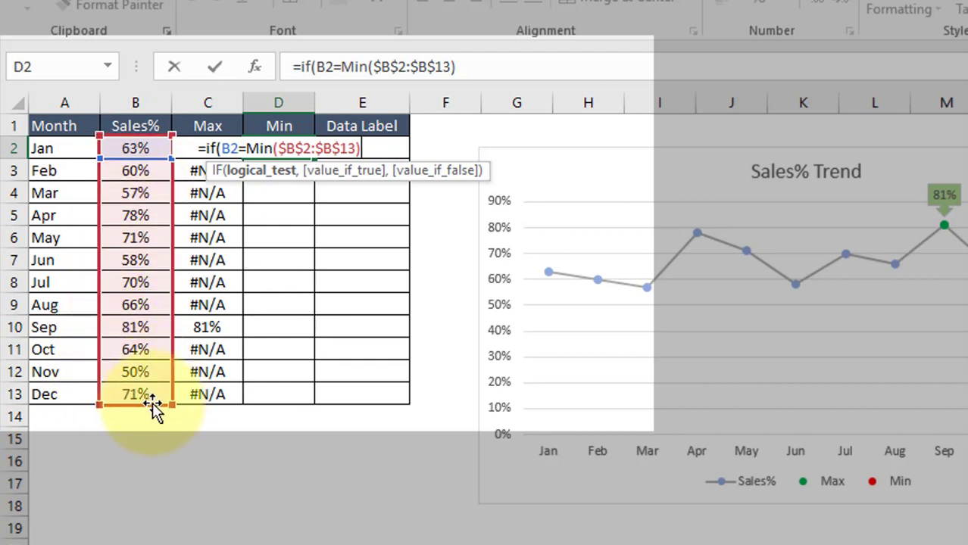
text(,)
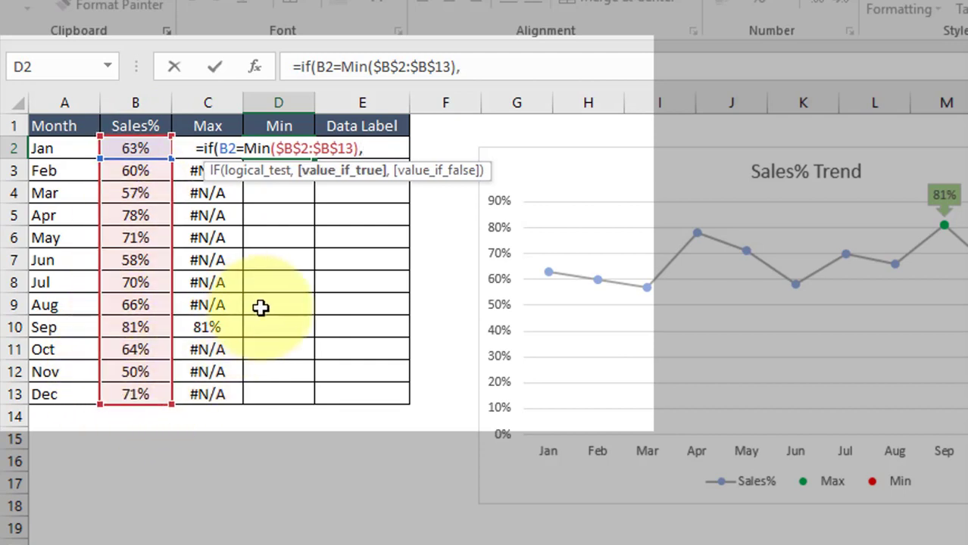
text( B2)
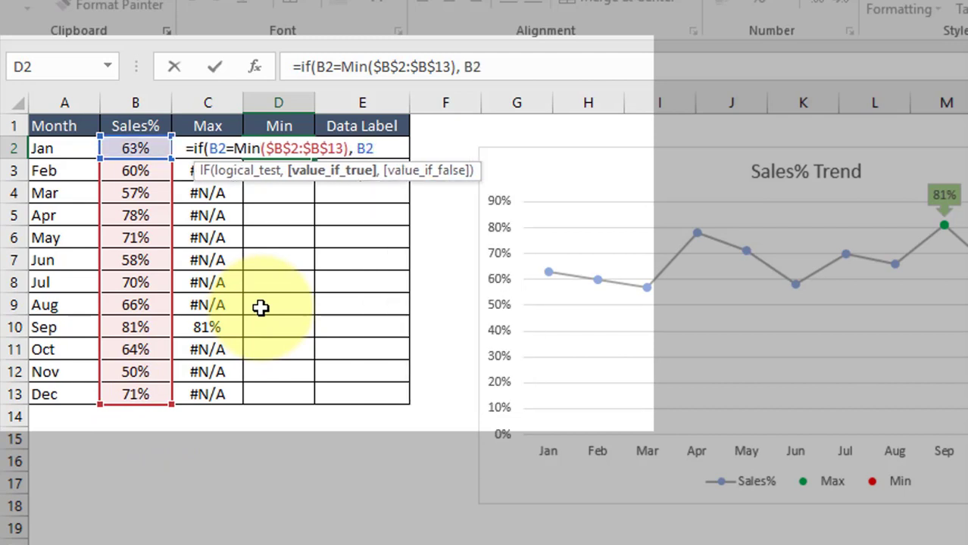
text(, Na)
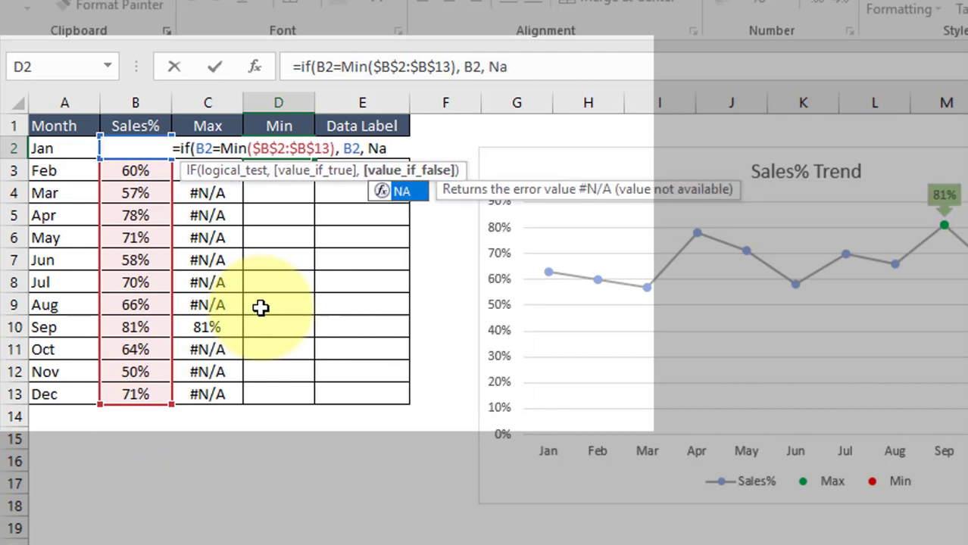
text(()))
key(Return)
Fill the Min formula from D2 down through D13
key(Up)
key(Left)
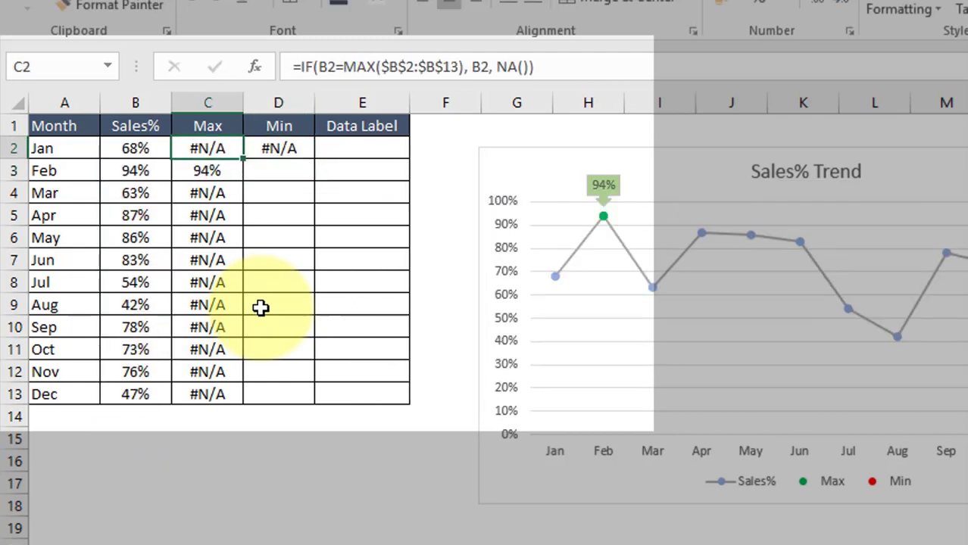
key(ctrl+Down)
key(Right)
key(ctrl+shift+Up)
key(ctrl+d)
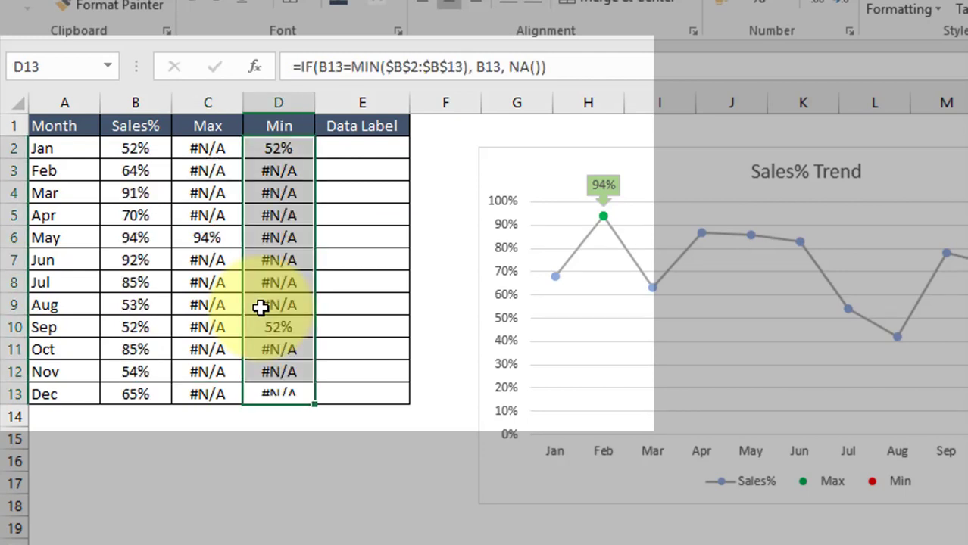
Enter the formula =IF(OR(ISNUMBER(C2), ISNUMBER(D2)), "", B2) in cell E2 of the Data Label column
key(Up)
key(Up)
key(Up)
key(Up)
key(Up)
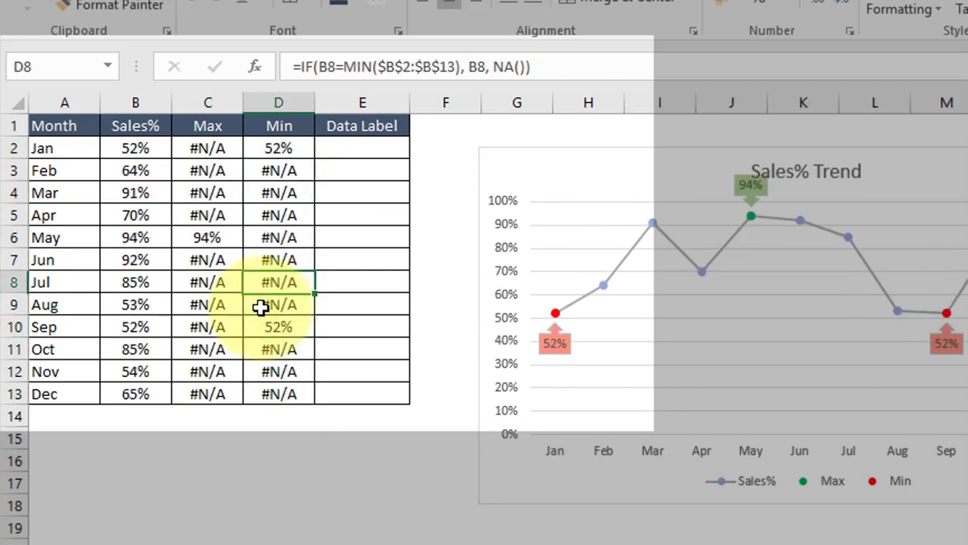
key(Up)
key(Up)
key(Up)
key(Up)
key(Up)
key(Up)
key(Right)
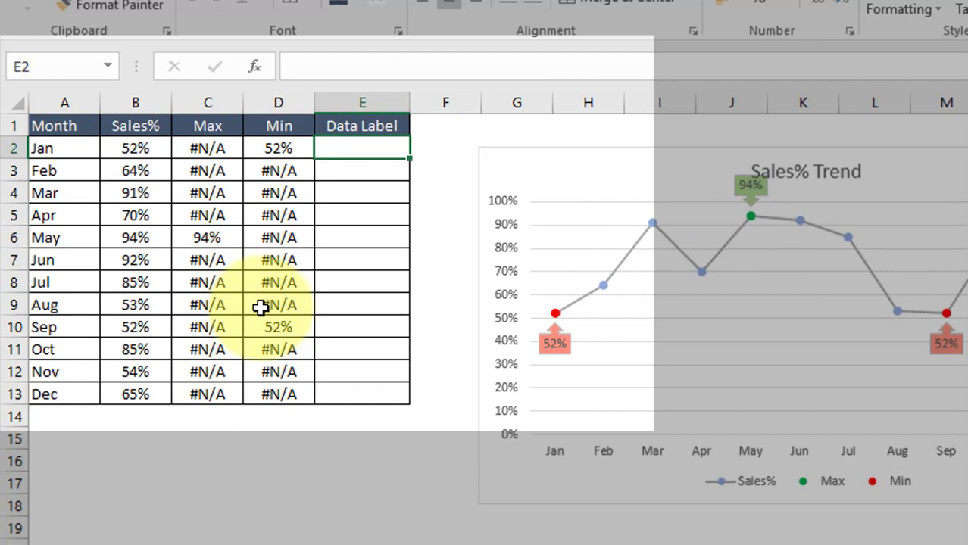
text(=)
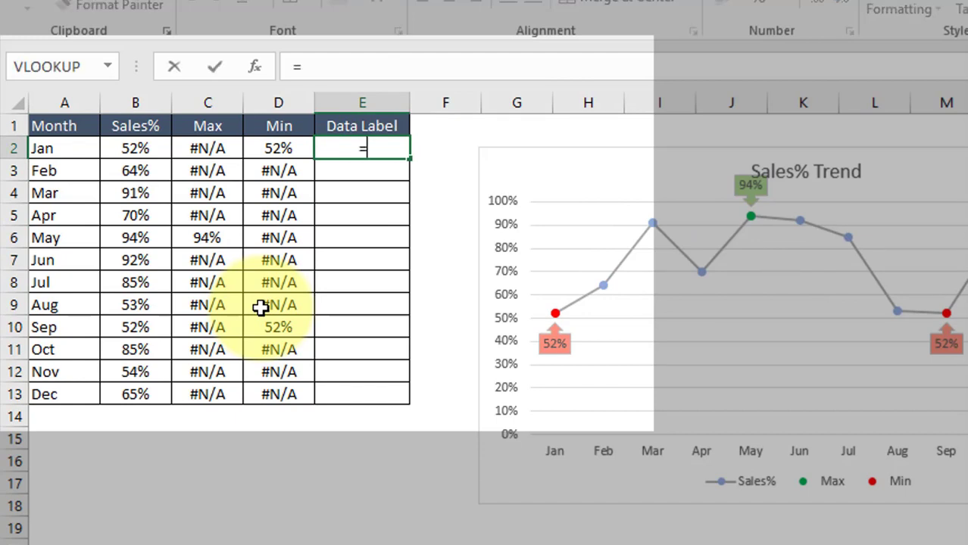
text(if(or)
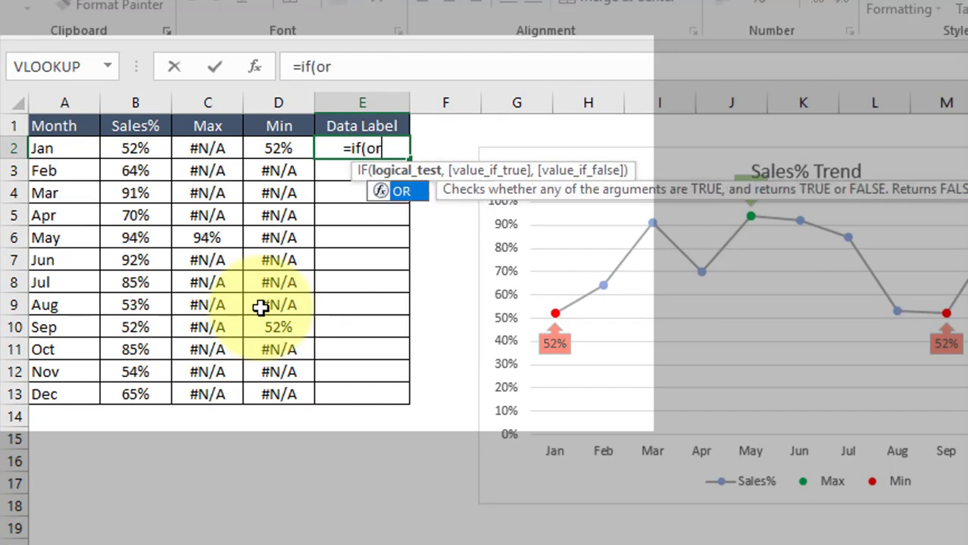
text((isnu)
key(Tab)
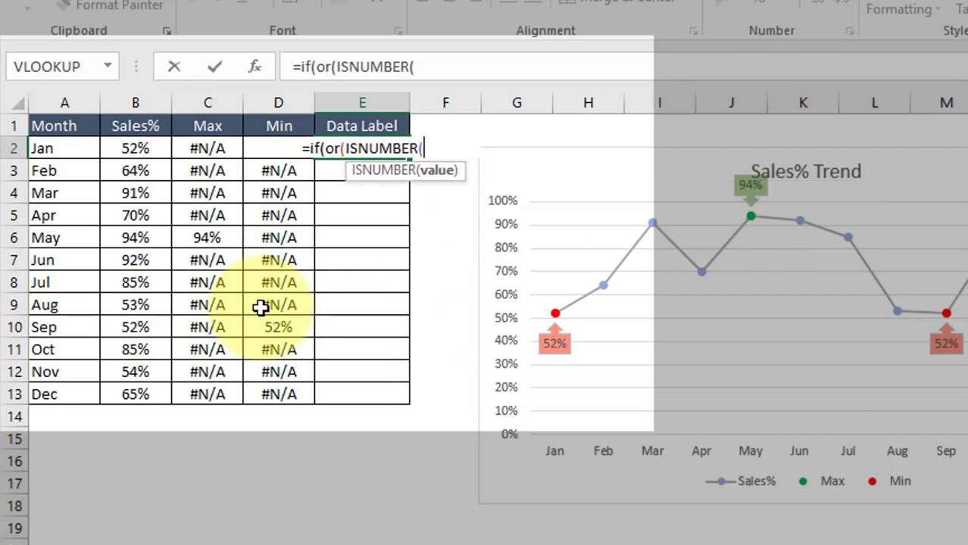
key(Left)
key(Left)
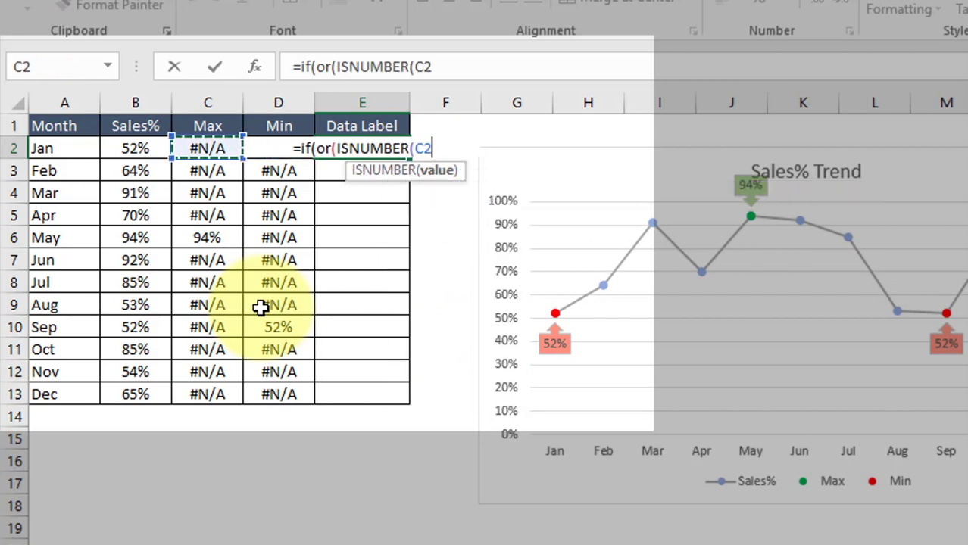
text(),)
text( isn)
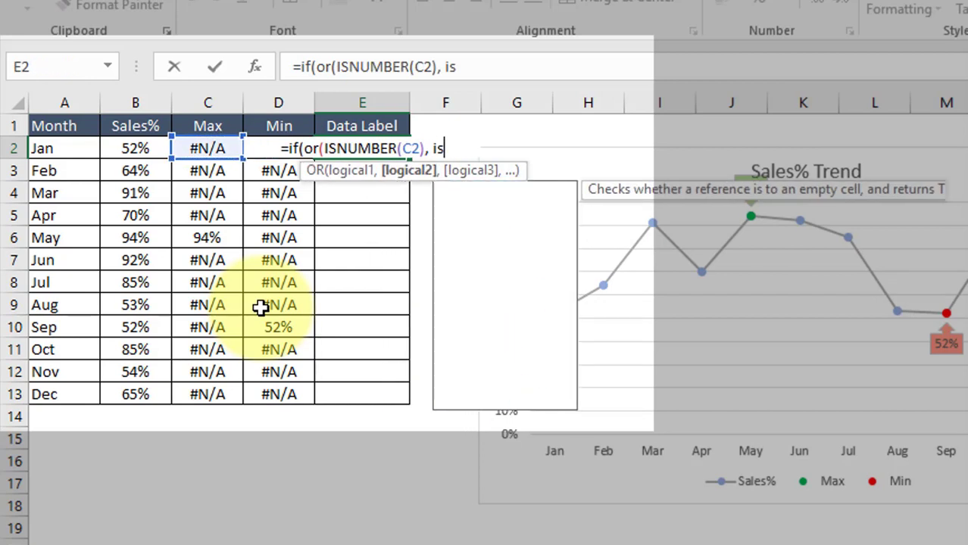
key(Down)
key(Down)
key(Tab)
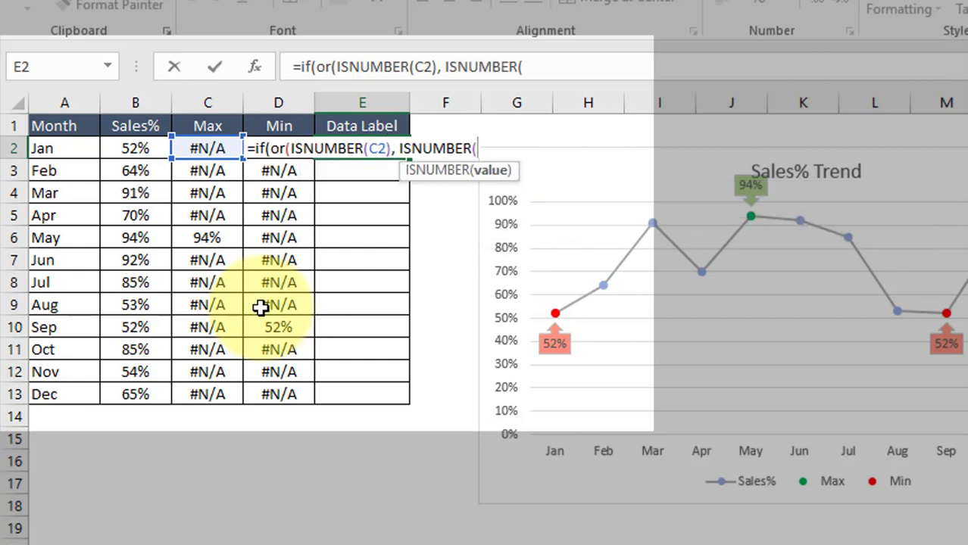
key(Left)
text()))
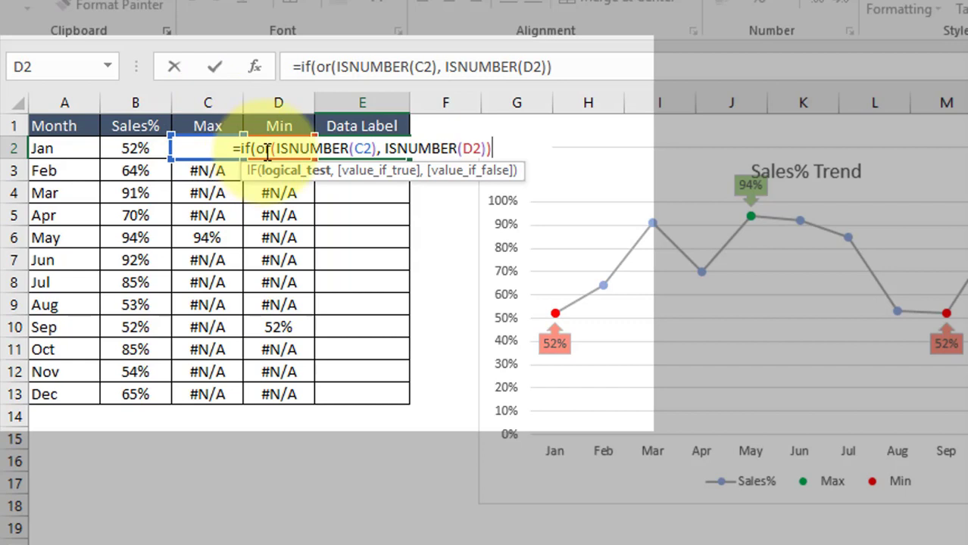
click(582, 76)
text(,)
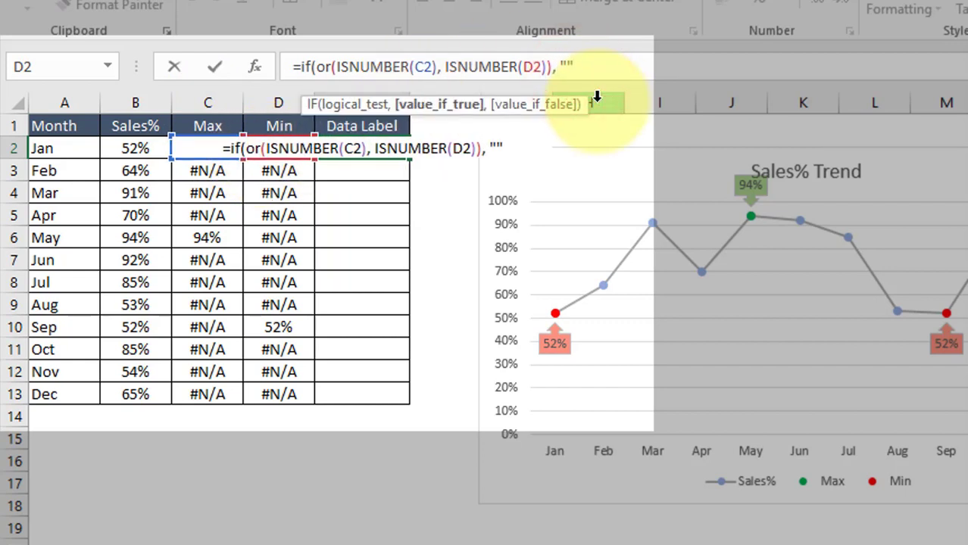
text( "",)
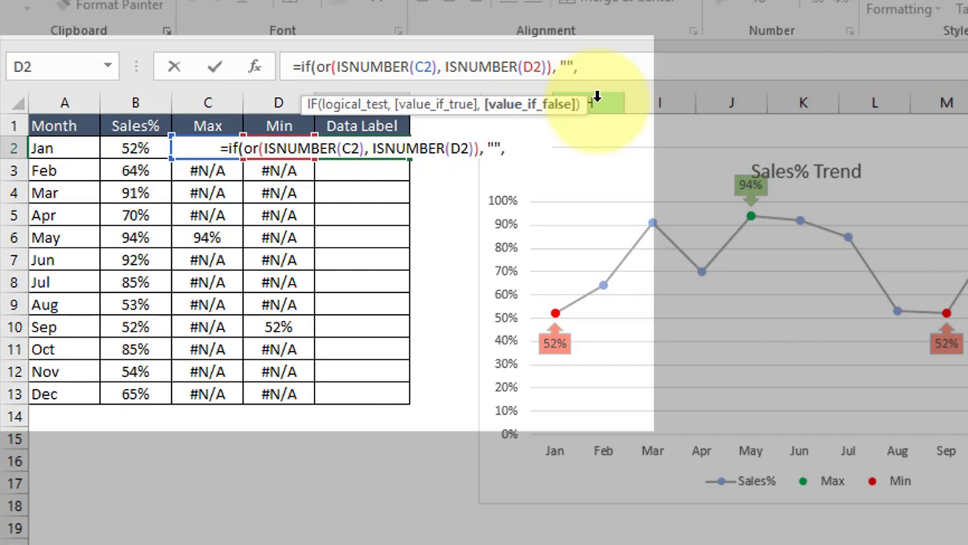
text( b2))
key(ctrl+Return)
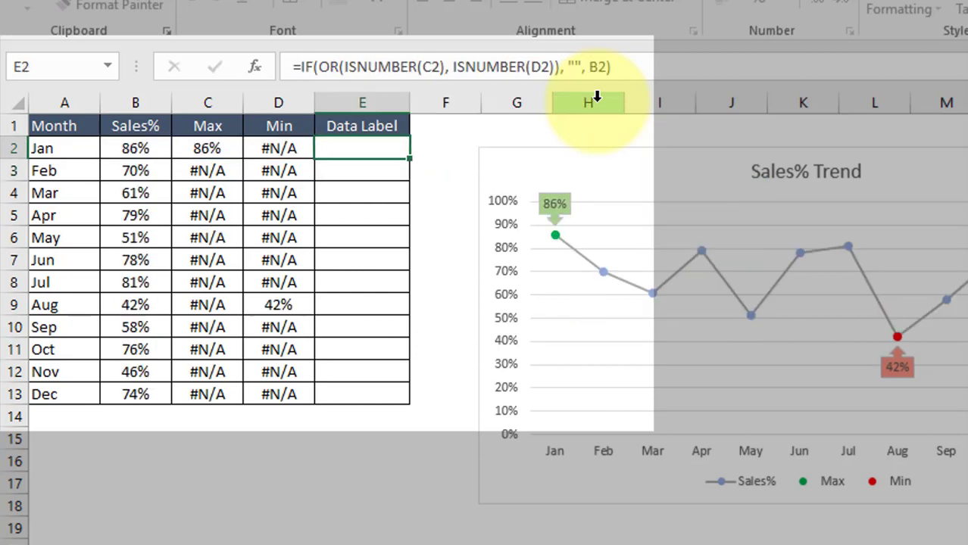
Fill the Data Label formula from E2 down through E13
key(Left)
key(ctrl+Down)
key(Right)
key(ctrl+shift+Up)
key(ctrl+v)
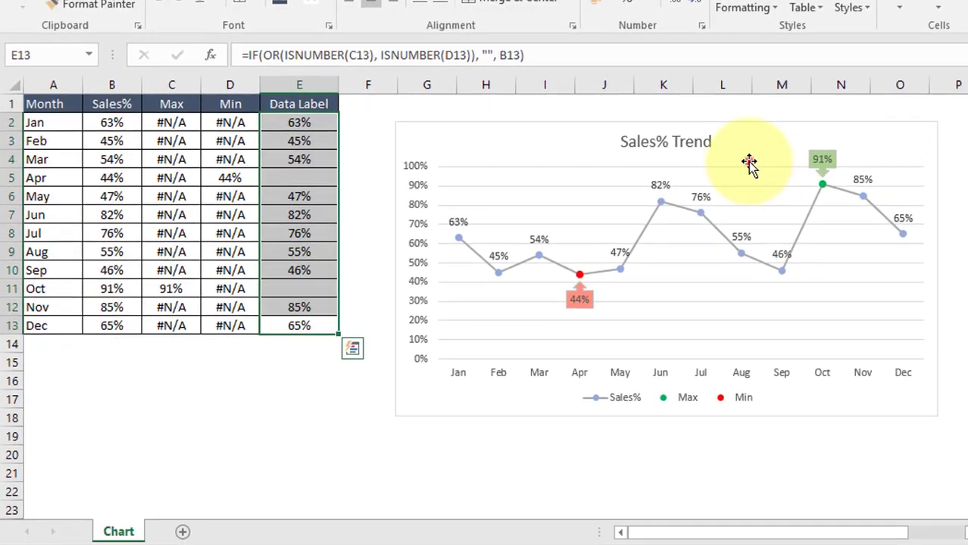
Lower the upper edge of the chart's plot area slightly to leave more space below the Sales% Trend title
click(908, 196)
click(685, 162)
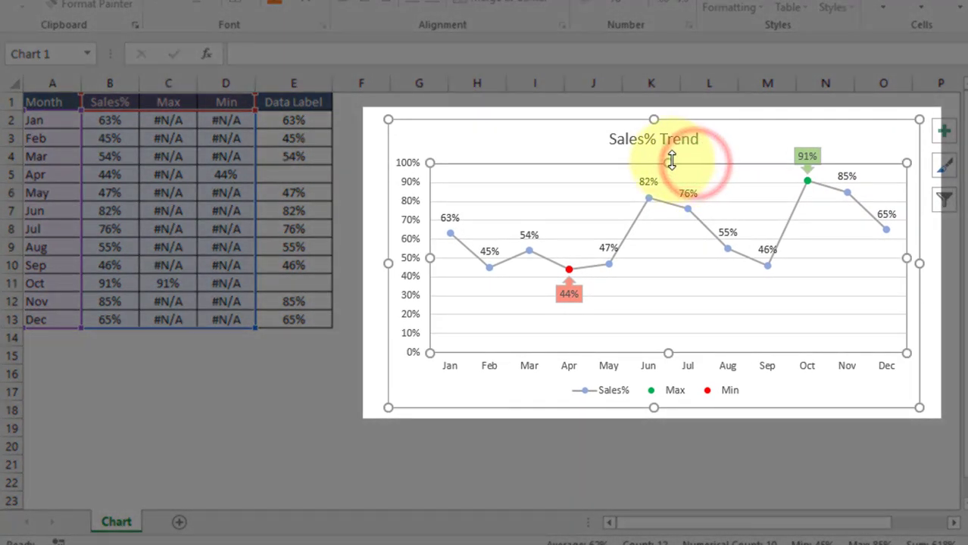
drag(667, 162, 675, 169)
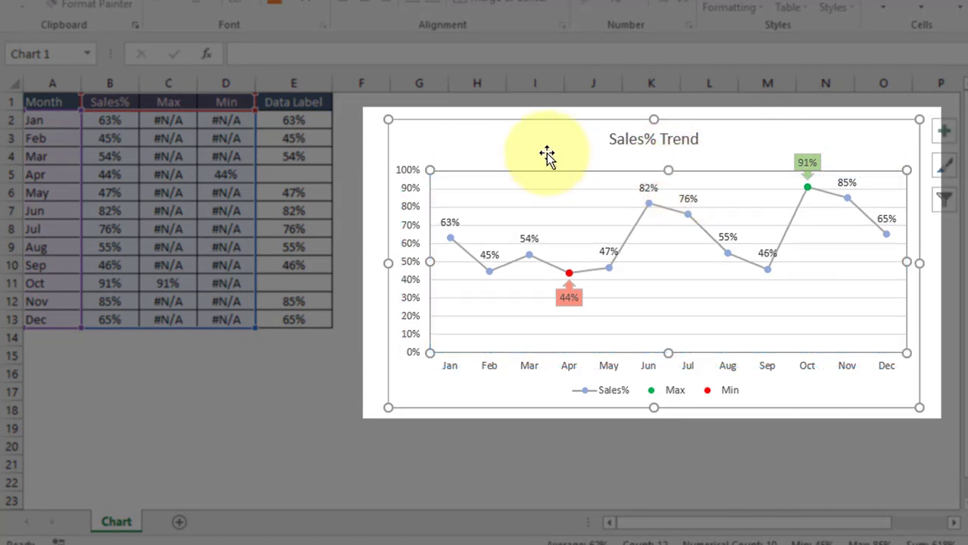
click(459, 104)
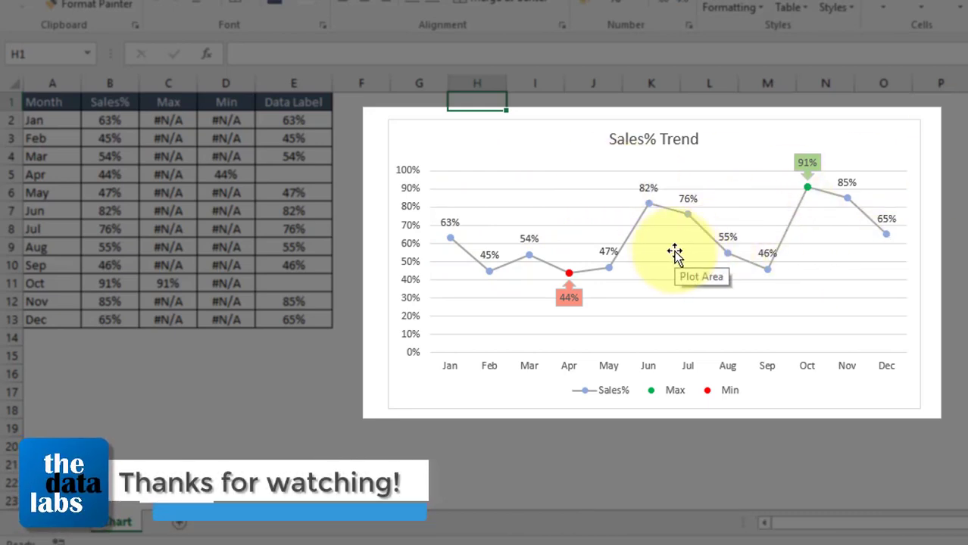
Delete the chart's vertical percentage axis and widen the plot area into the freed space
click(405, 186)
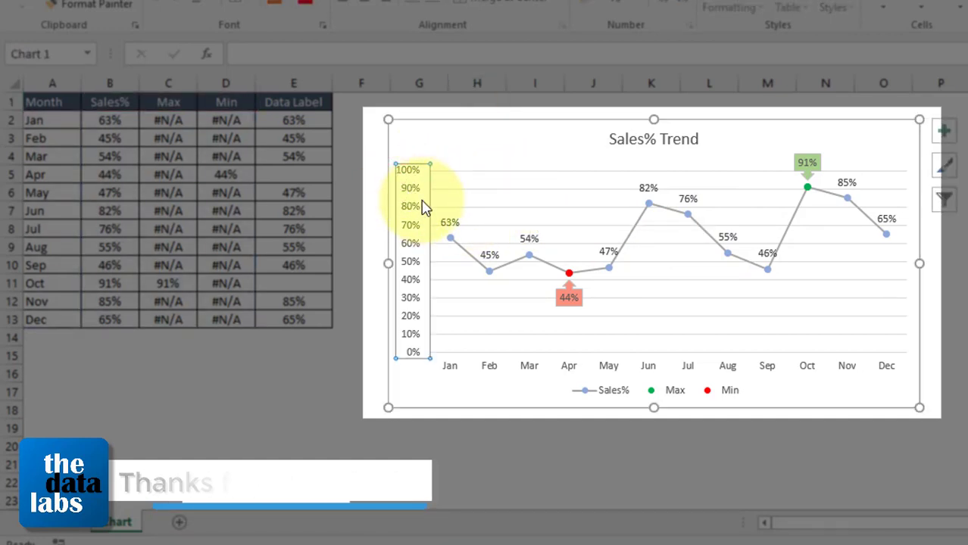
key(Delete)
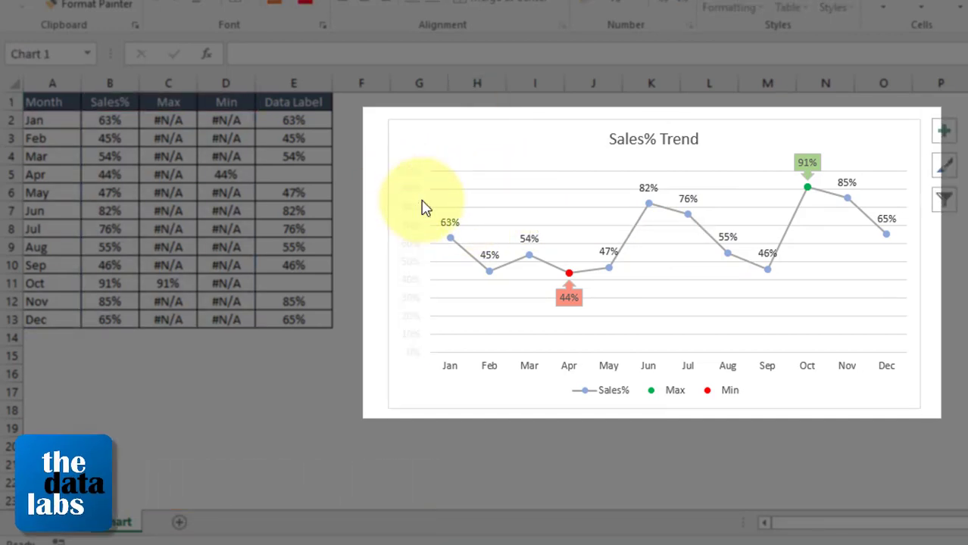
click(429, 195)
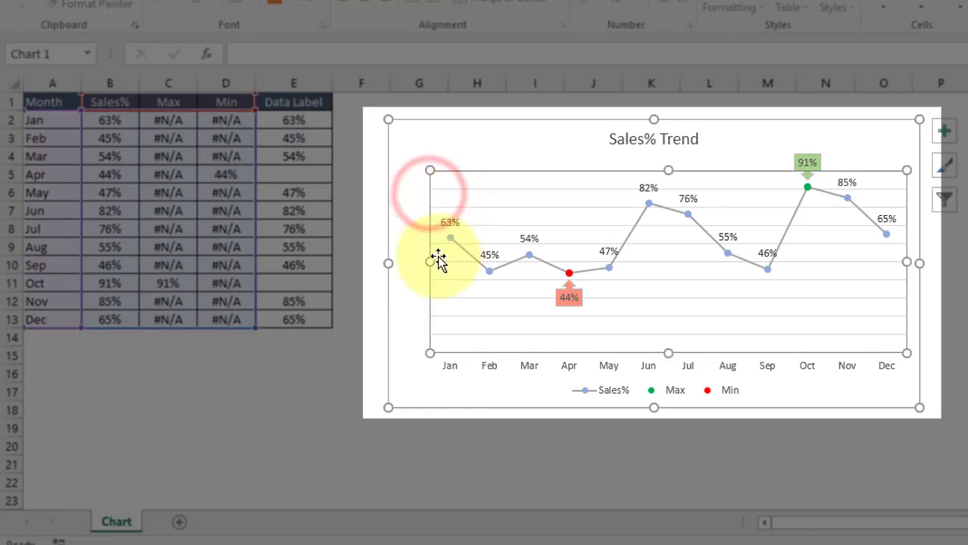
drag(421, 262, 406, 262)
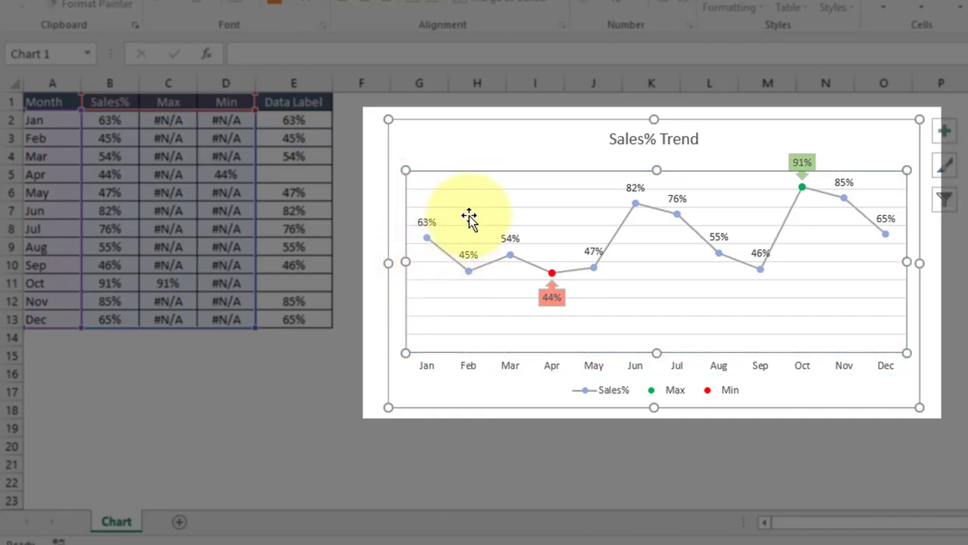
Make the data labels of the Sales%, Min and Max series bold
click(634, 188)
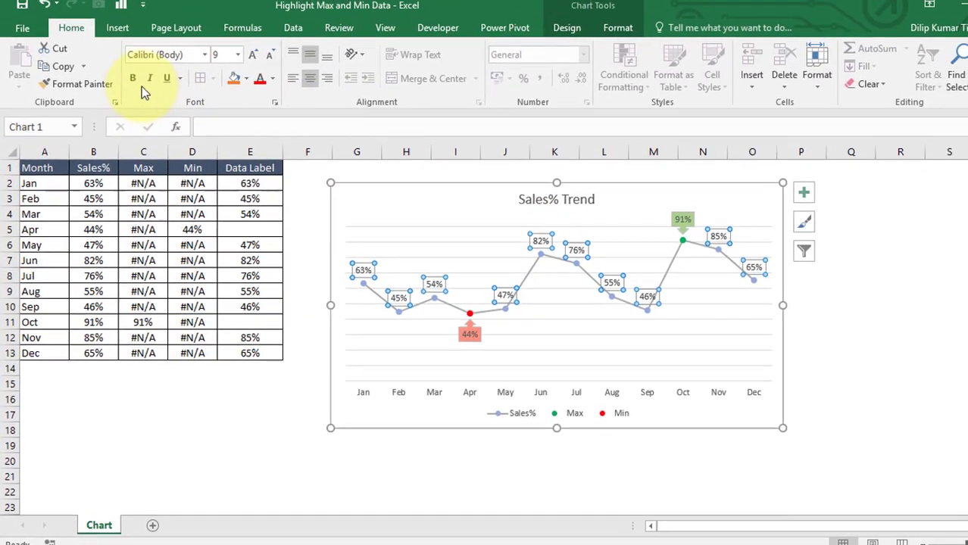
click(130, 85)
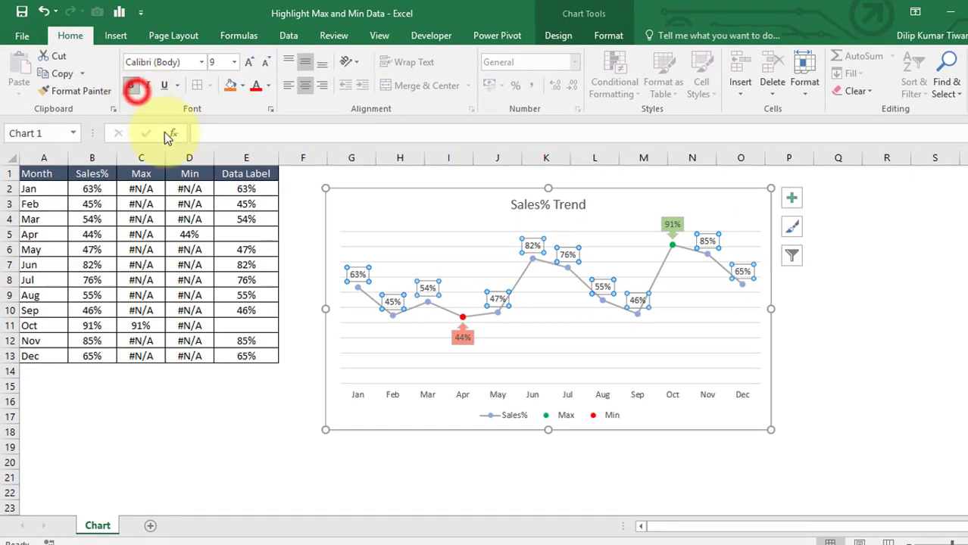
click(461, 335)
click(131, 85)
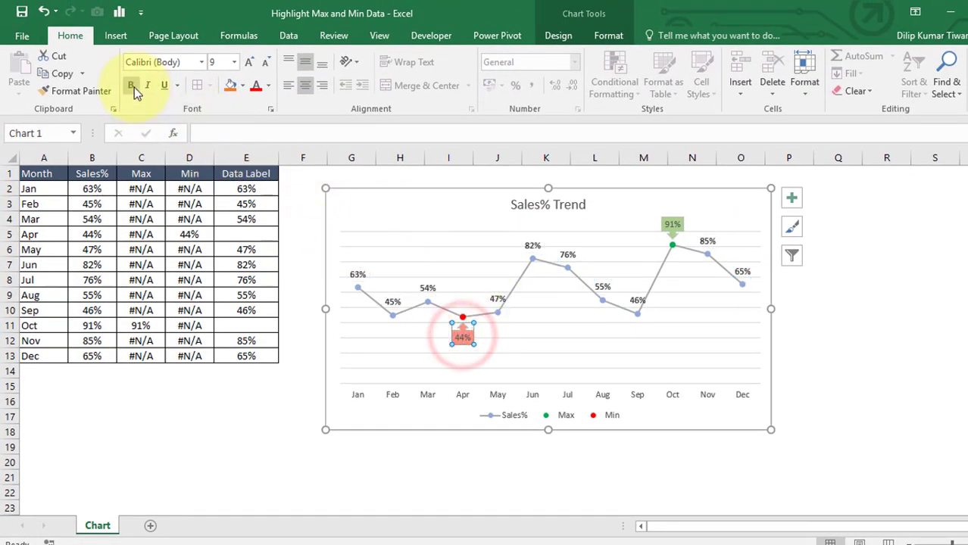
click(680, 220)
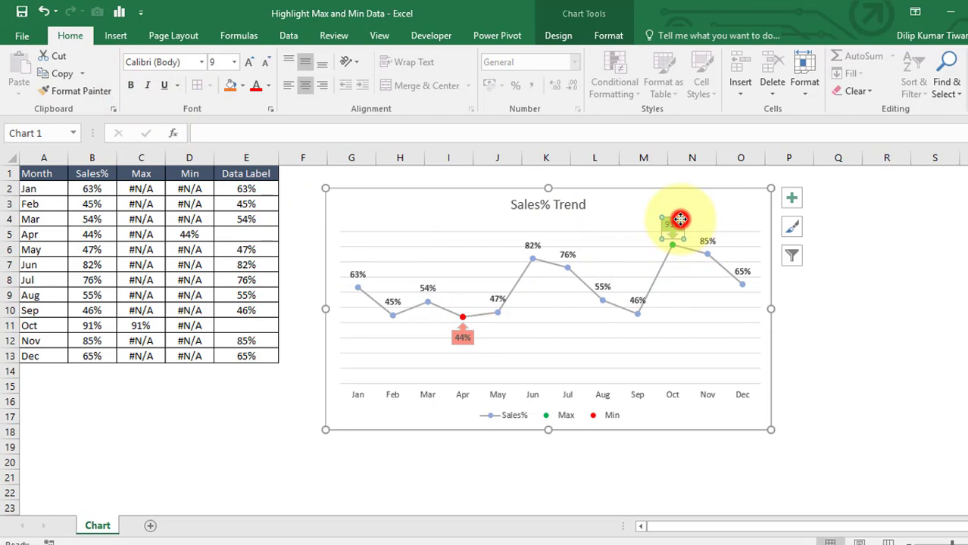
click(132, 87)
click(284, 398)
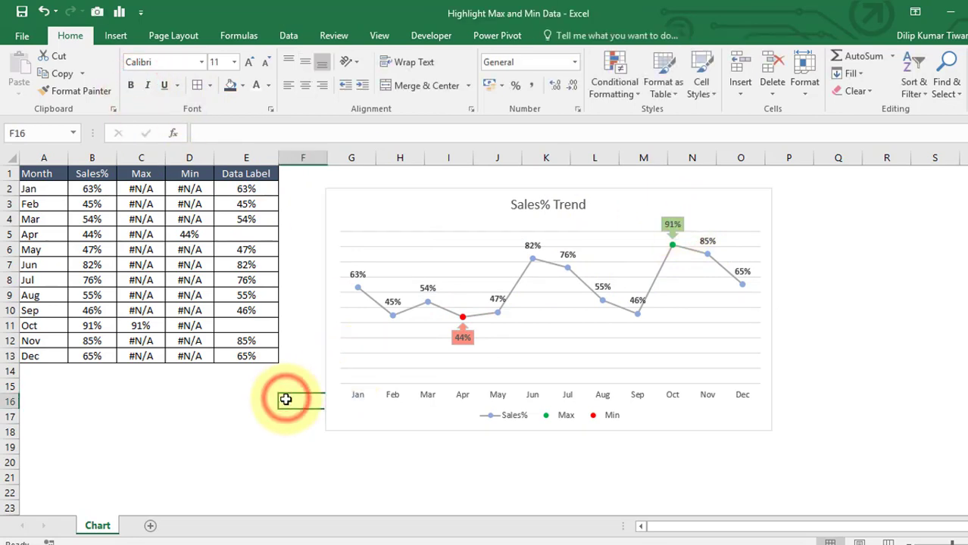
Make the Sales% Trend chart title bold
click(546, 212)
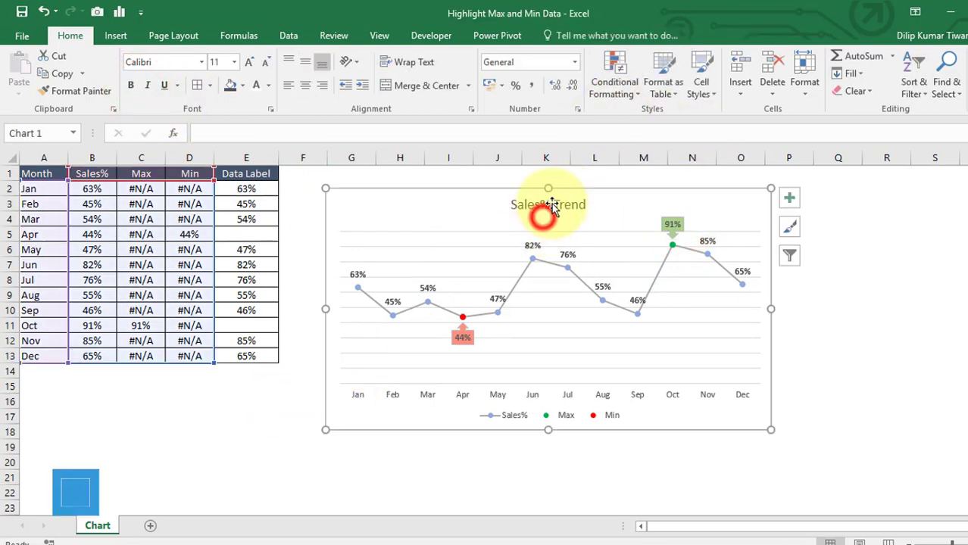
click(548, 205)
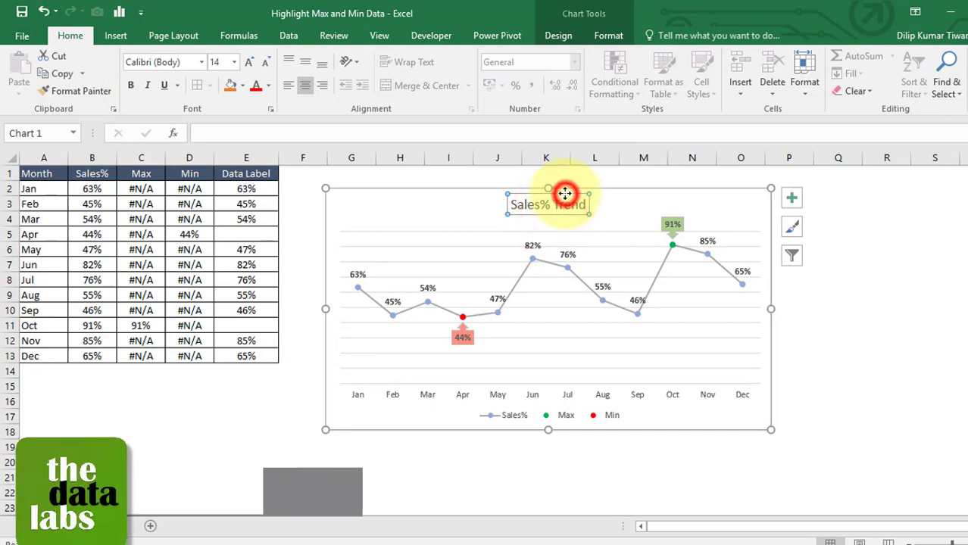
click(131, 86)
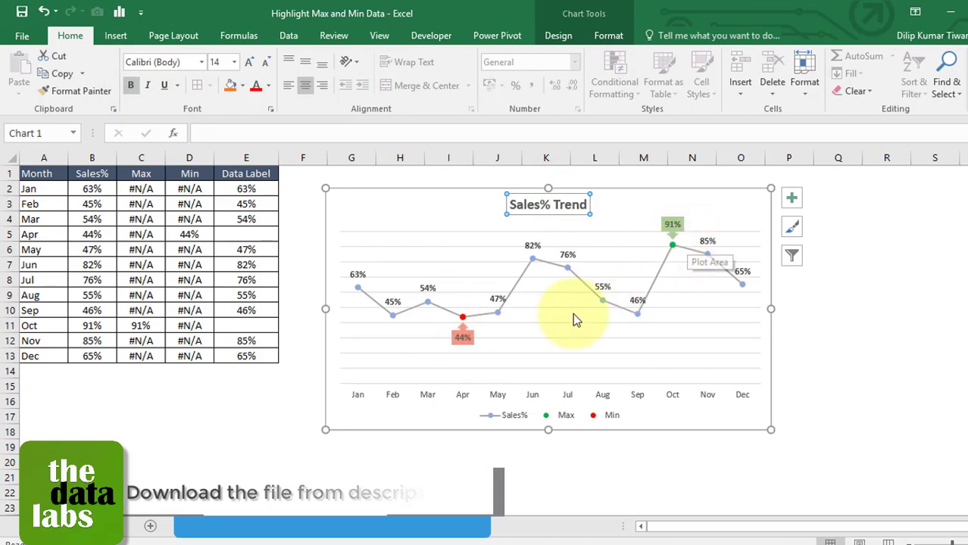
Recalculate the worksheet to generate new Sales% values and test the chart's dynamic highlighting
click(216, 401)
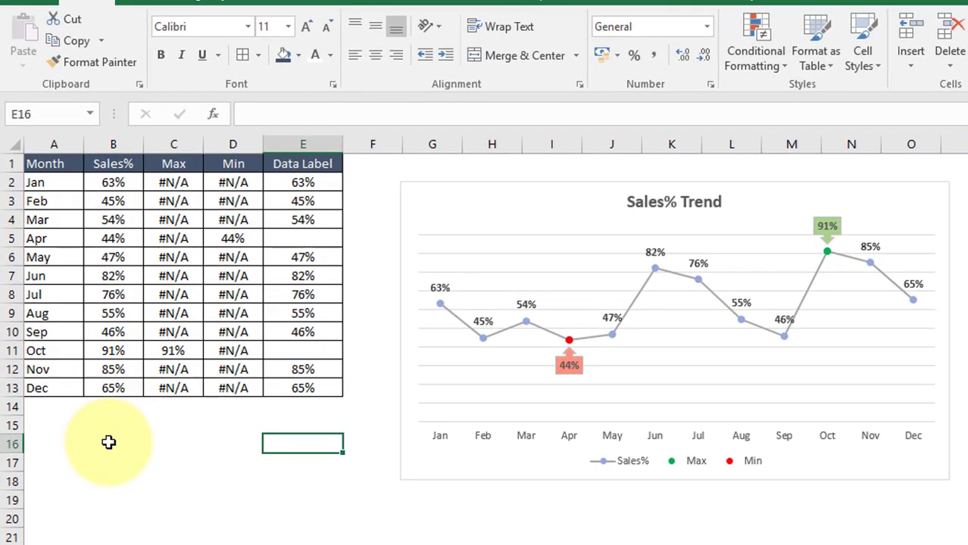
key(F9)
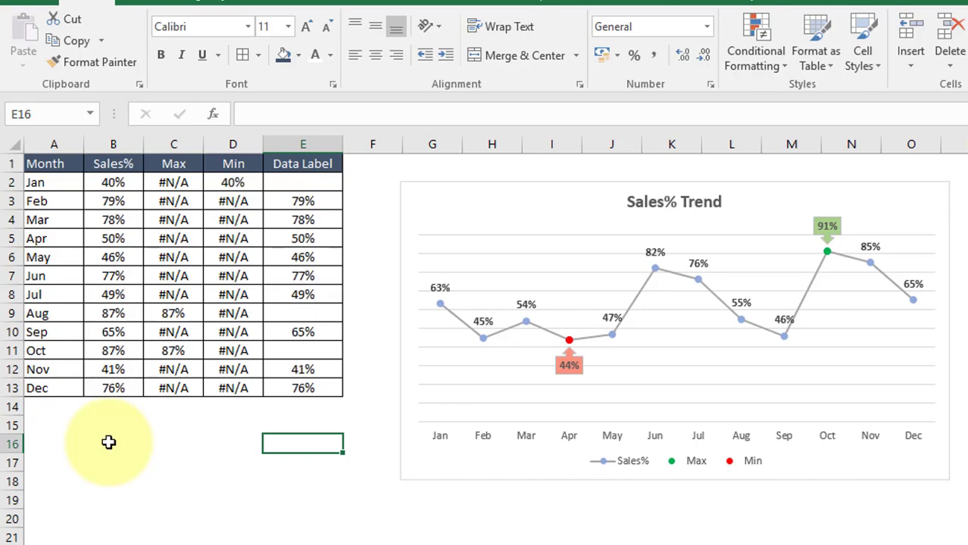